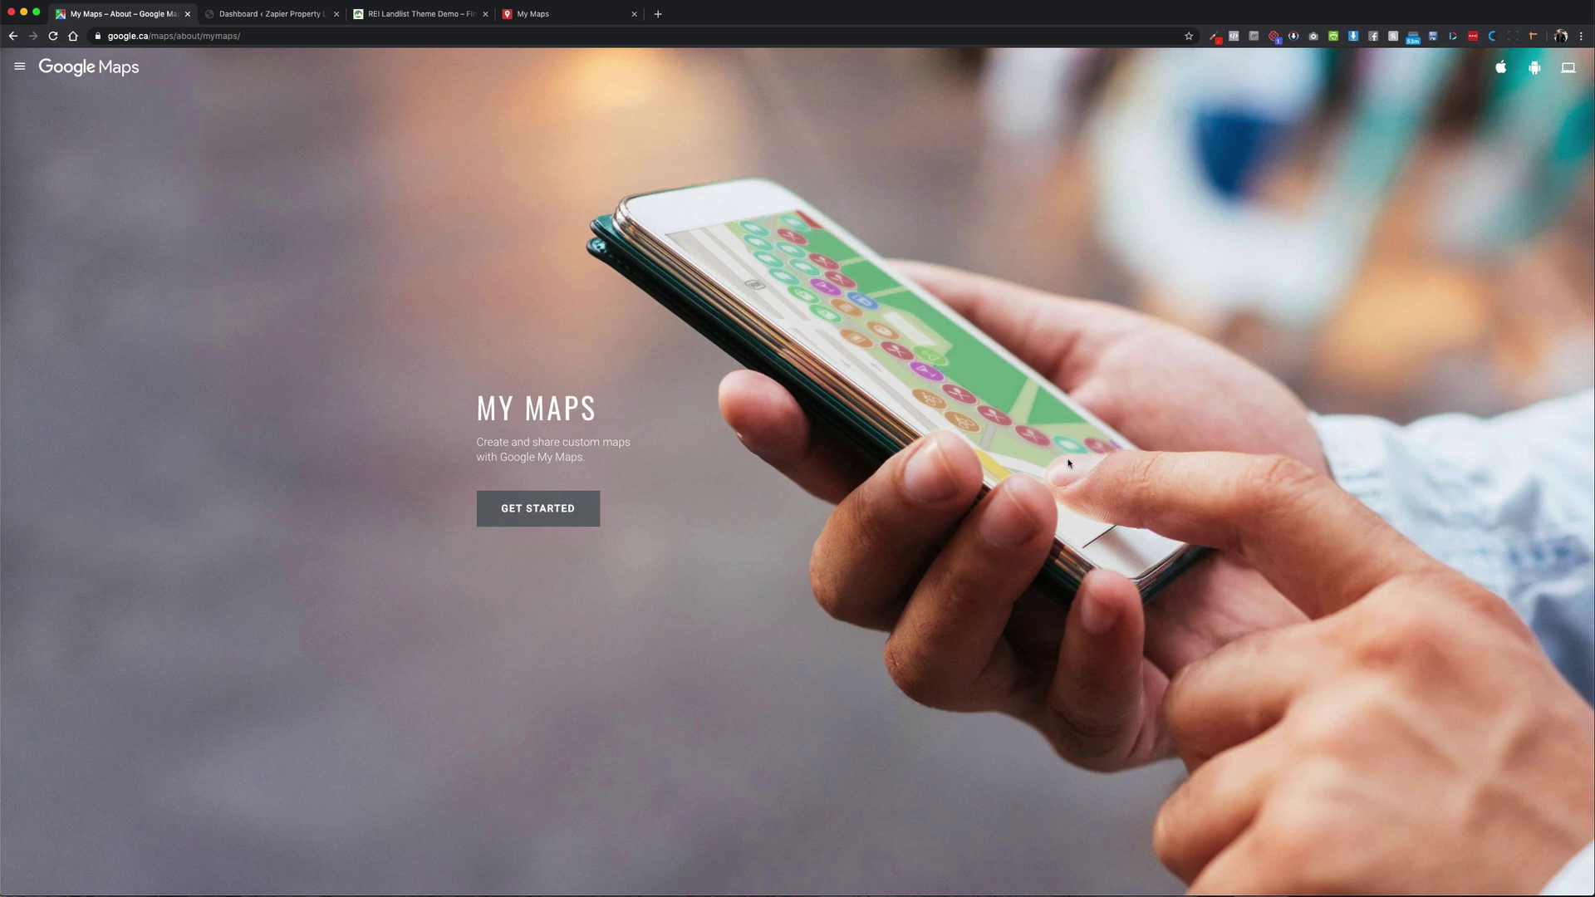
- Switch to the REI Landlist Theme Demo website tab
left_click(359, 20)
scroll(382, 166, "up", 10)
scroll(382, 166, "down", 10)
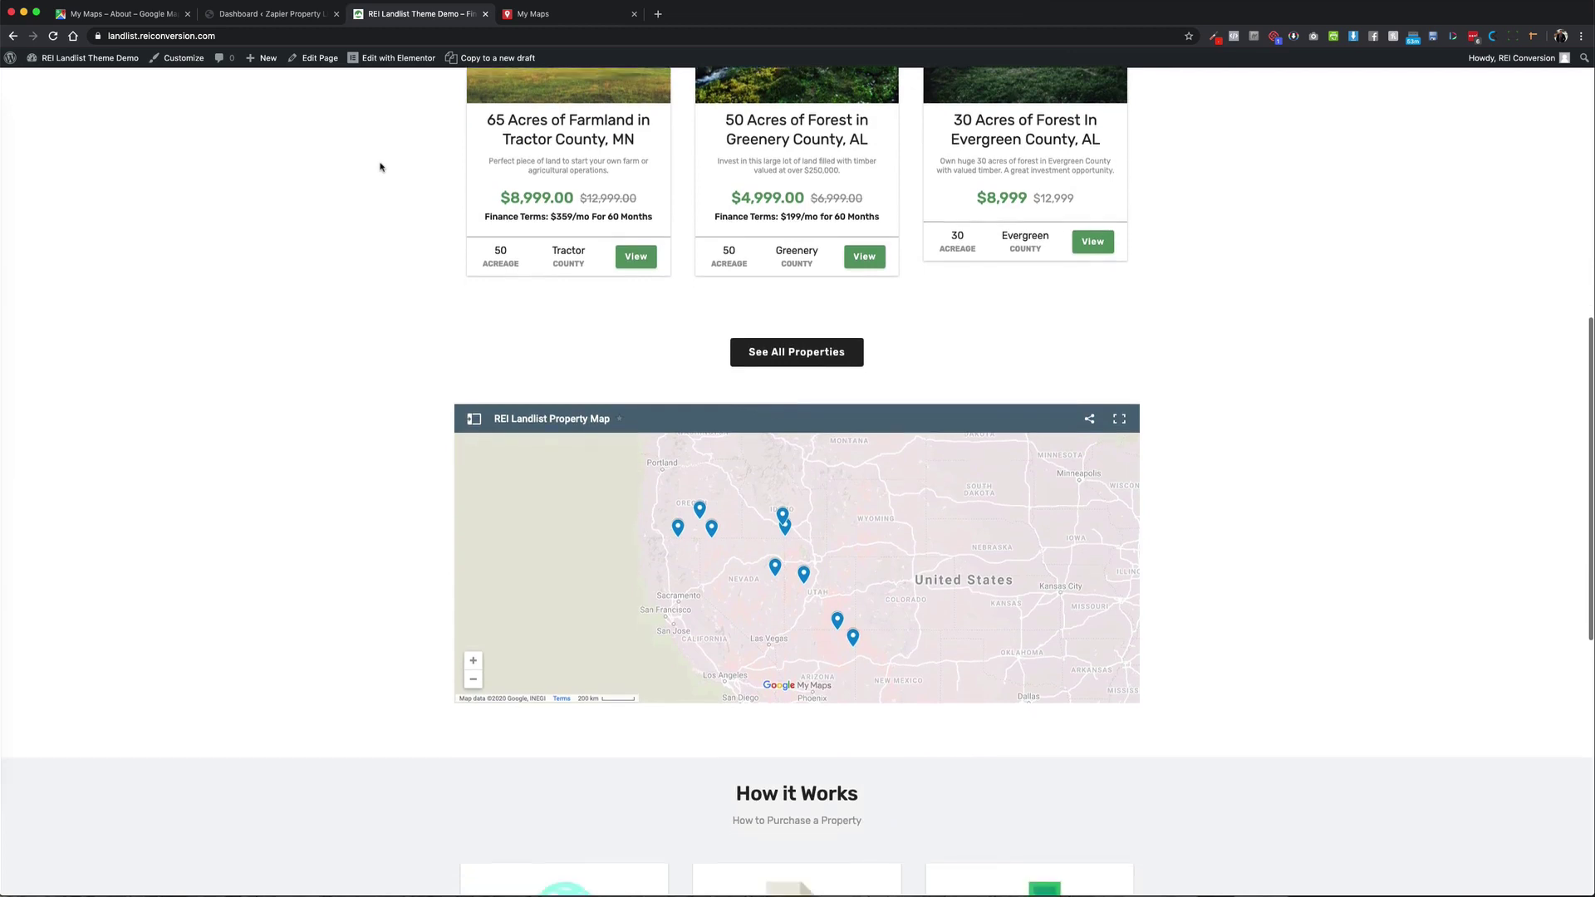
scroll(381, 167, "down", 1)
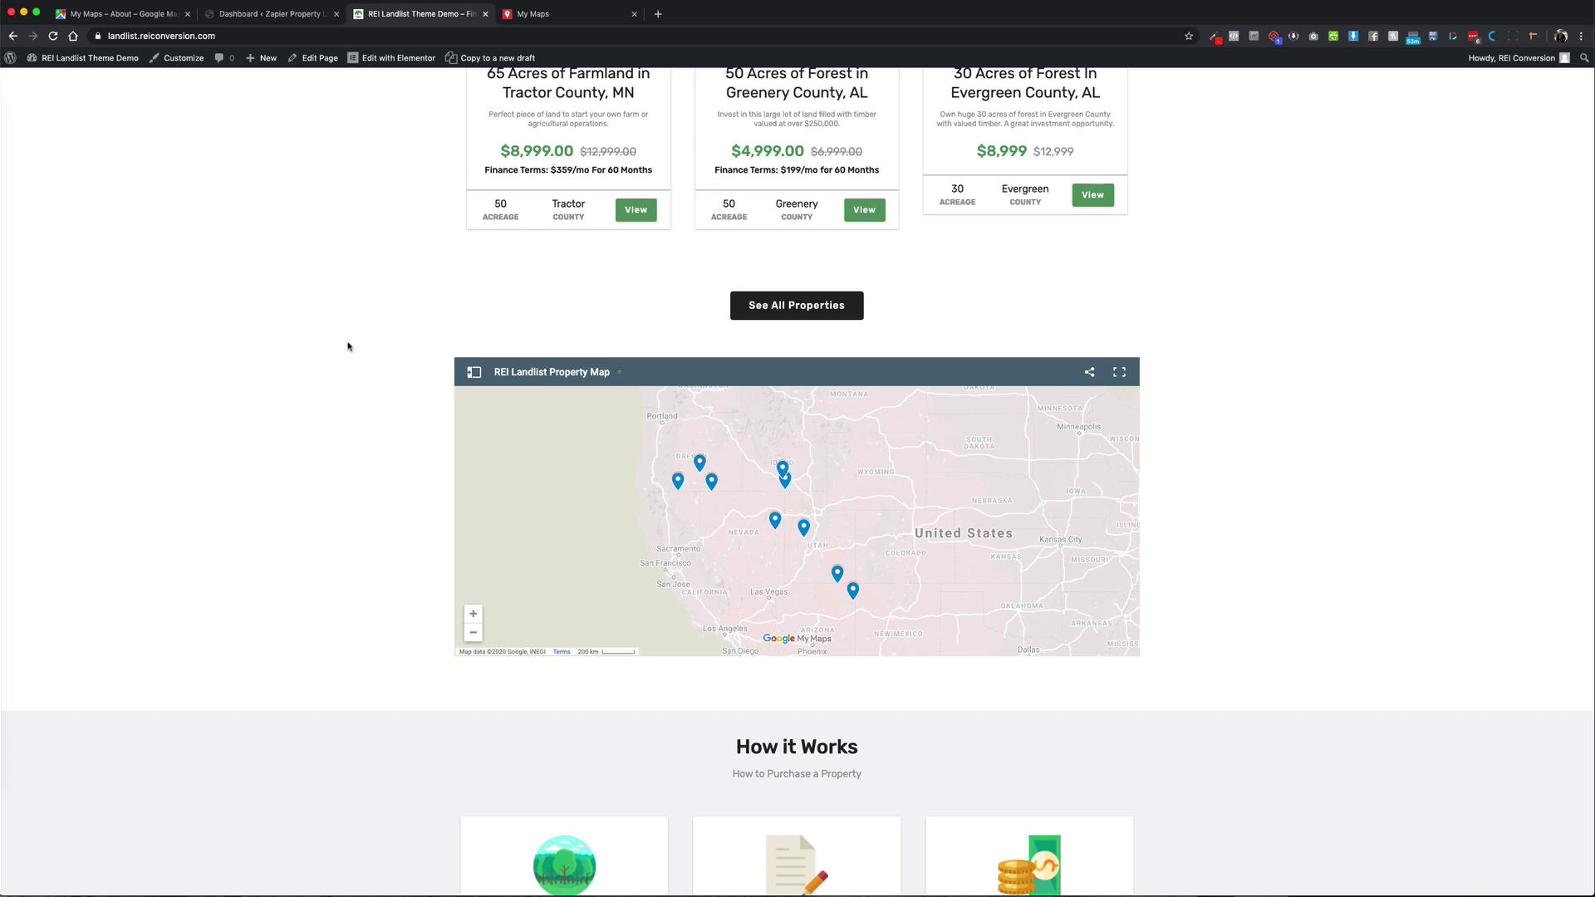
scroll(347, 344, "down", 2)
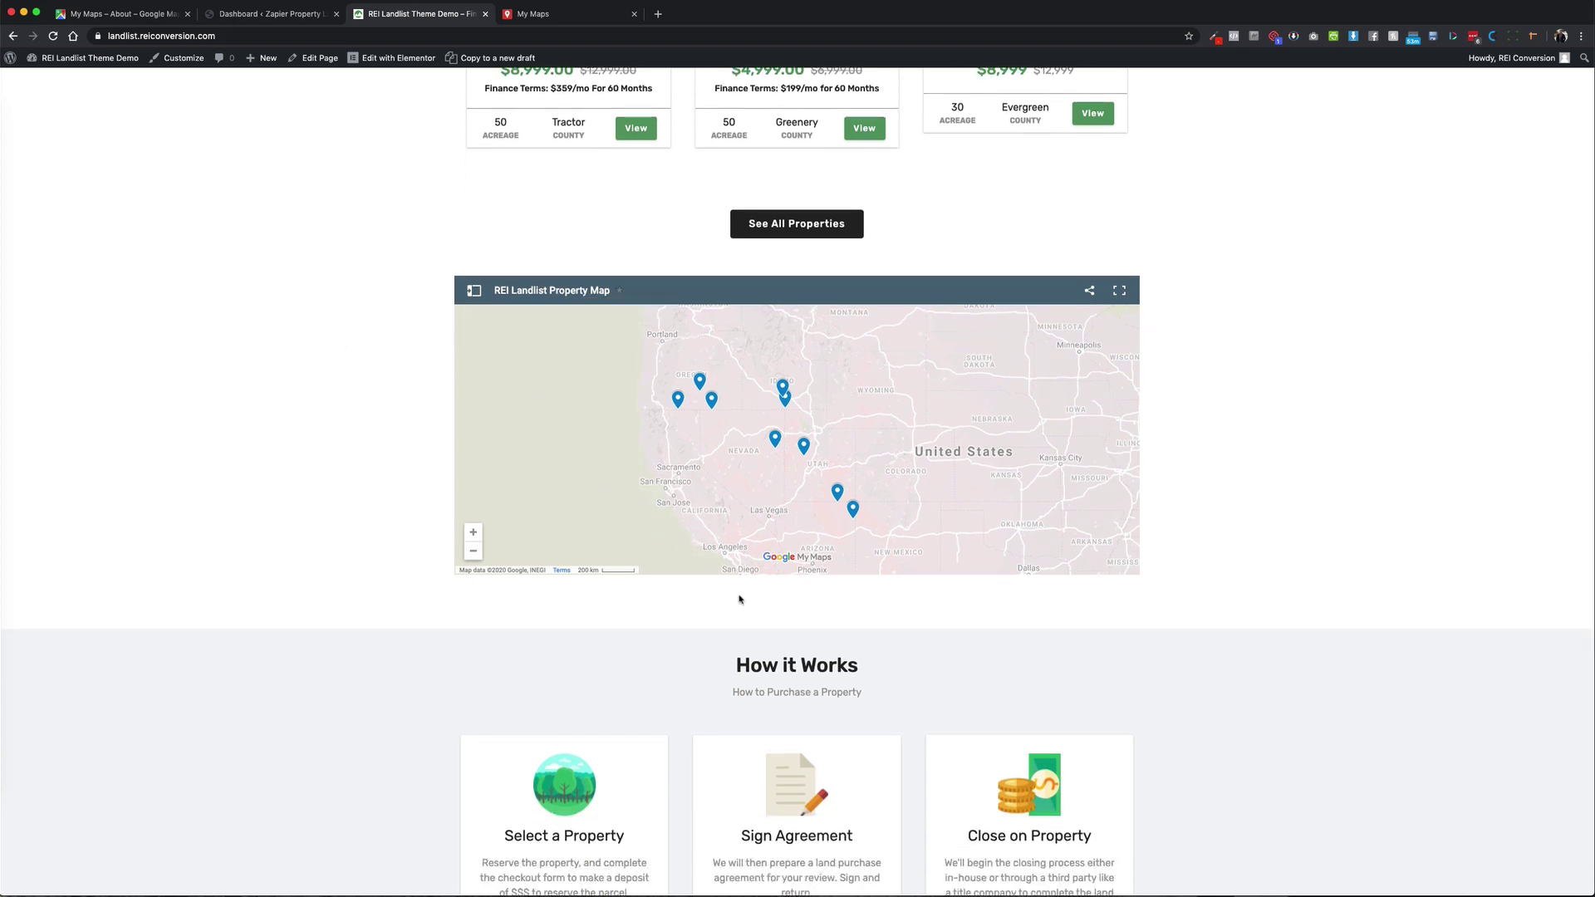
scroll(366, 324, "up", 15)
scroll(368, 323, "up", 2)
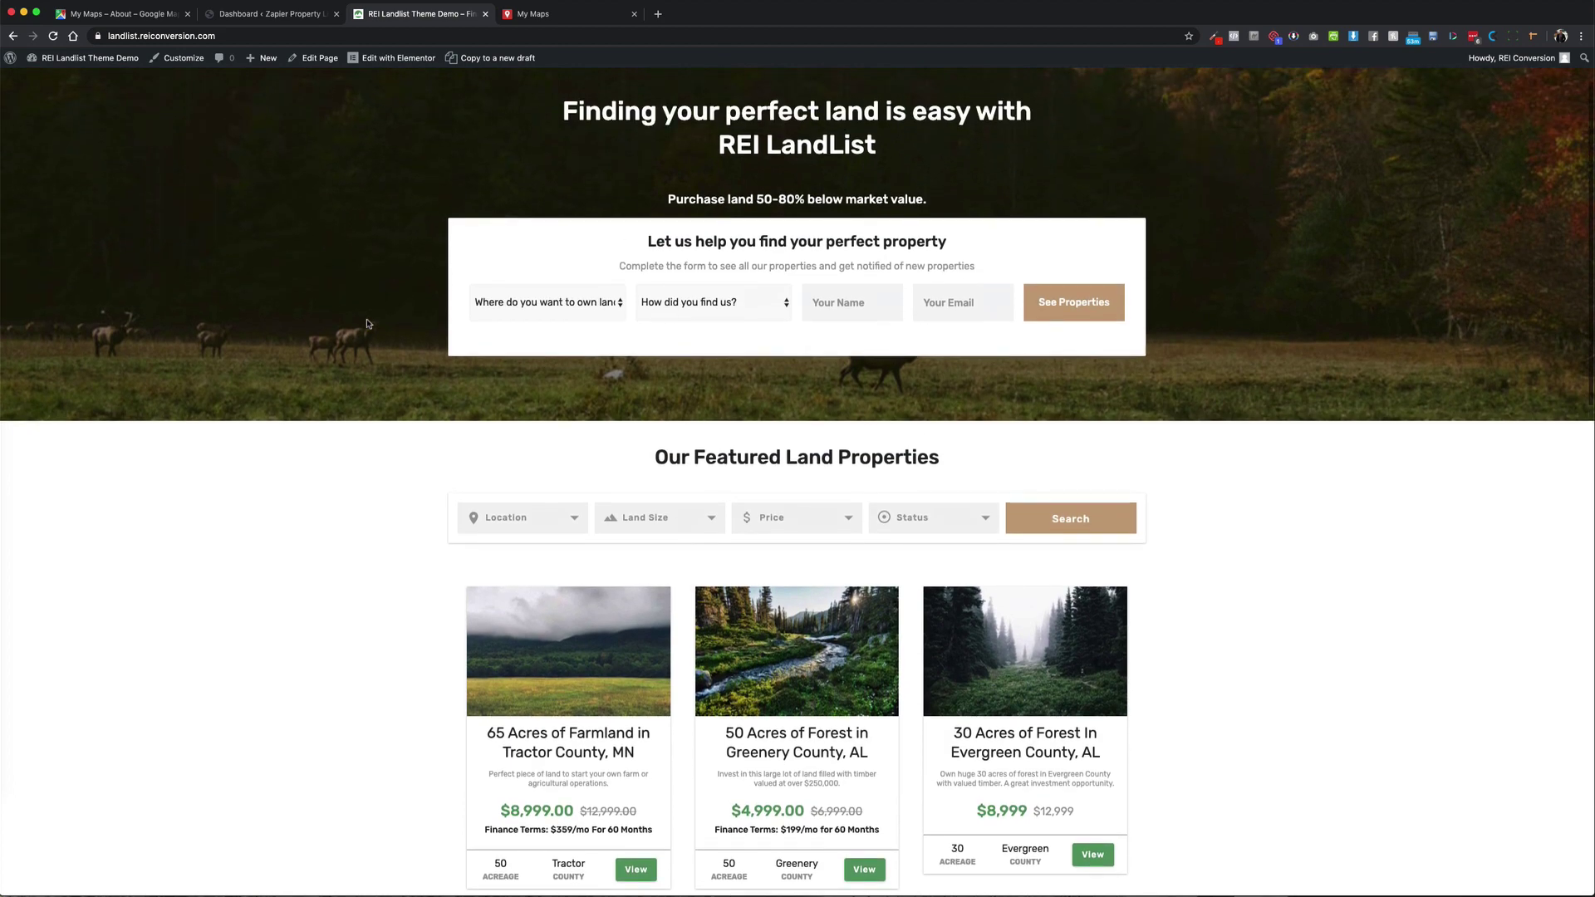
scroll(850, 150, "down", 10)
scroll(849, 150, "down", 8)
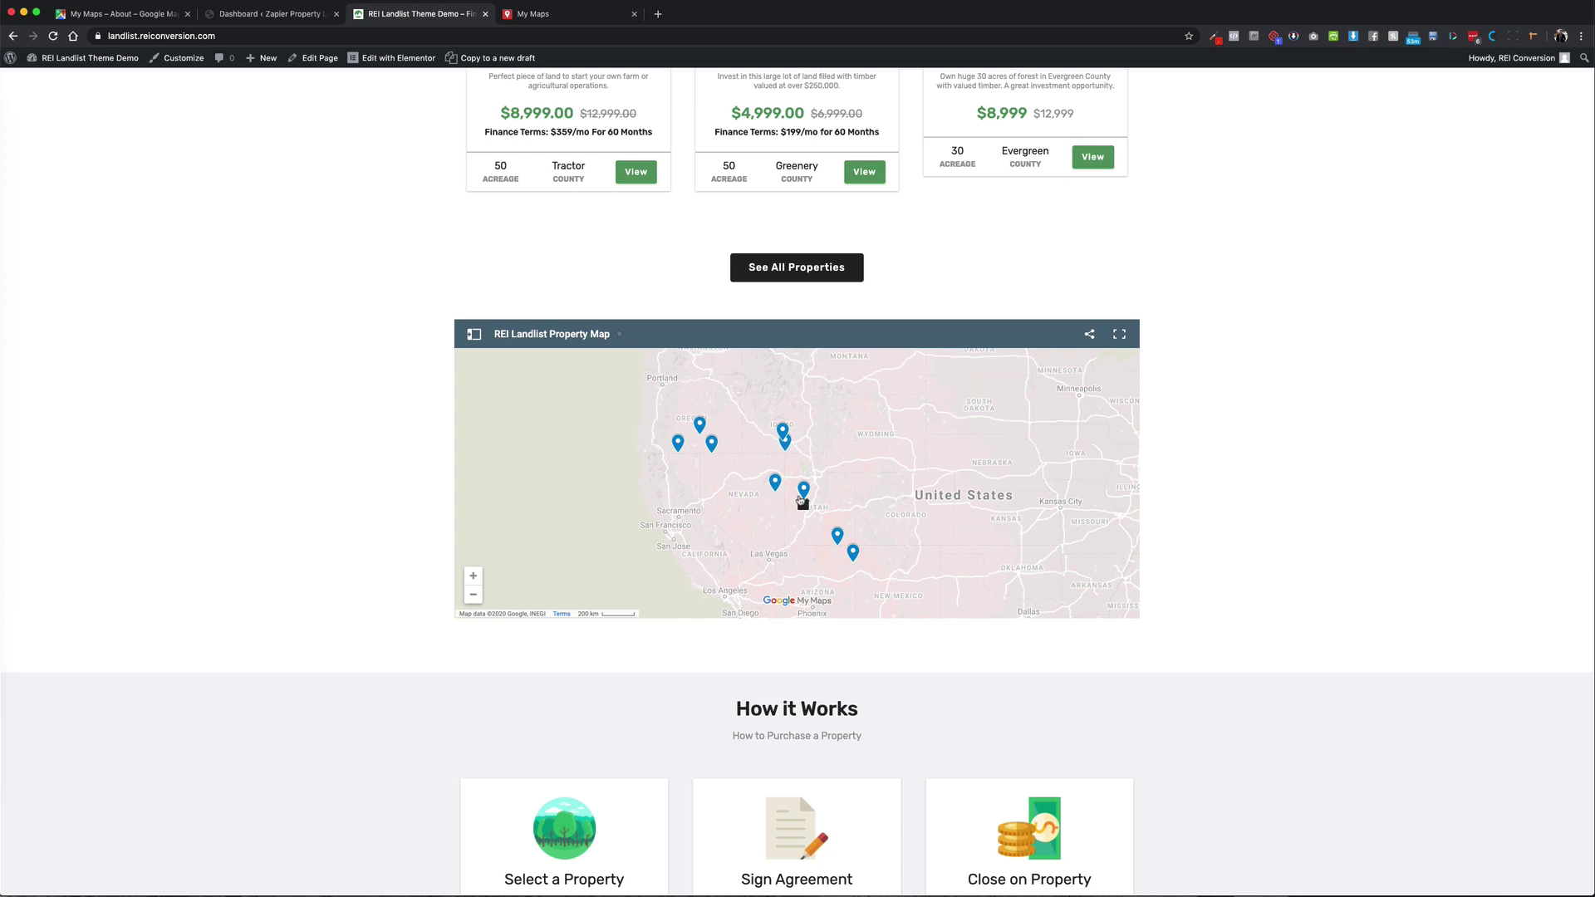
scroll(1155, 285, "up", 4)
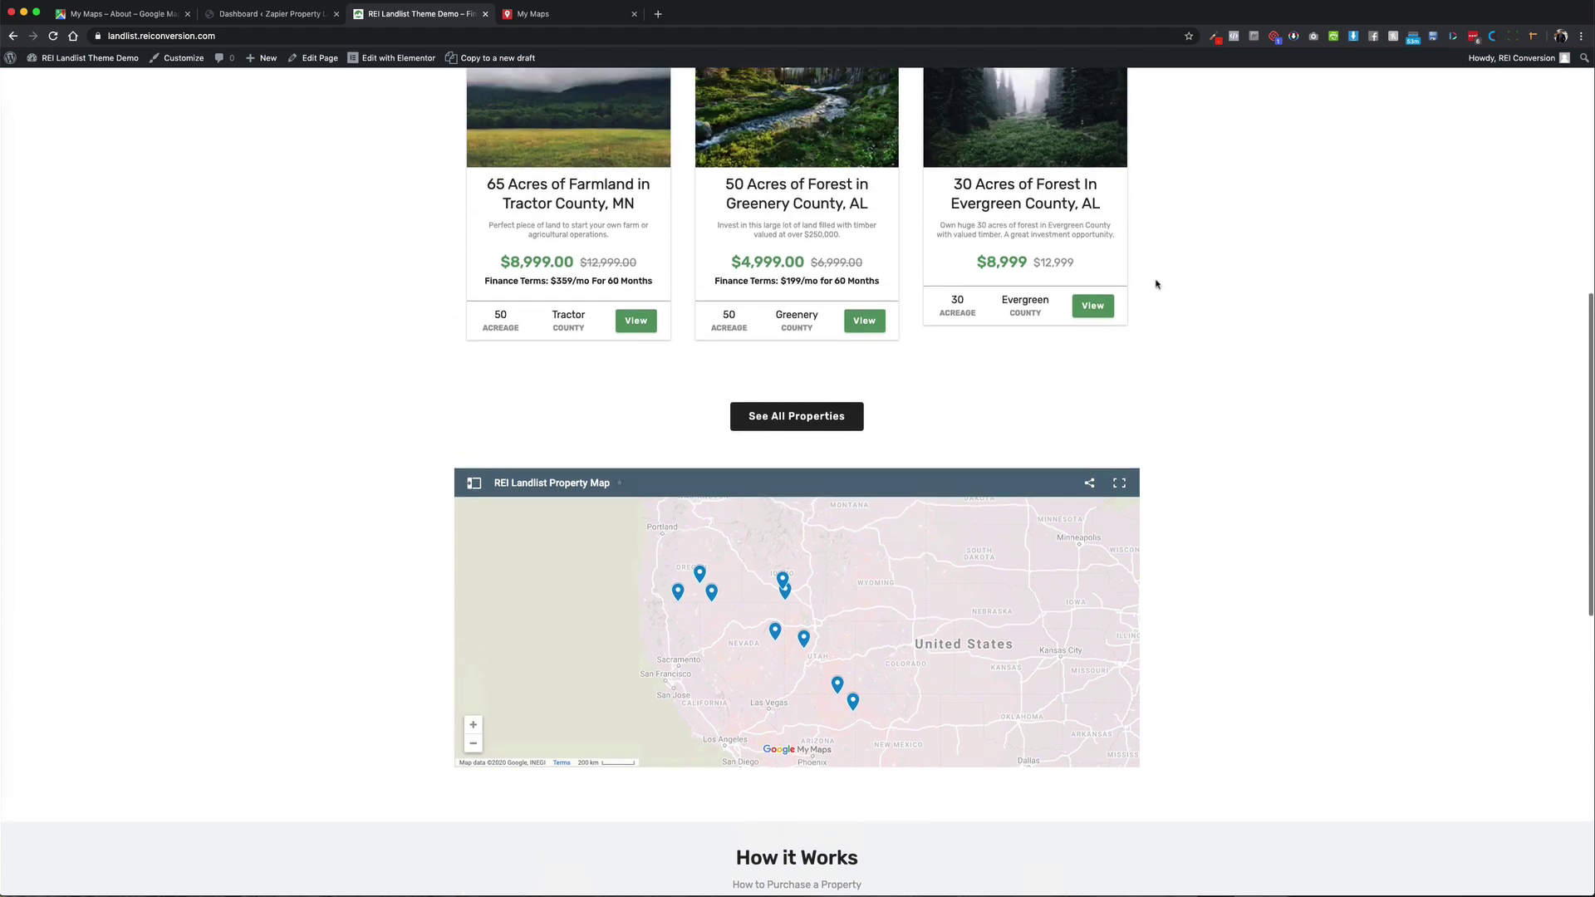
scroll(1054, 317, "down", 4)
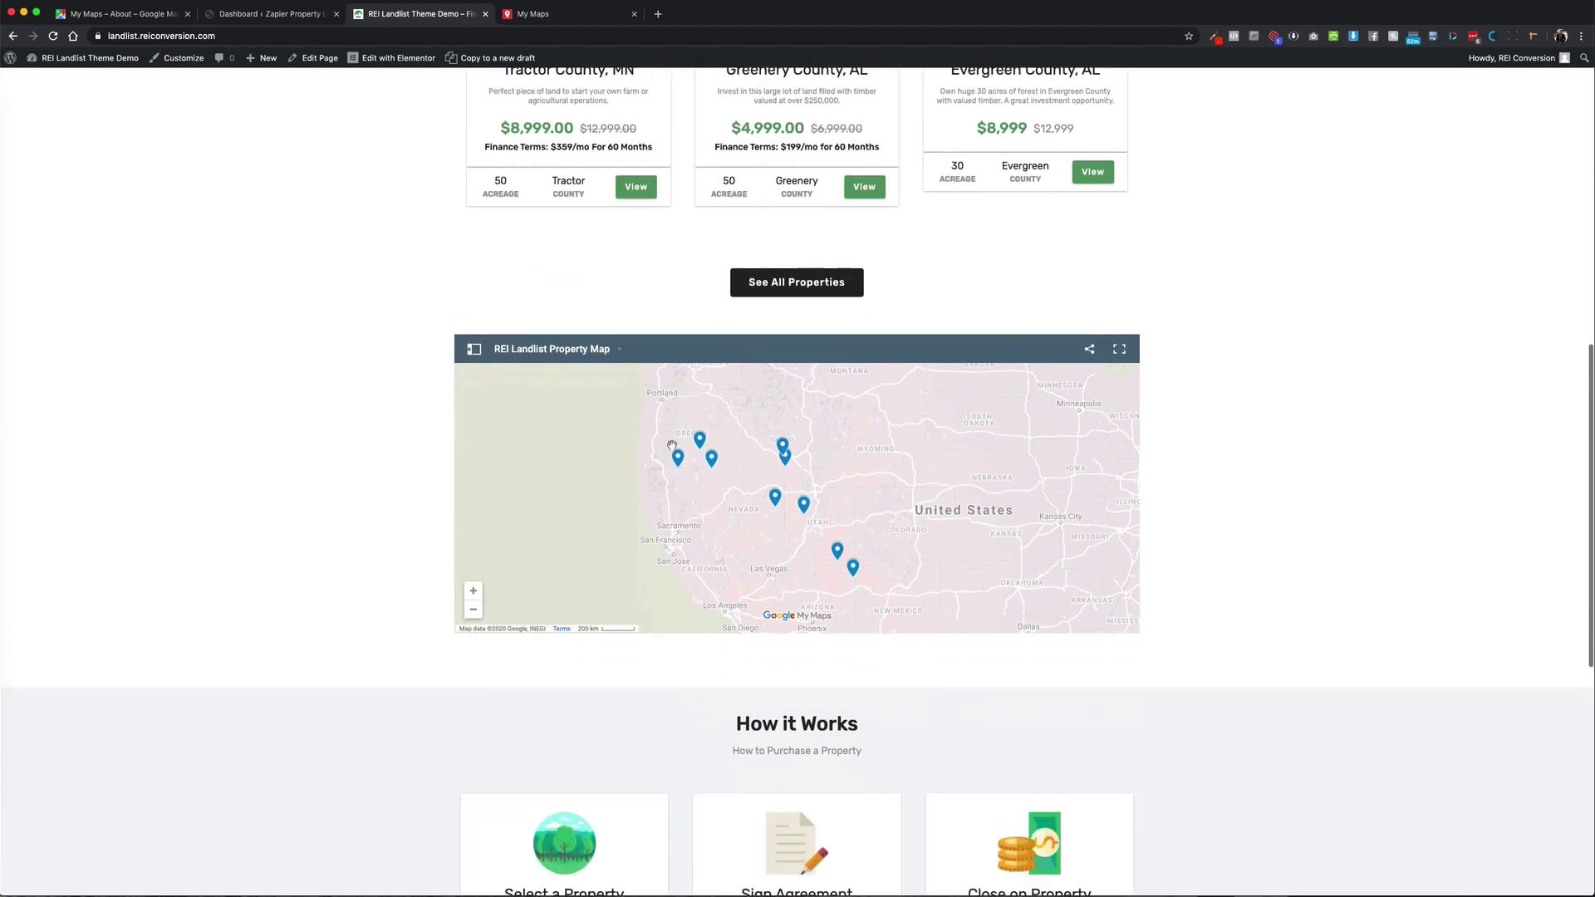
left_click(696, 444)
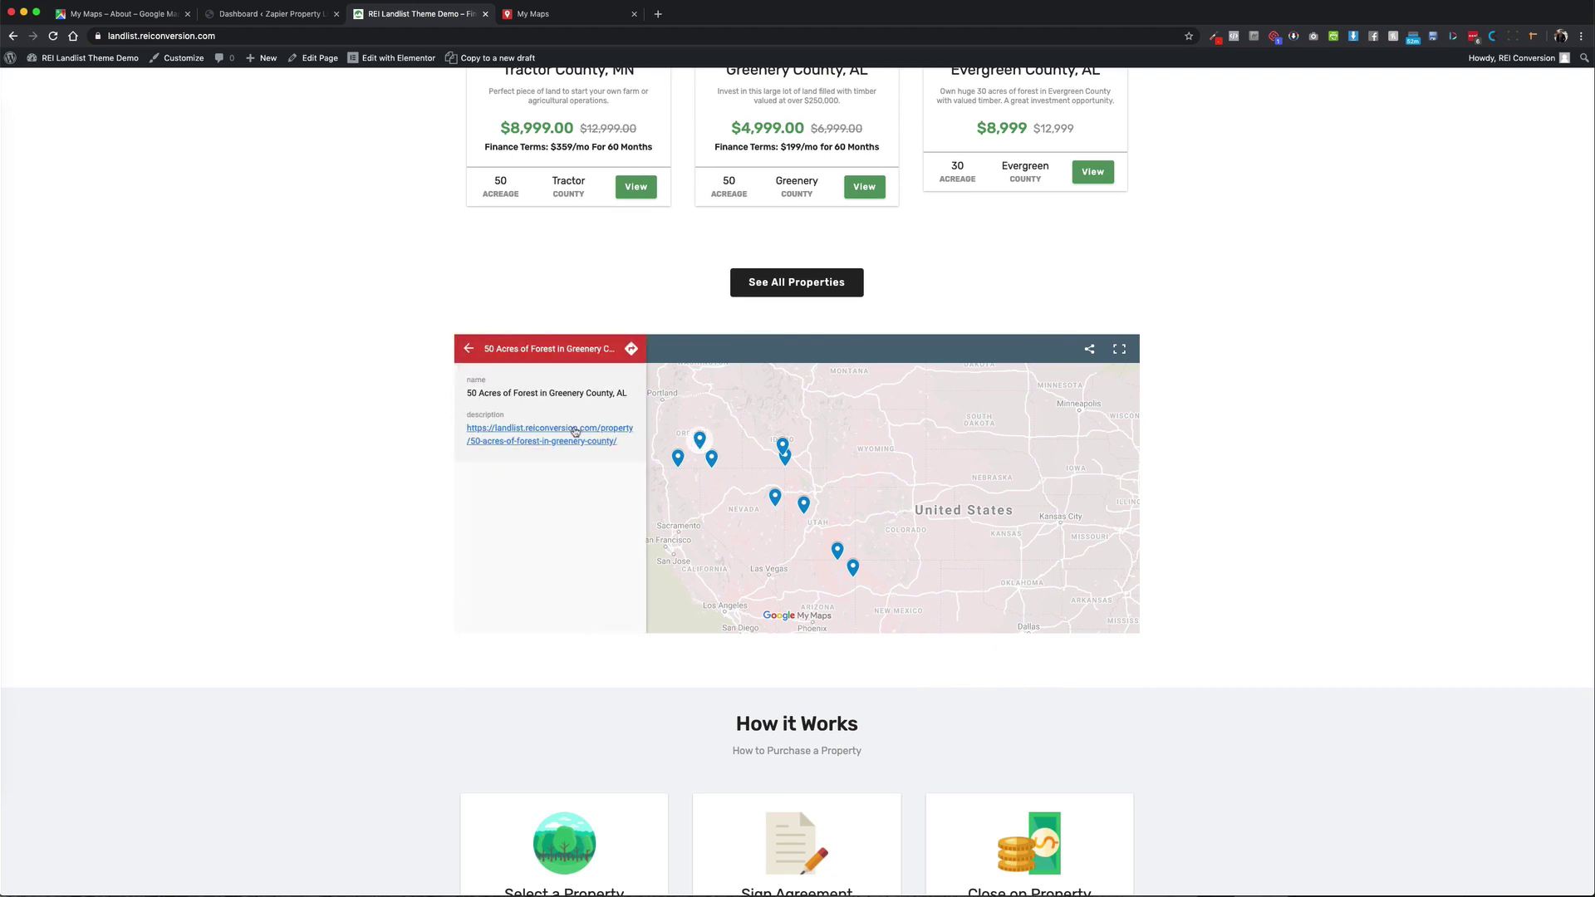
- Open the Greenery County forest listing from the map marker's link, then return to the homepage map and close the panel
left_click(576, 431)
left_click(451, 110)
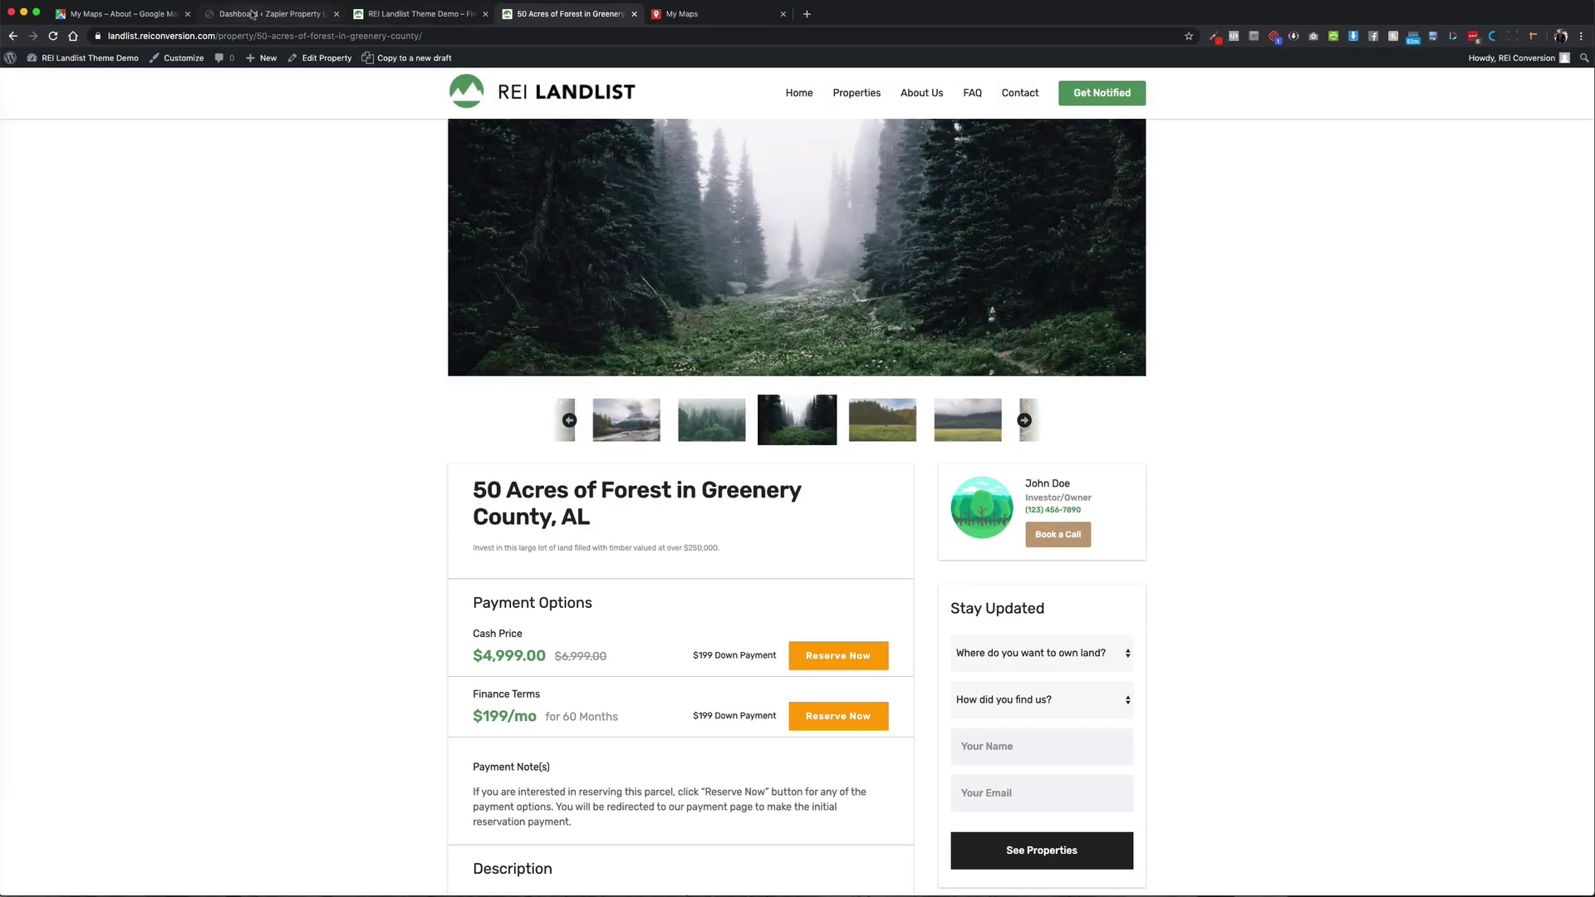
left_click(399, 14)
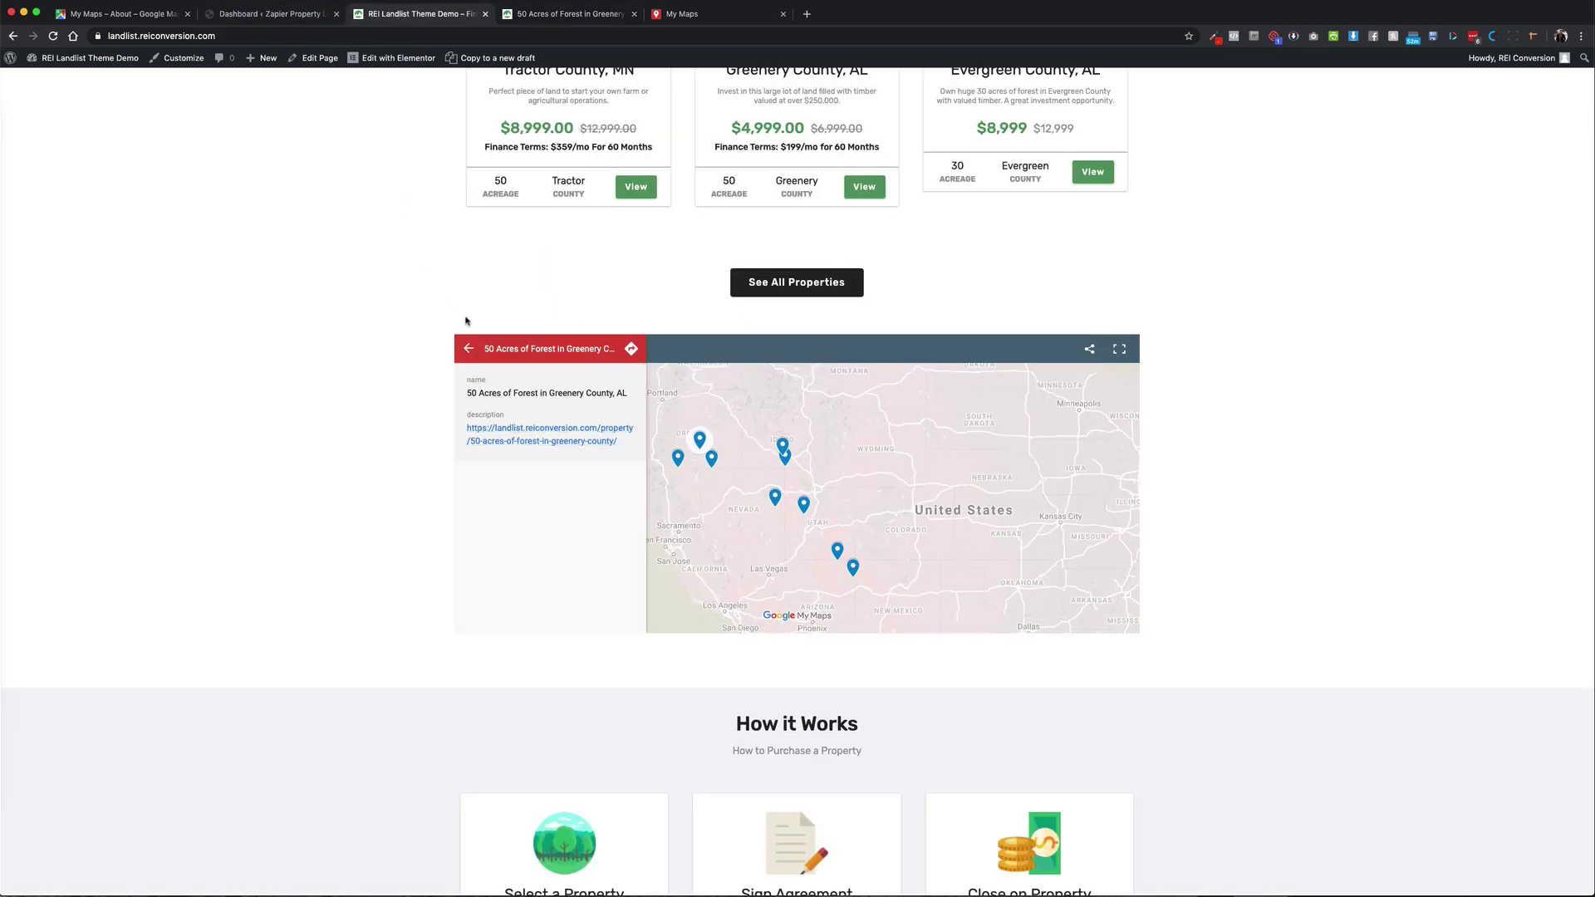
left_click(468, 349)
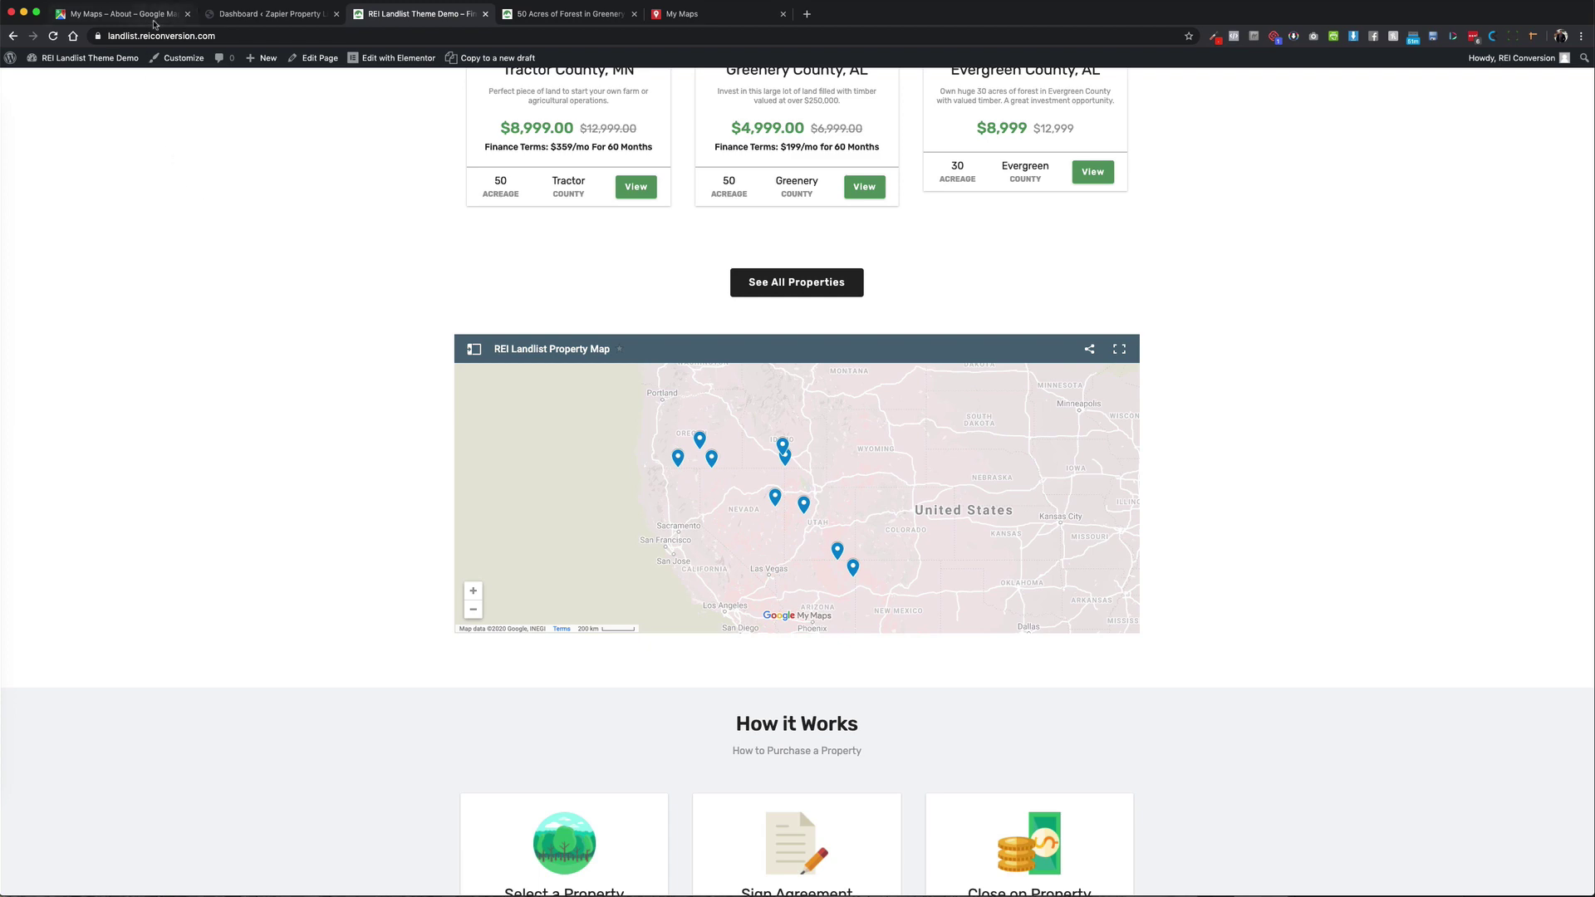
left_click(125, 15)
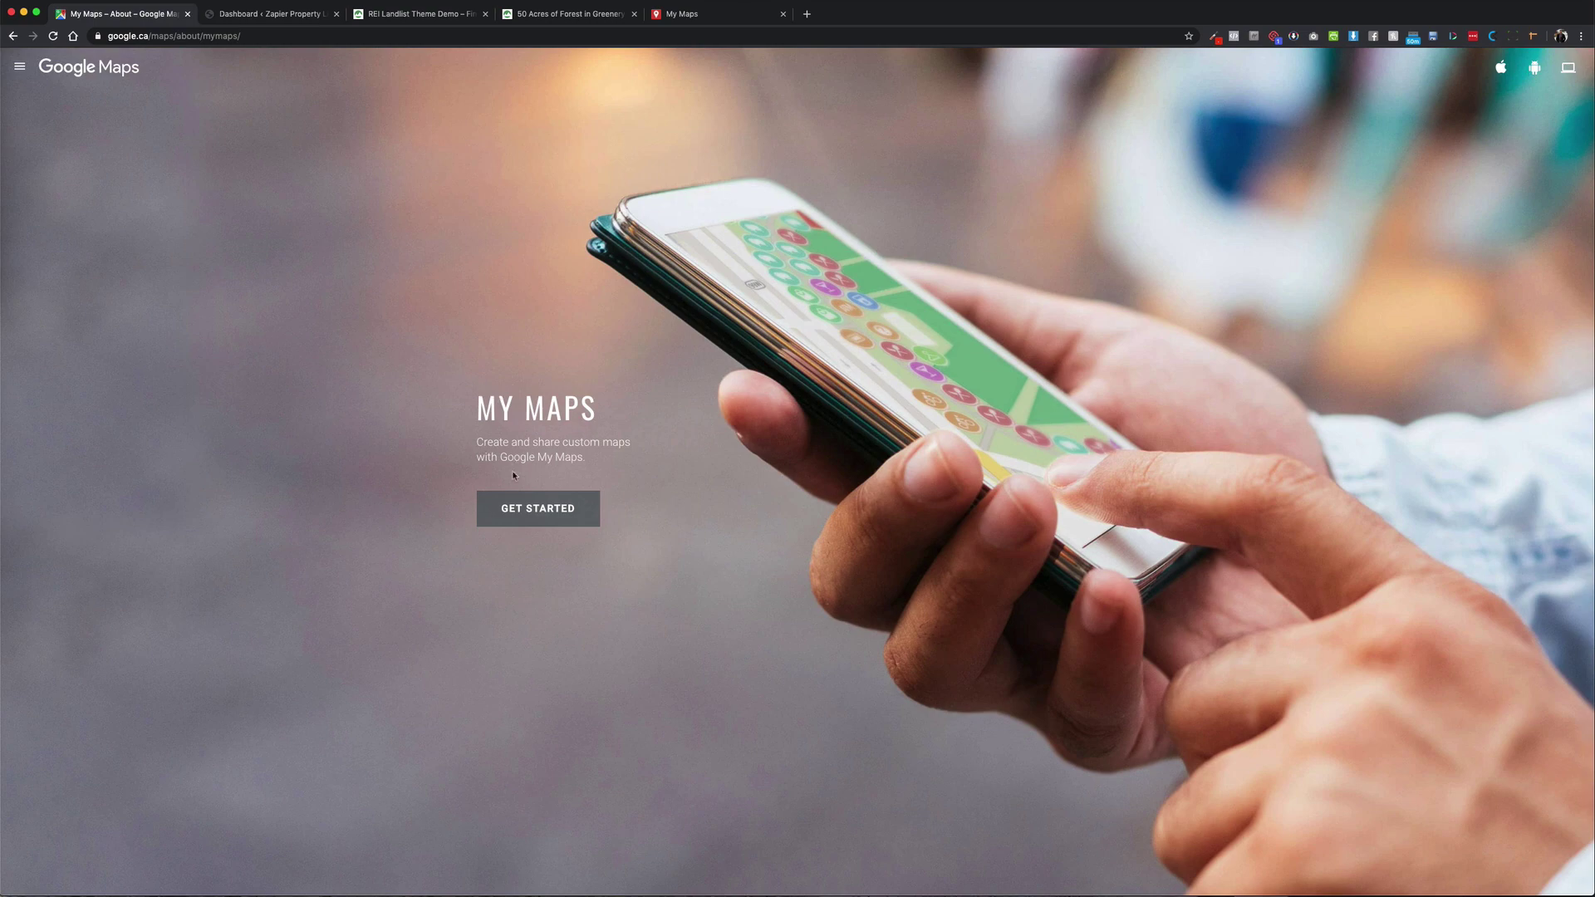
- Open the REI Landlist Property Map from the saved maps list, then return to the map list
left_click(513, 510)
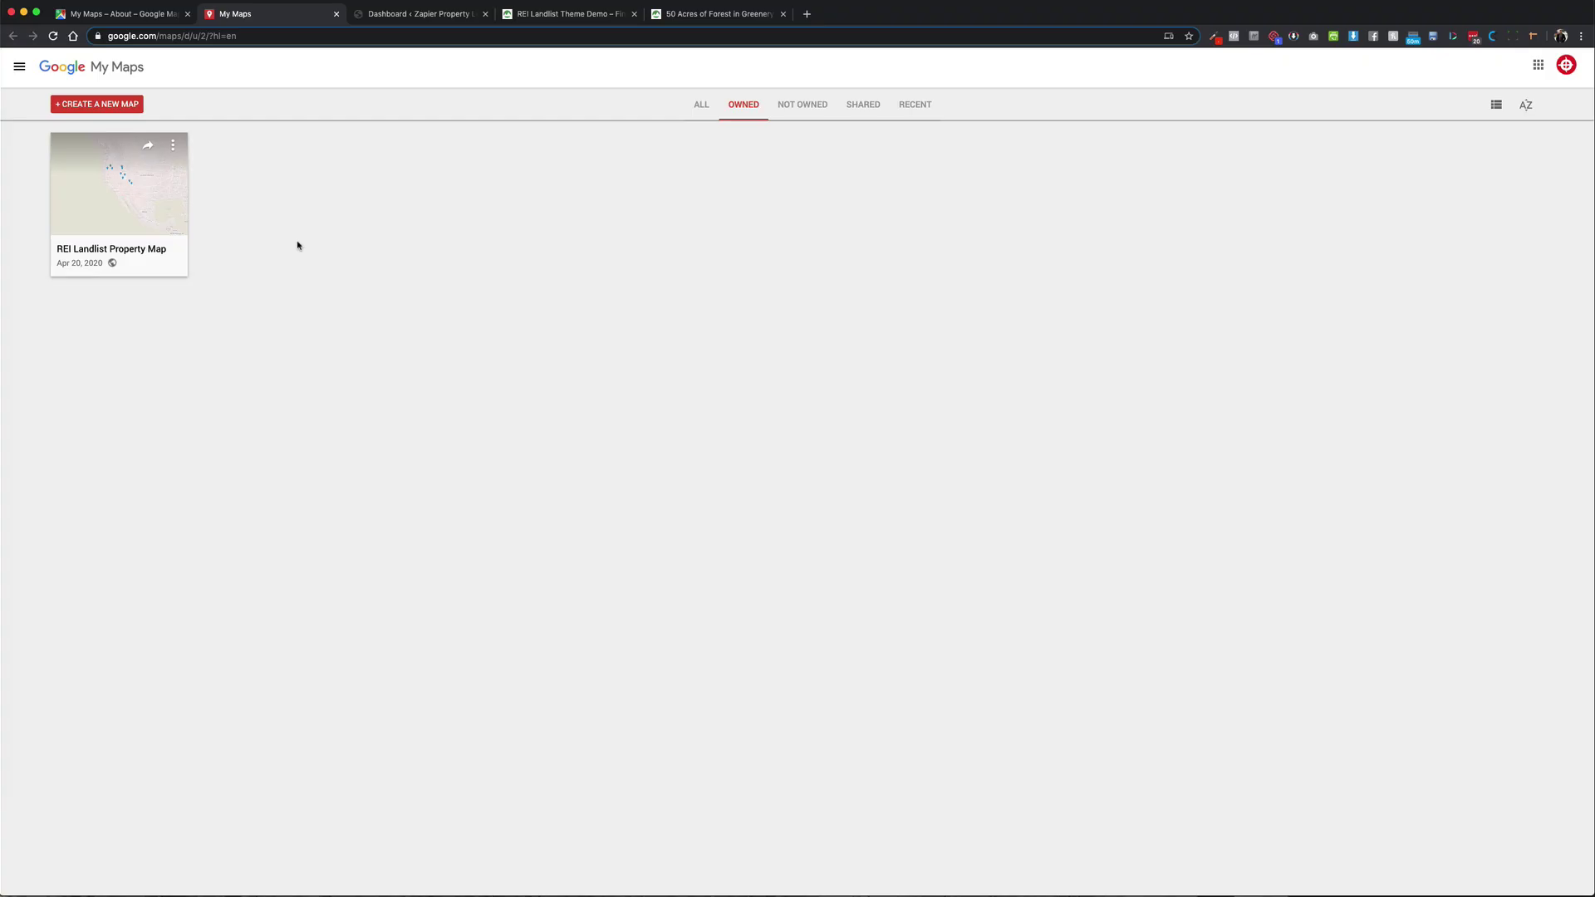
left_click(144, 189)
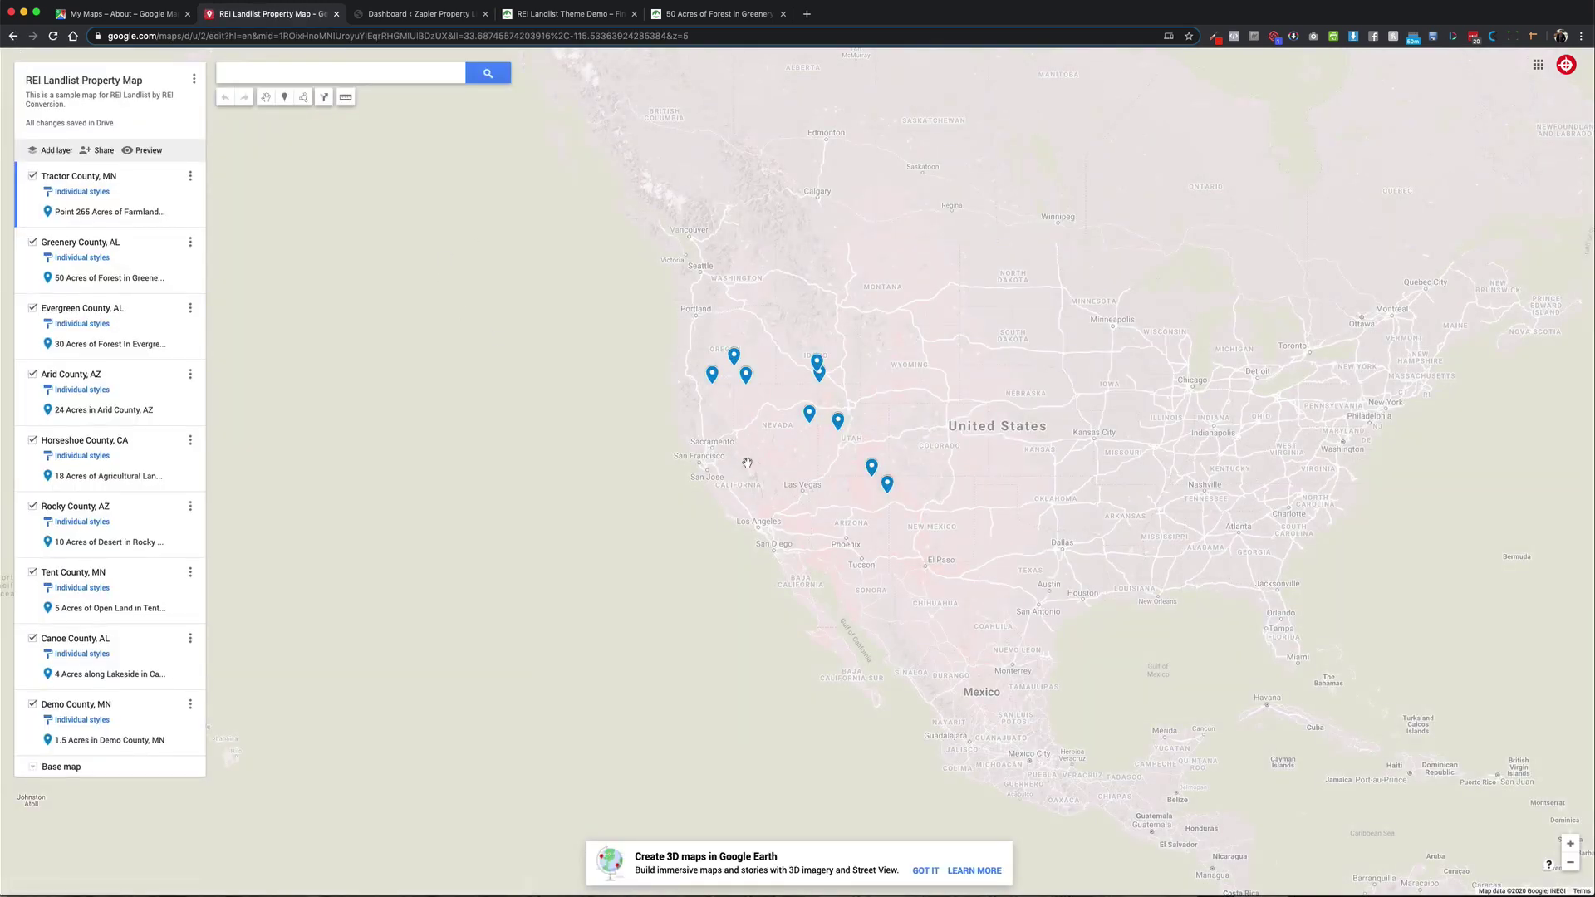
scroll(748, 463, "up", 2)
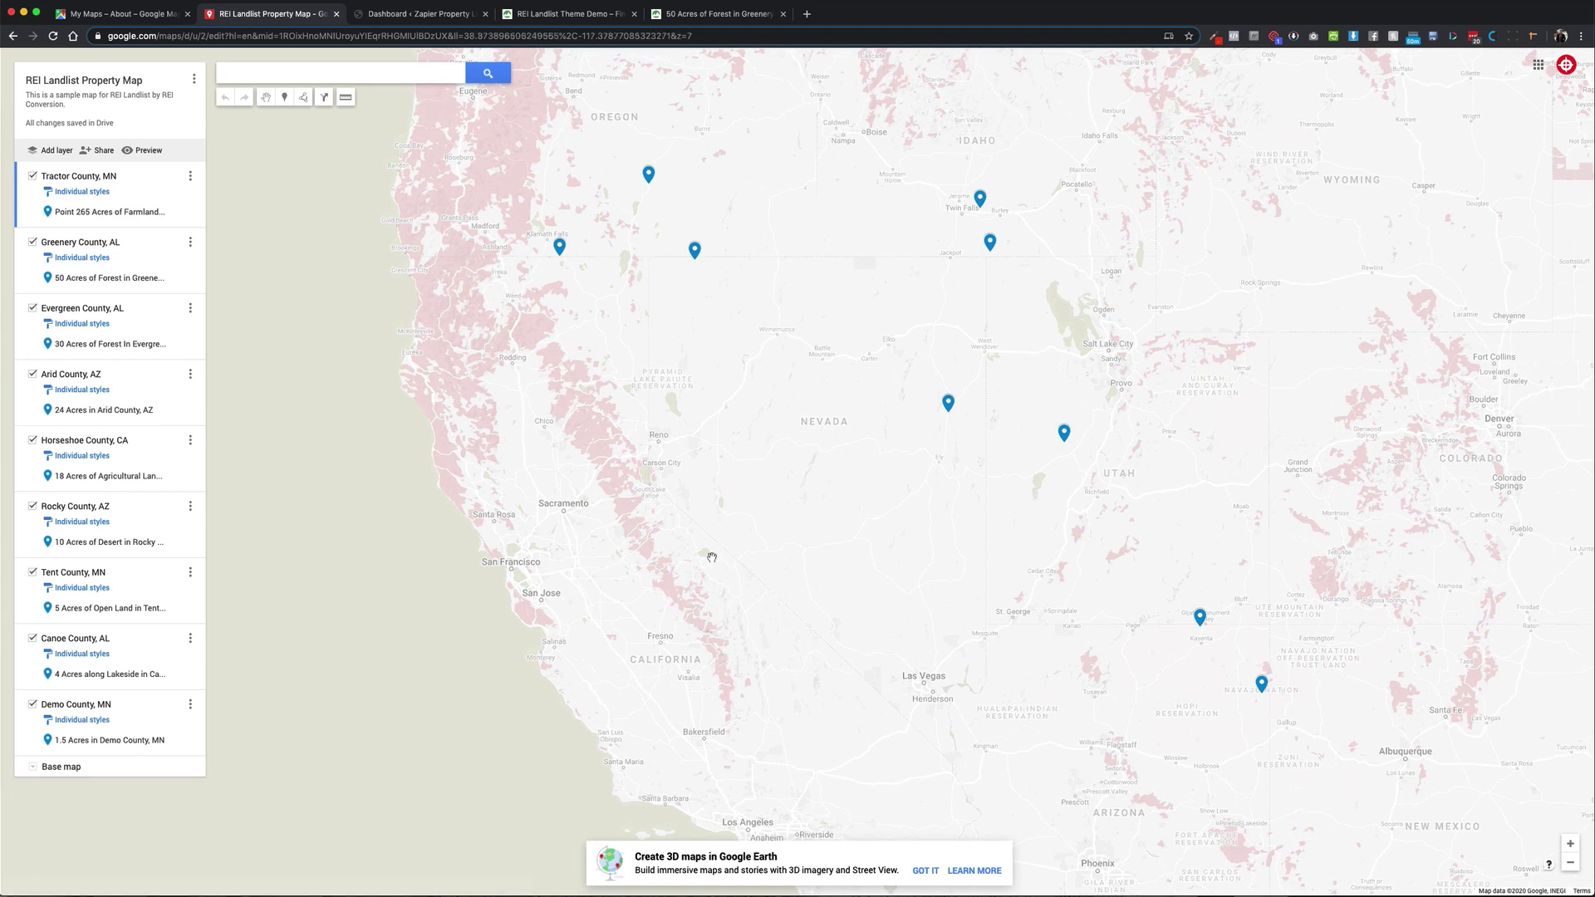
left_click(13, 36)
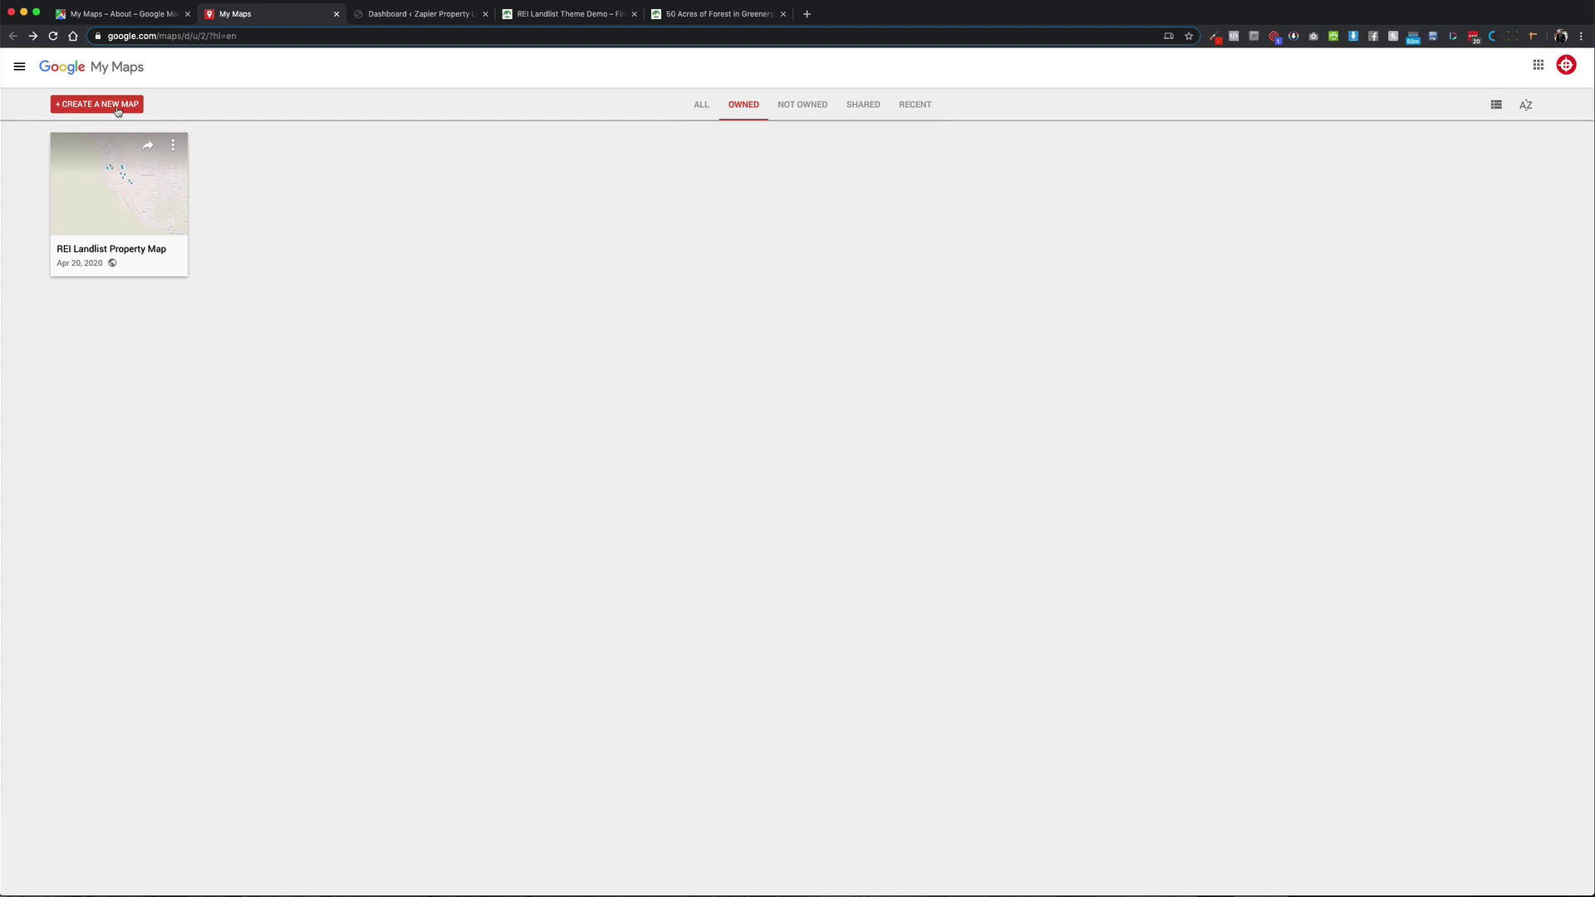
left_click(118, 107)
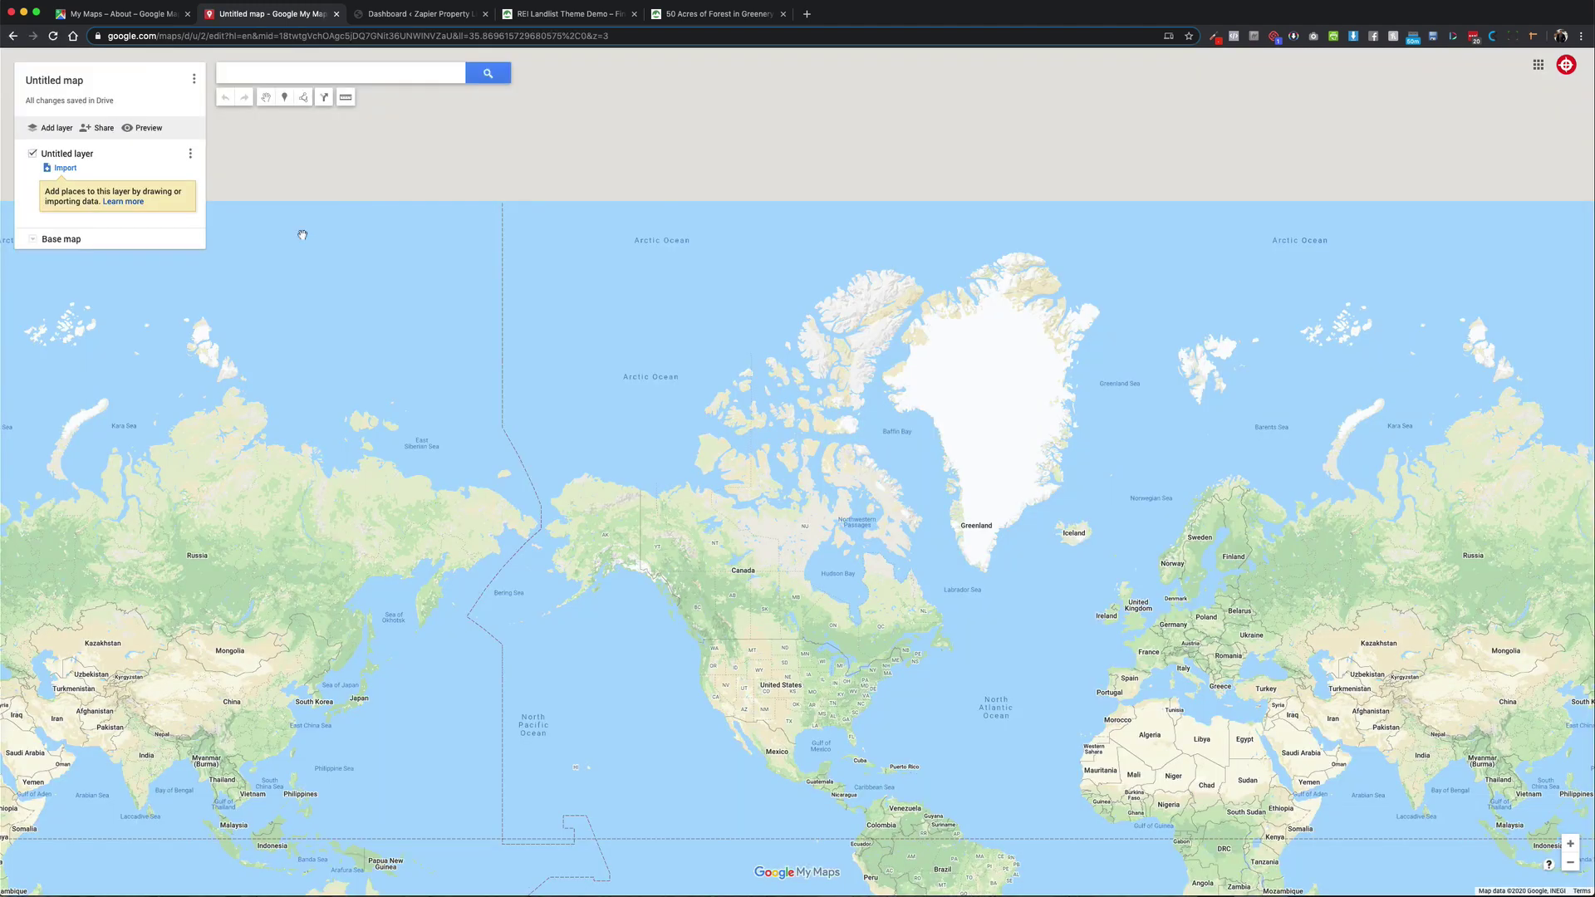
- Title the new map 'Sample Map' with the description 'Sample description' and save it
left_click_drag(740, 626, 658, 480)
scroll(658, 480, "up", 2)
scroll(683, 507, "up", 2)
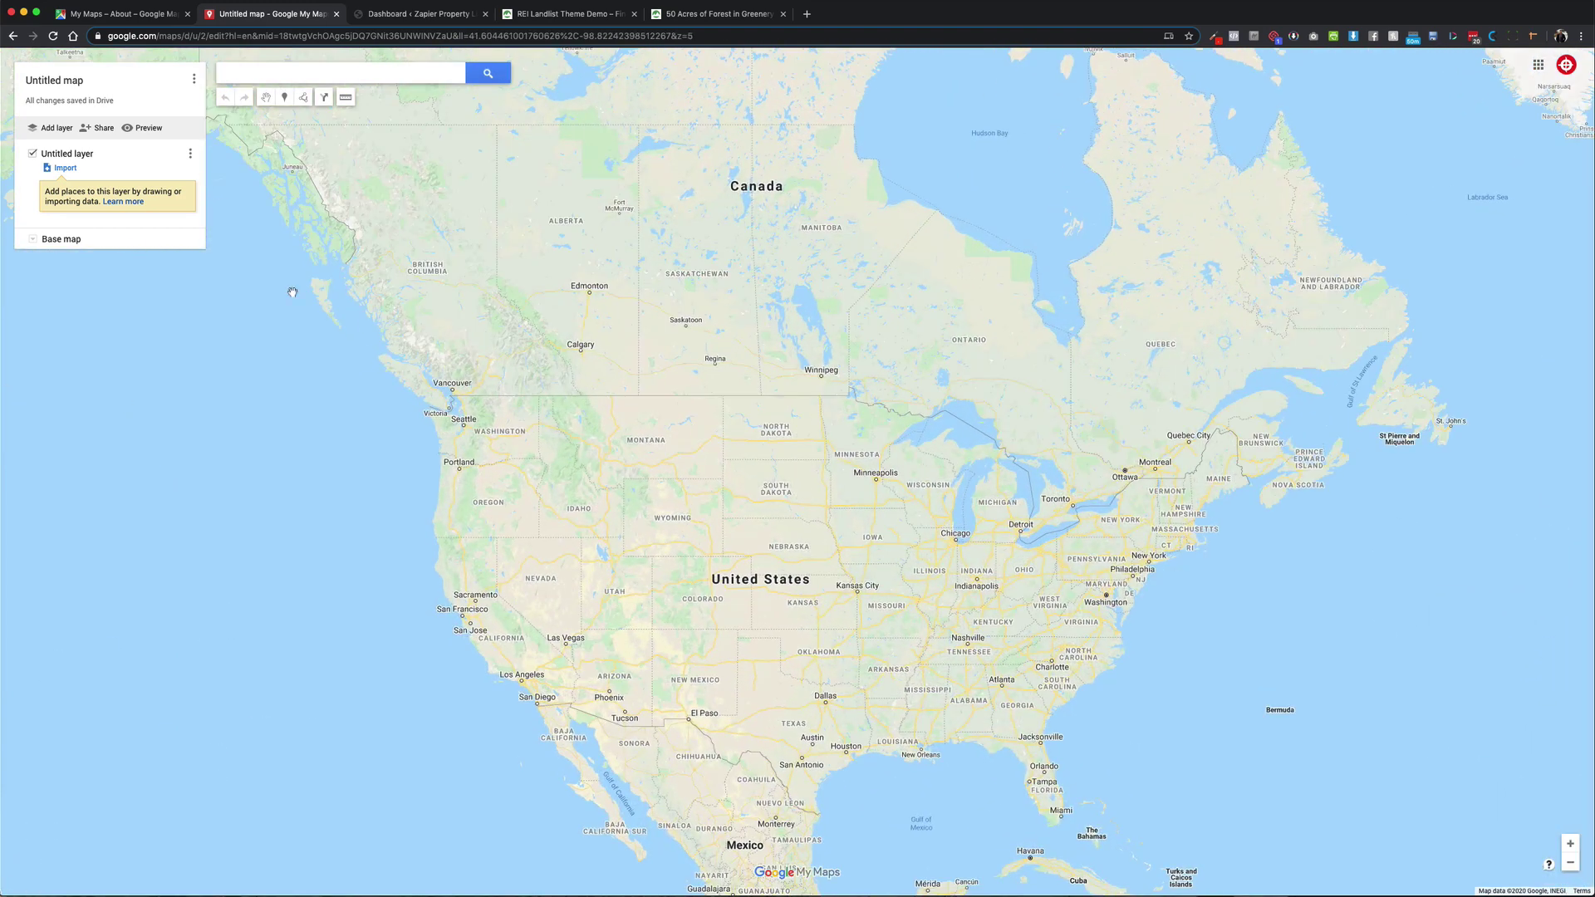
left_click(63, 88)
type("Sample Map")
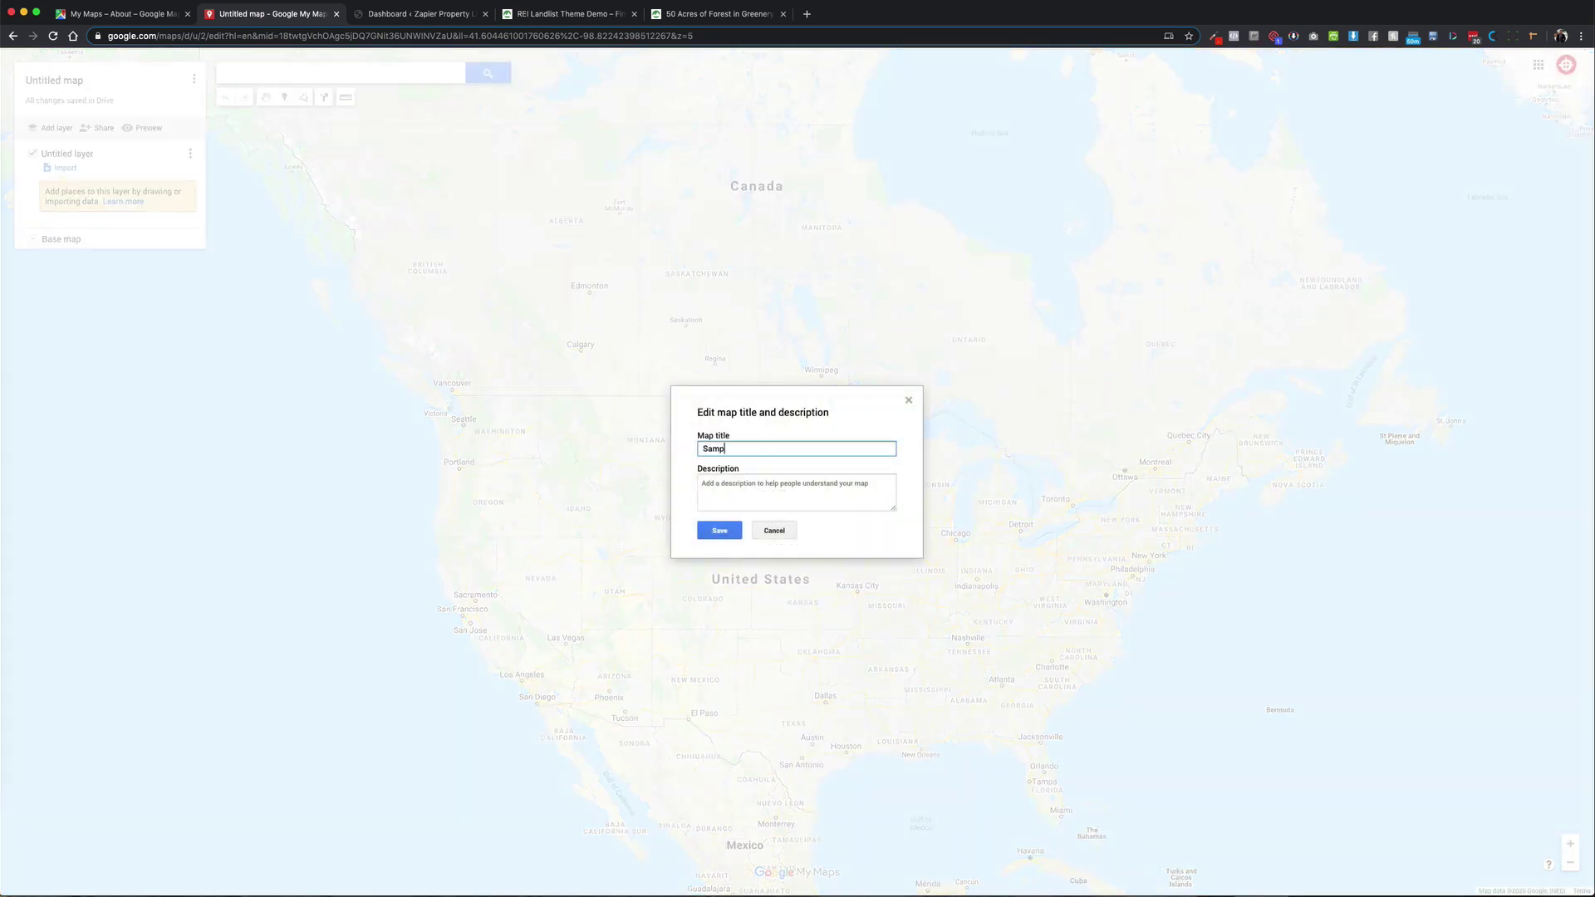
key("Tab")
type("Sample descri")
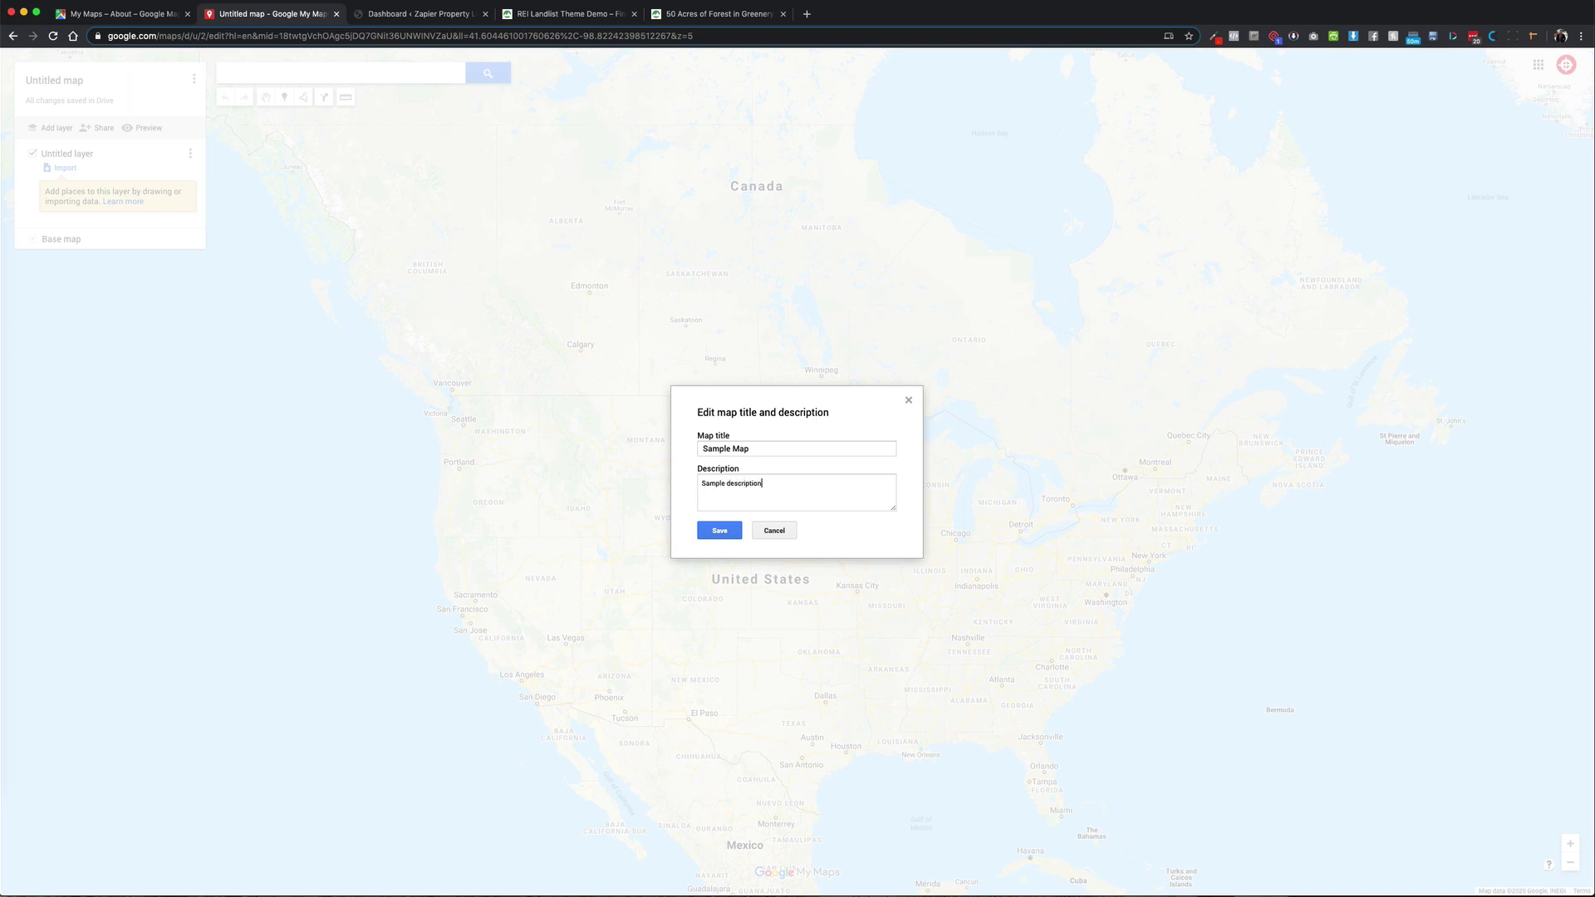
left_click(720, 530)
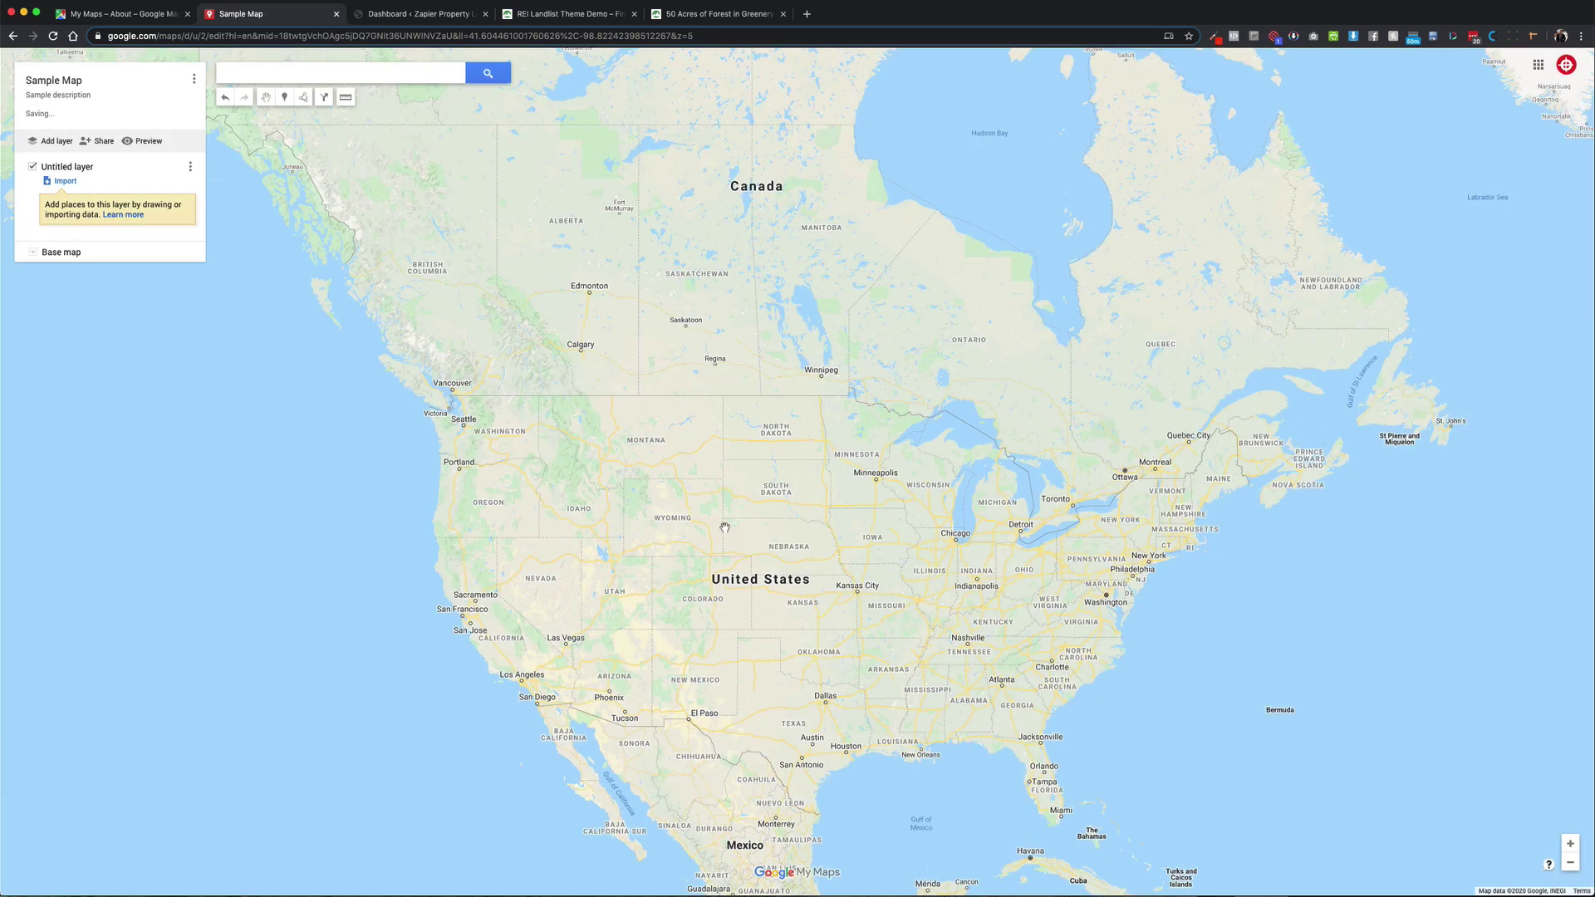
scroll(569, 572, "up", 2)
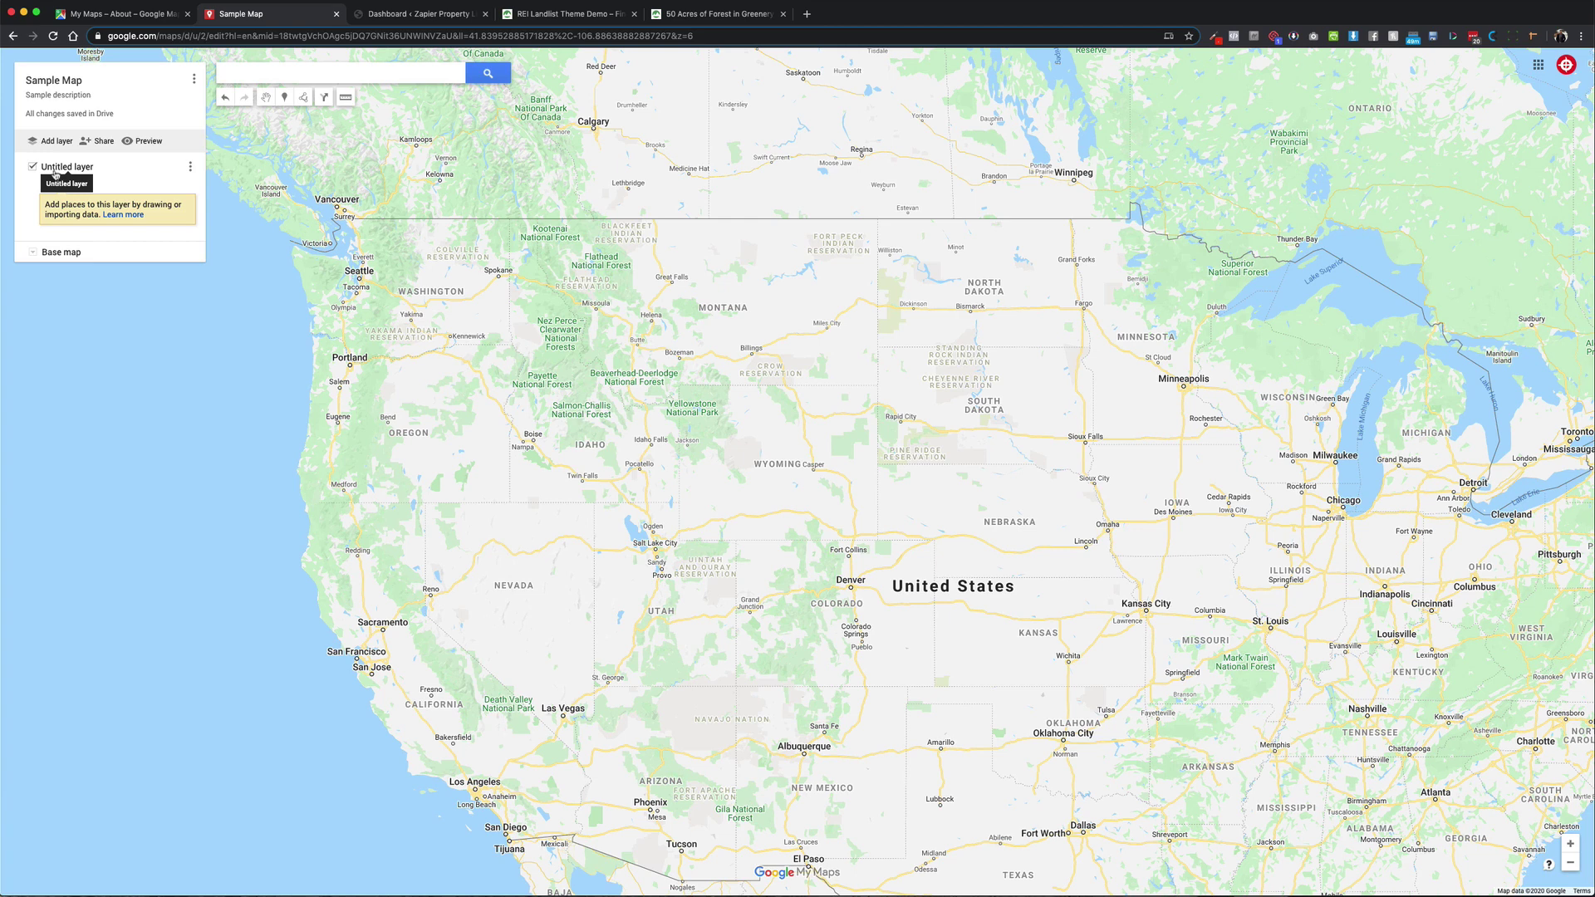
- Rename the map's first layer to 'County 1 Group'
left_click_drag(461, 480, 471, 346)
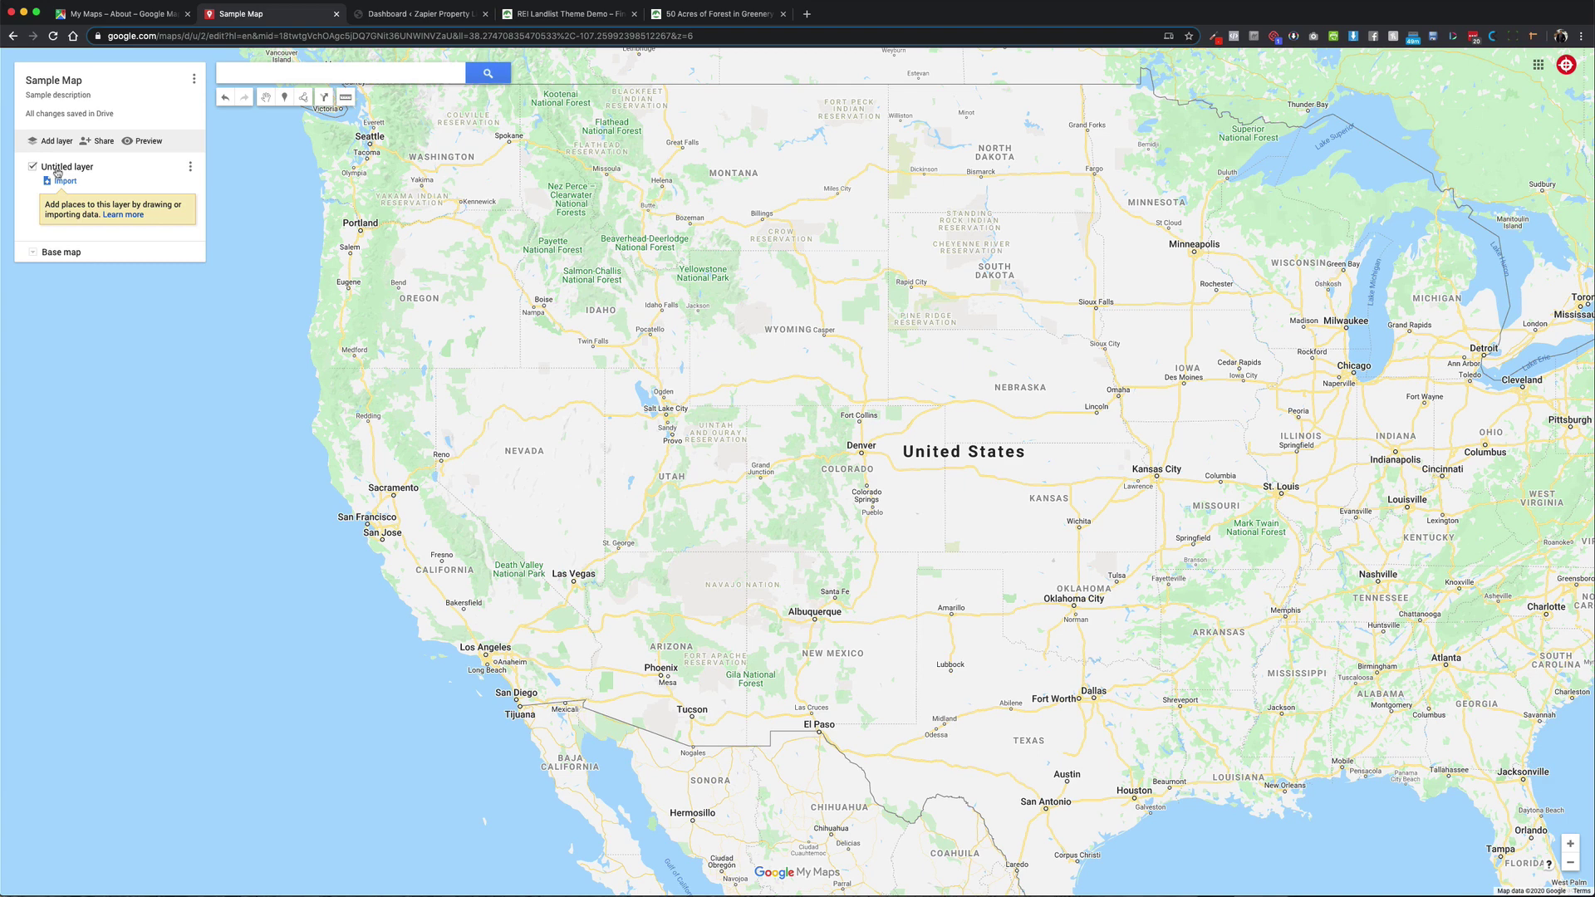
left_click(57, 169)
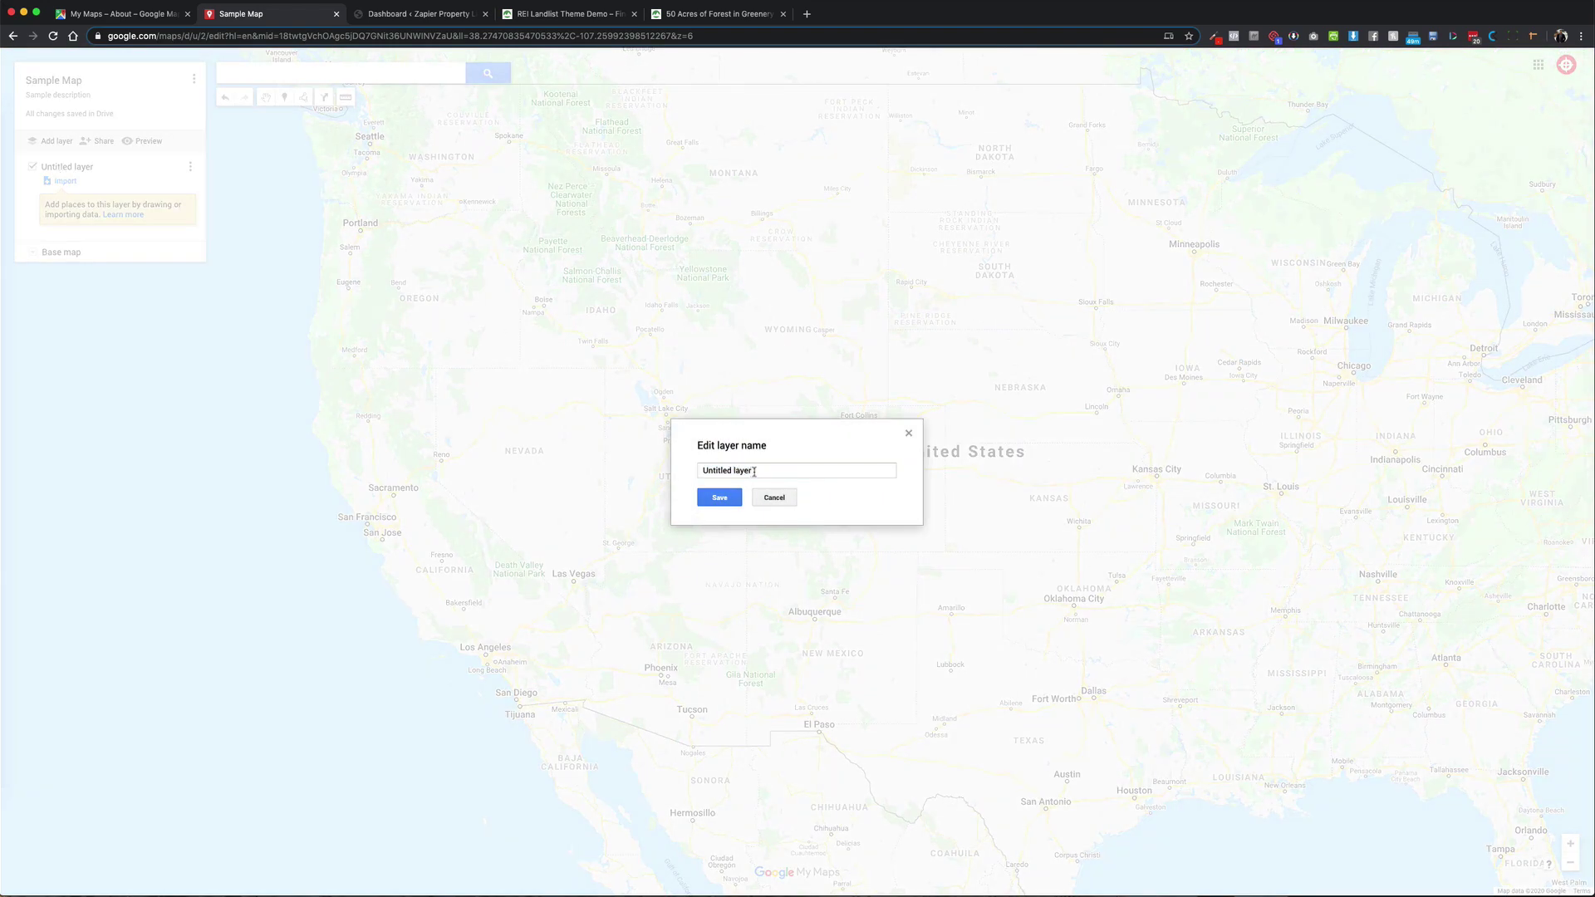
left_click_drag(761, 473, 678, 468)
type("County 1 Group")
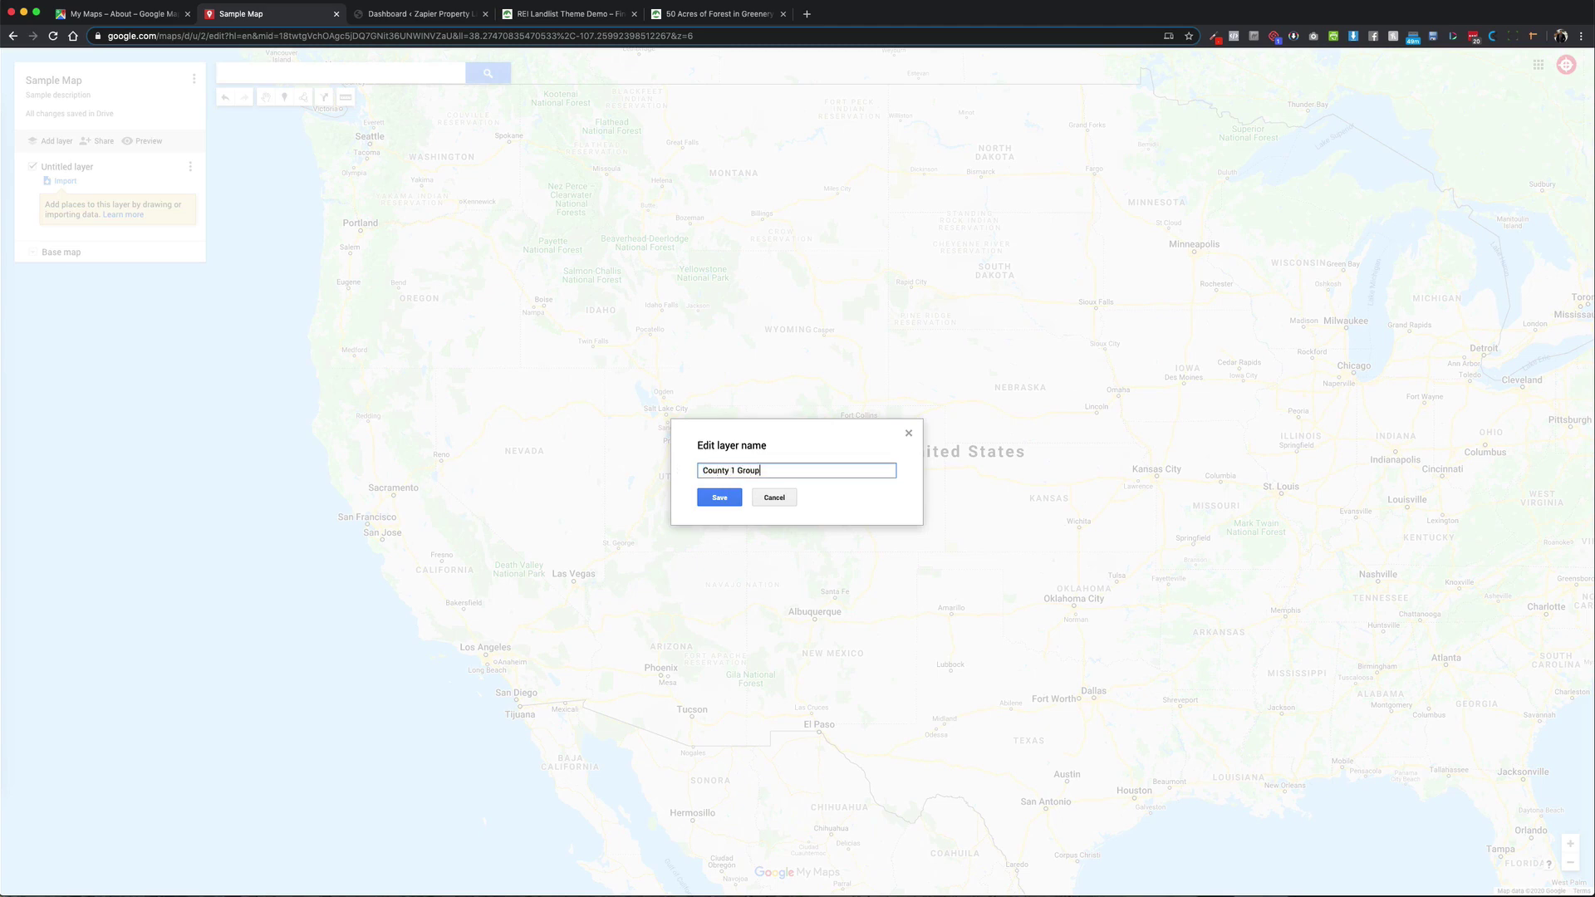
left_click(723, 499)
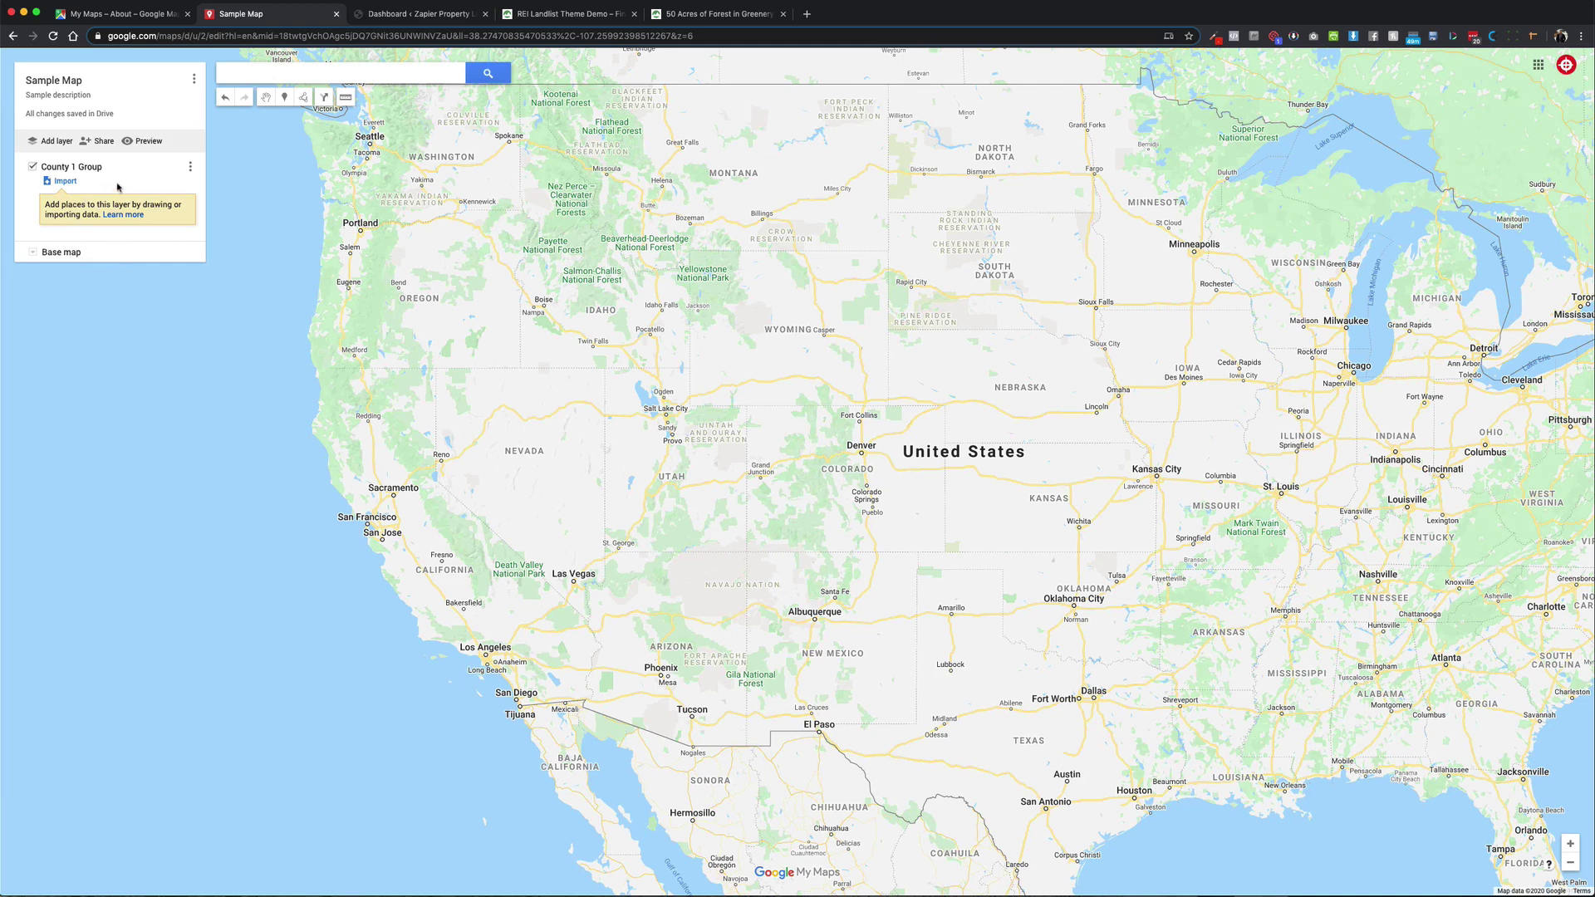
- Add a second layer named 'County 2 Group', leaving County 1 Group as the active layer
left_click(56, 143)
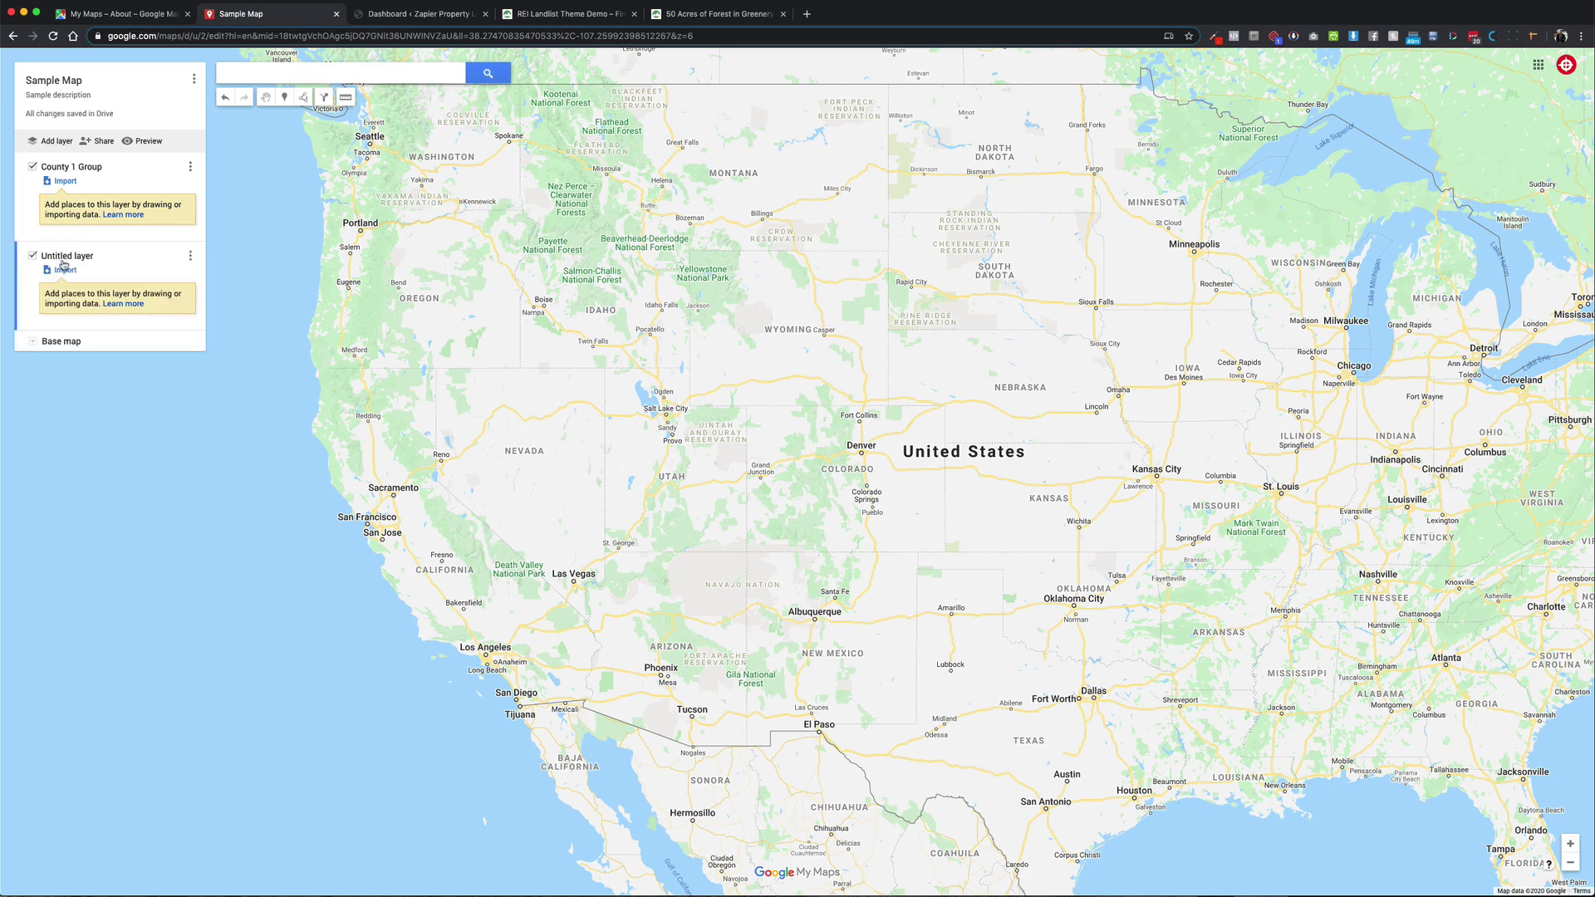
left_click(64, 258)
triple_click(777, 467)
type("County 2 Group")
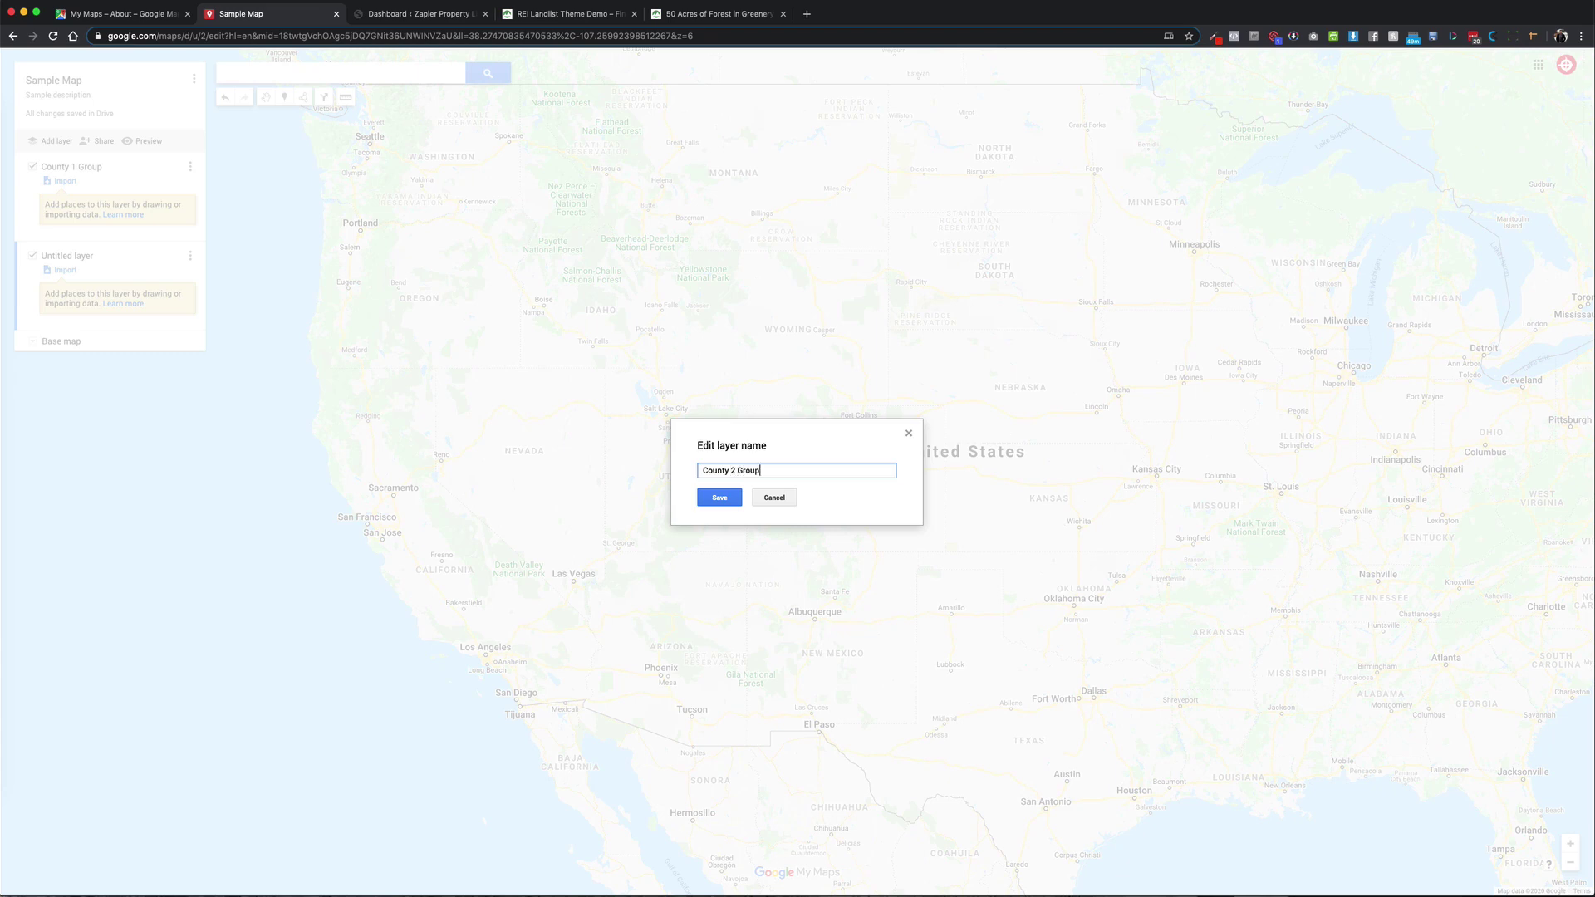
left_click(711, 501)
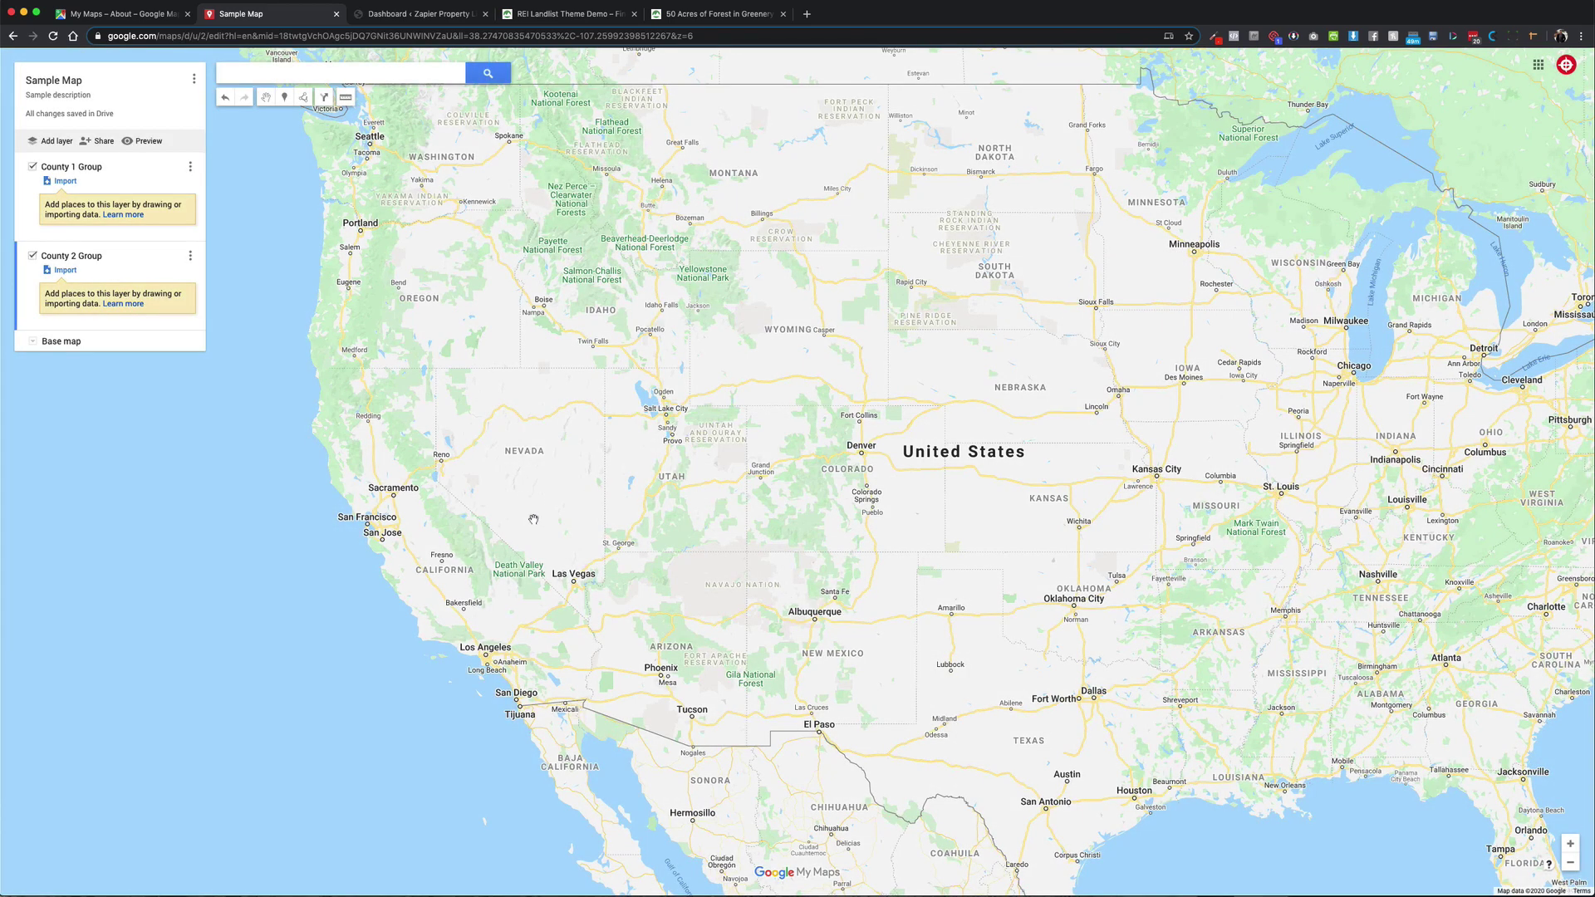
left_click(71, 175)
left_click(157, 268)
left_click(153, 168)
scroll(583, 522, "up", 8)
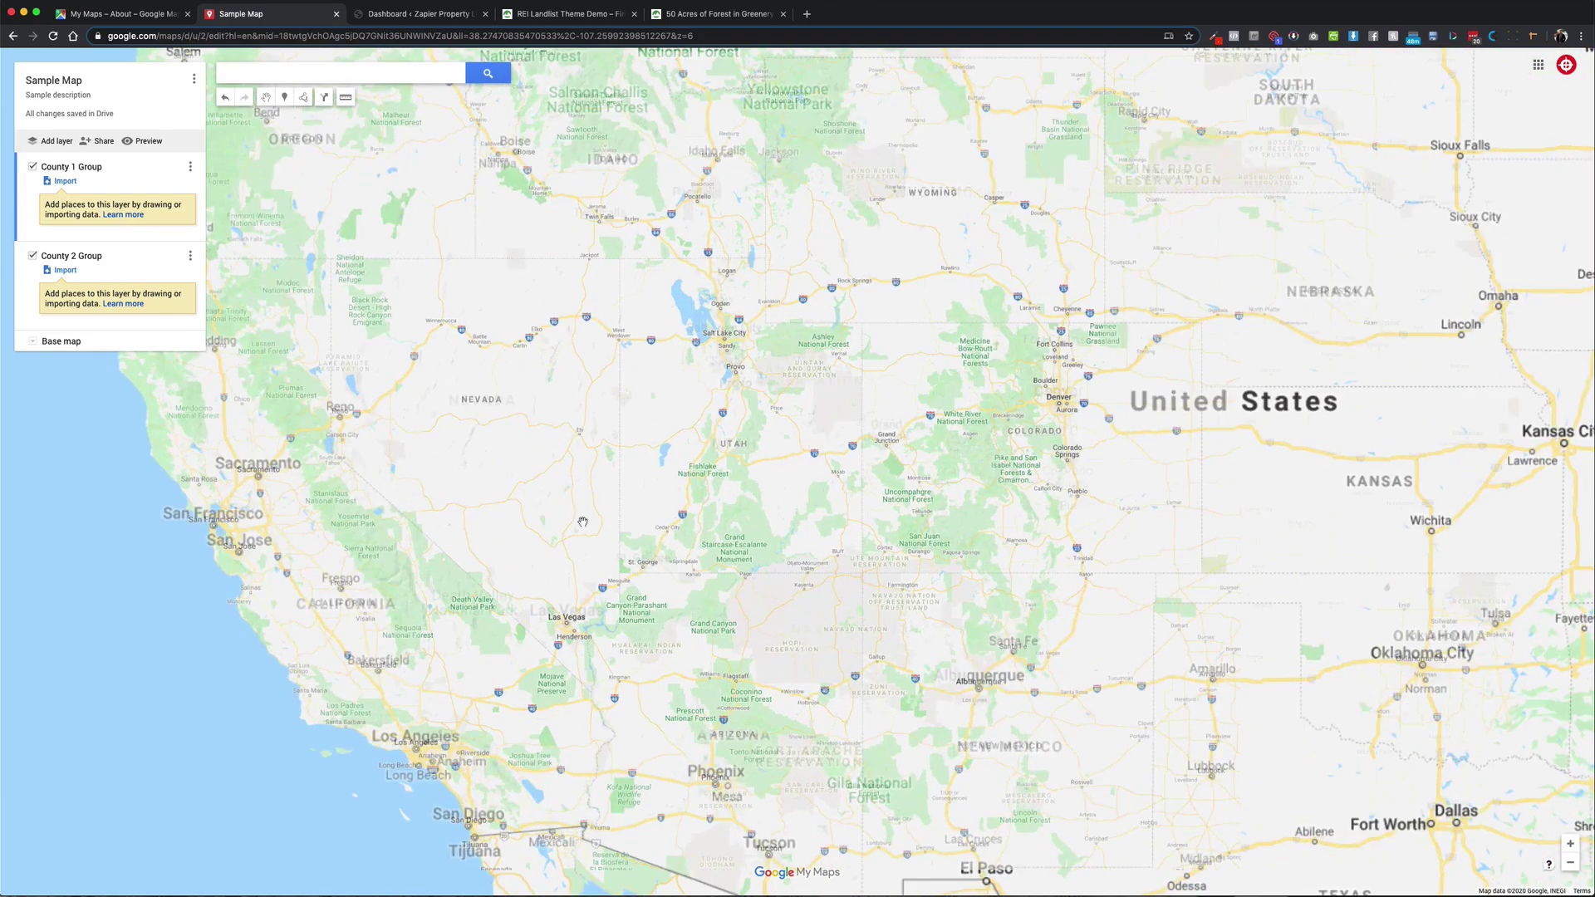
scroll(680, 476, "up", 6)
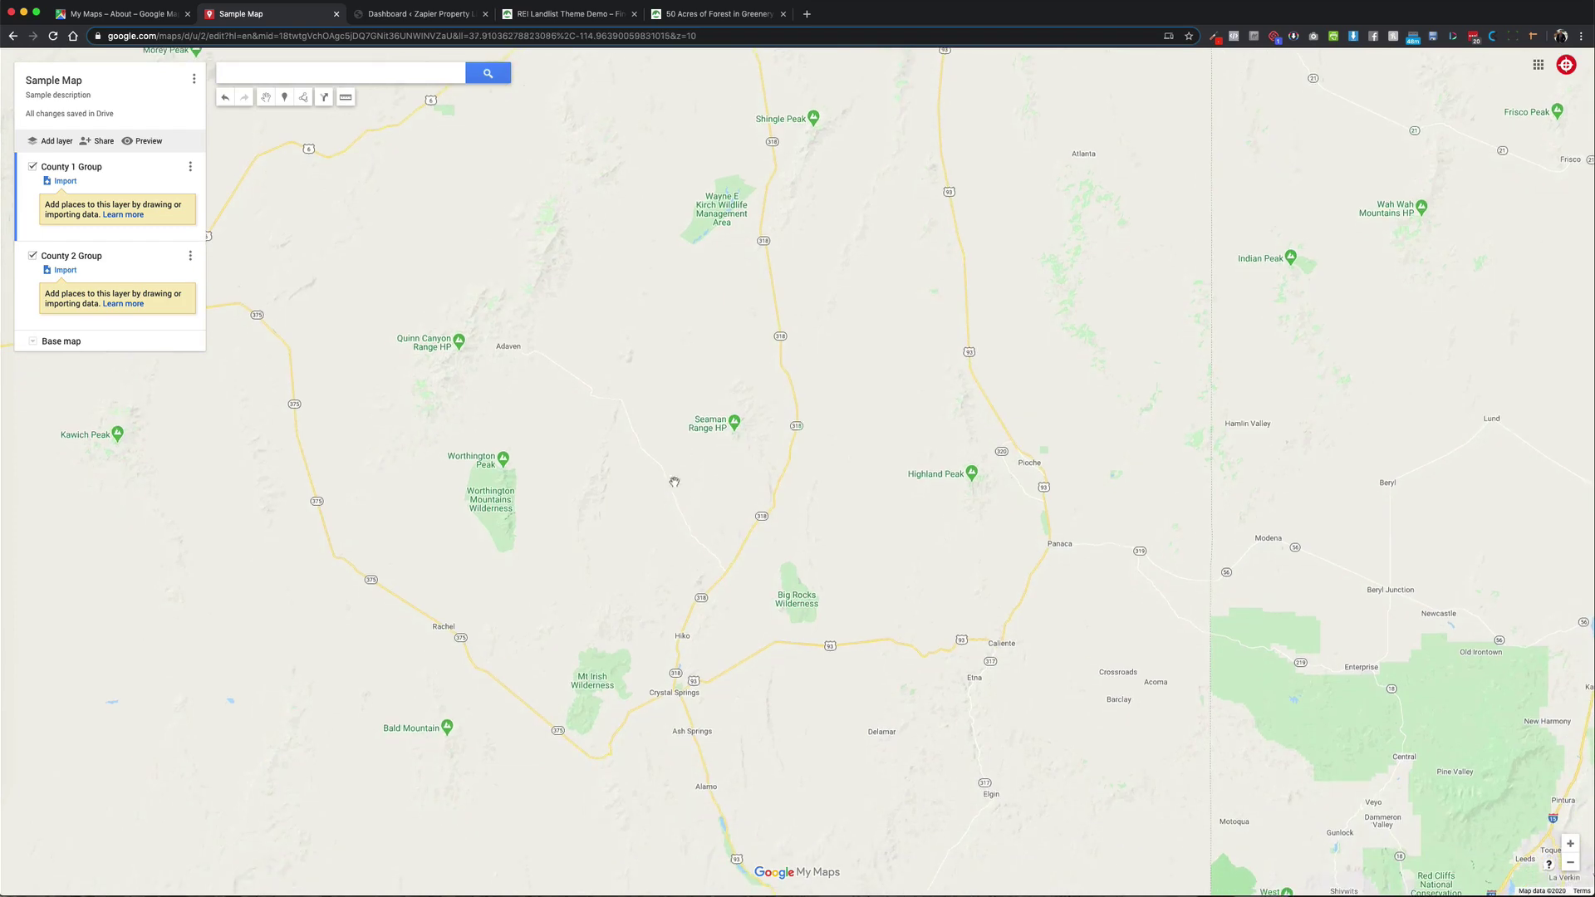
scroll(719, 459, "up", 6)
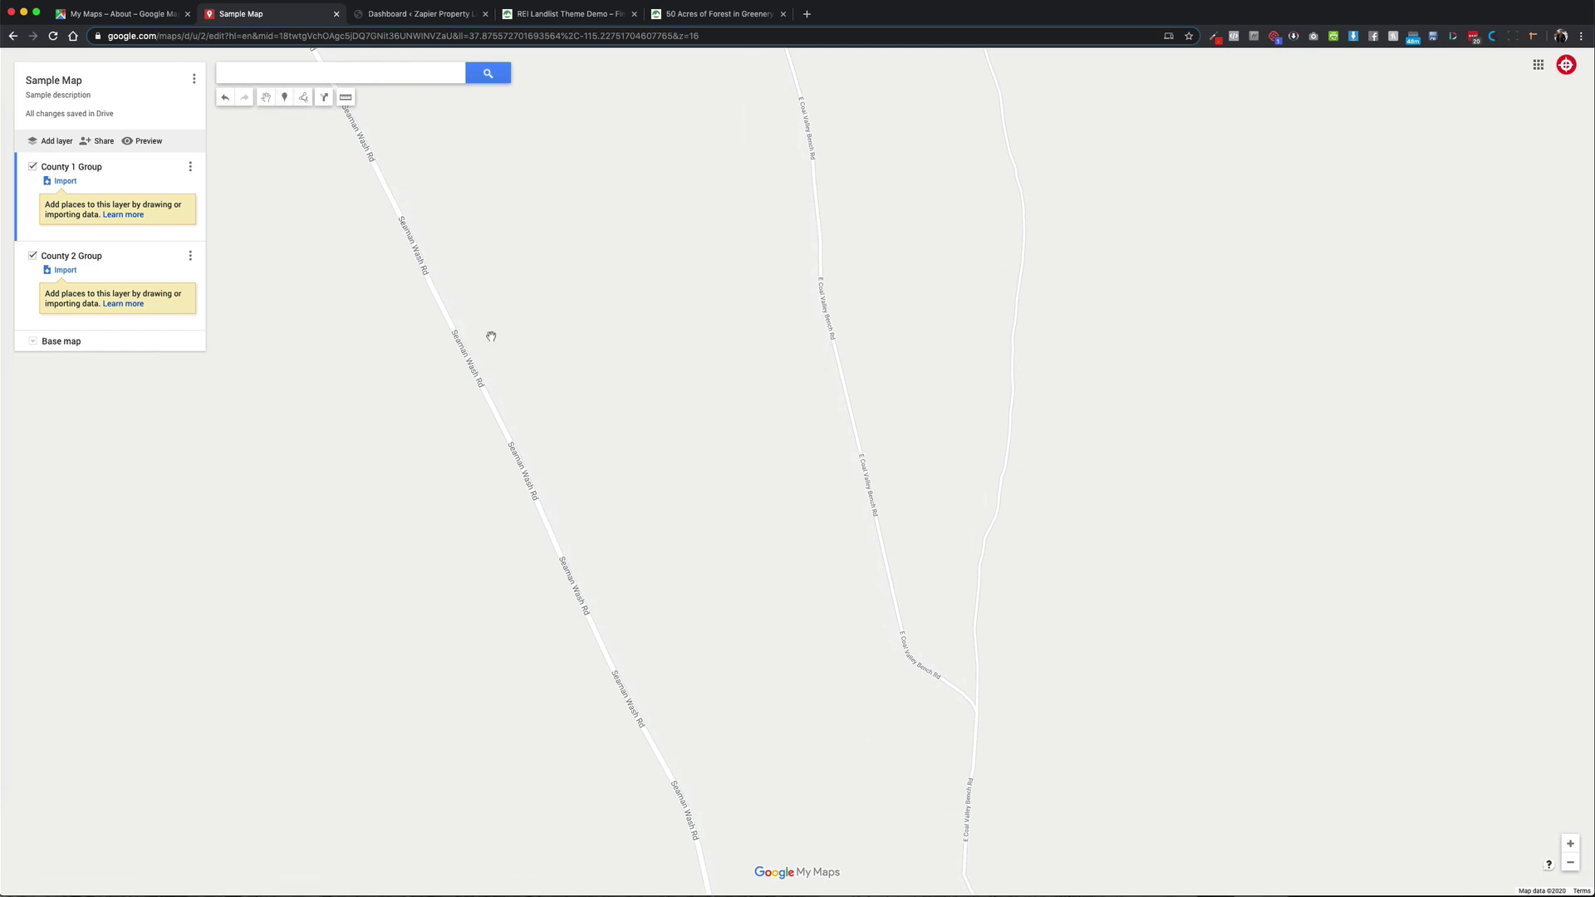
left_click(285, 97)
left_click(492, 362)
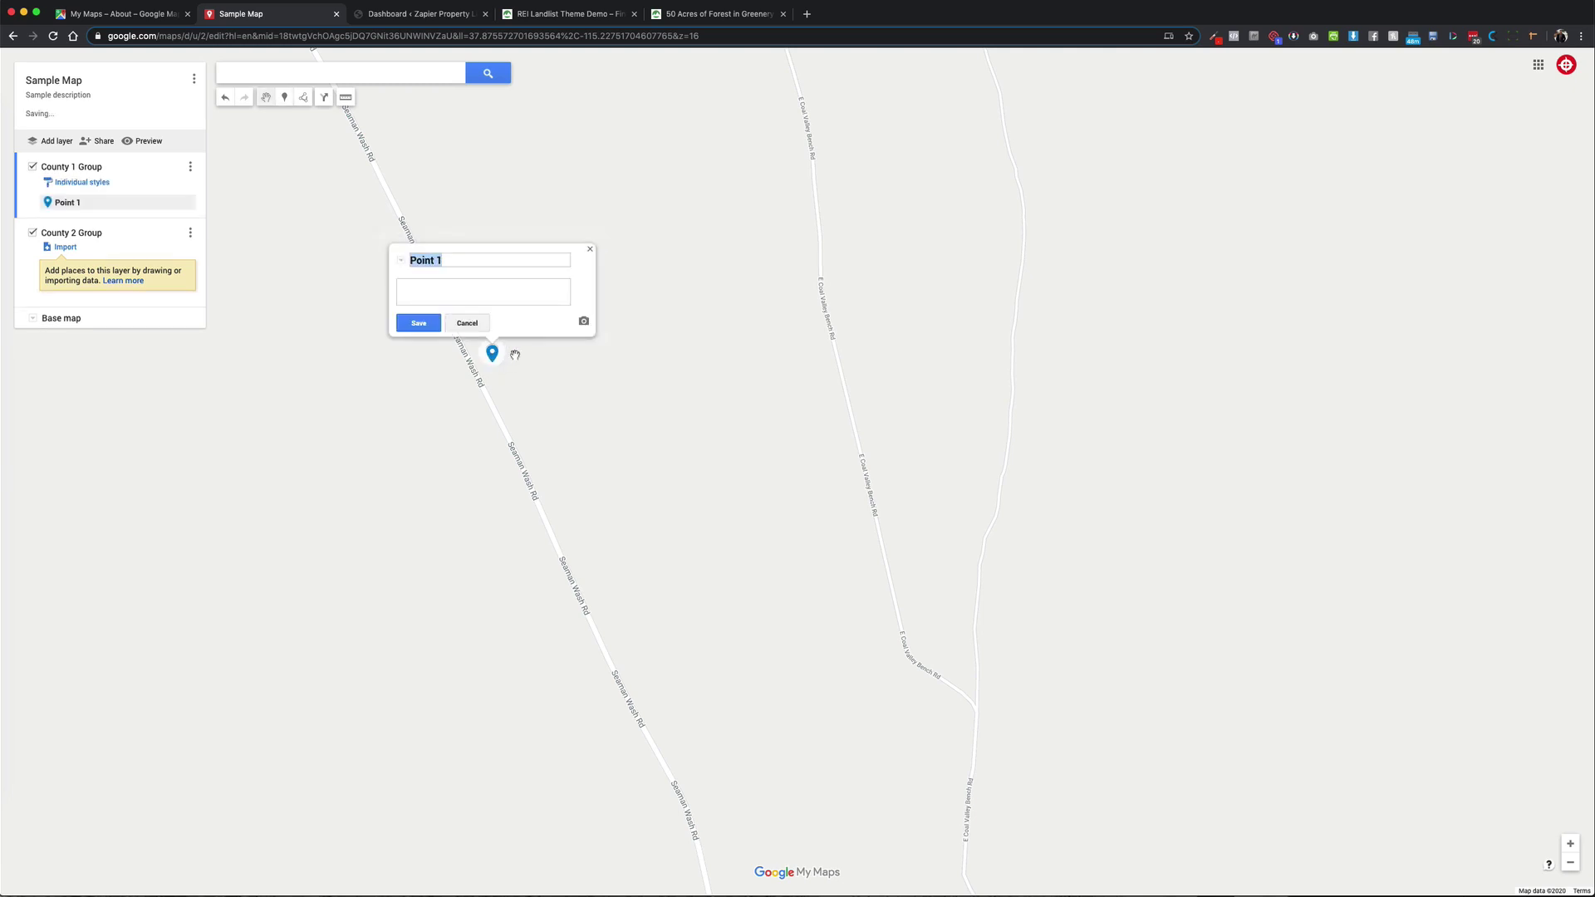
type("Property")
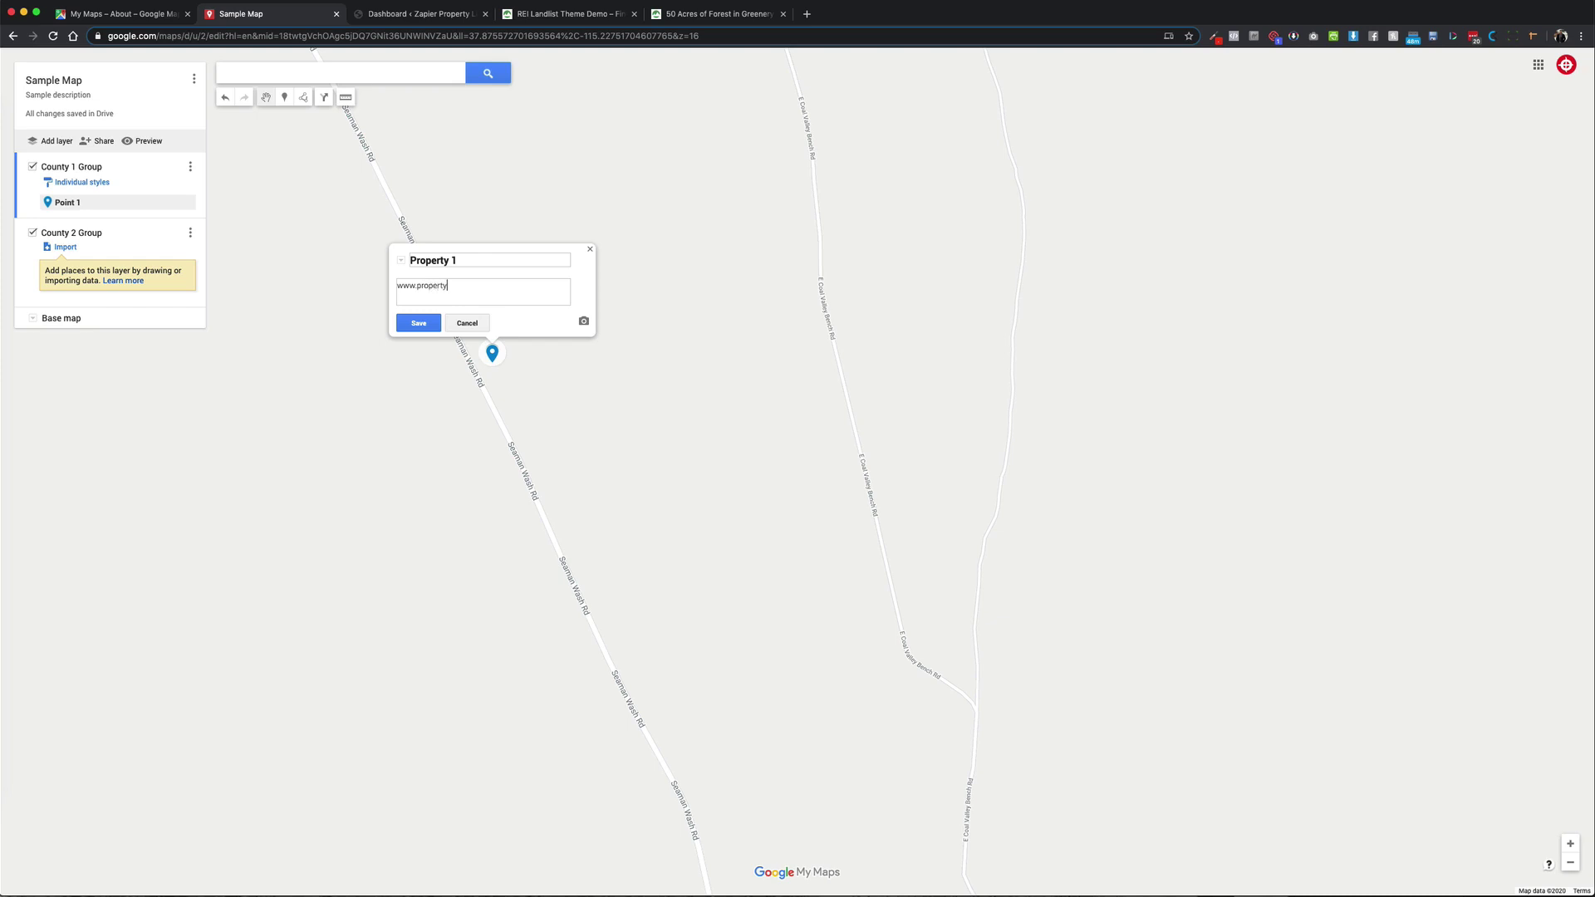
left_click(415, 327)
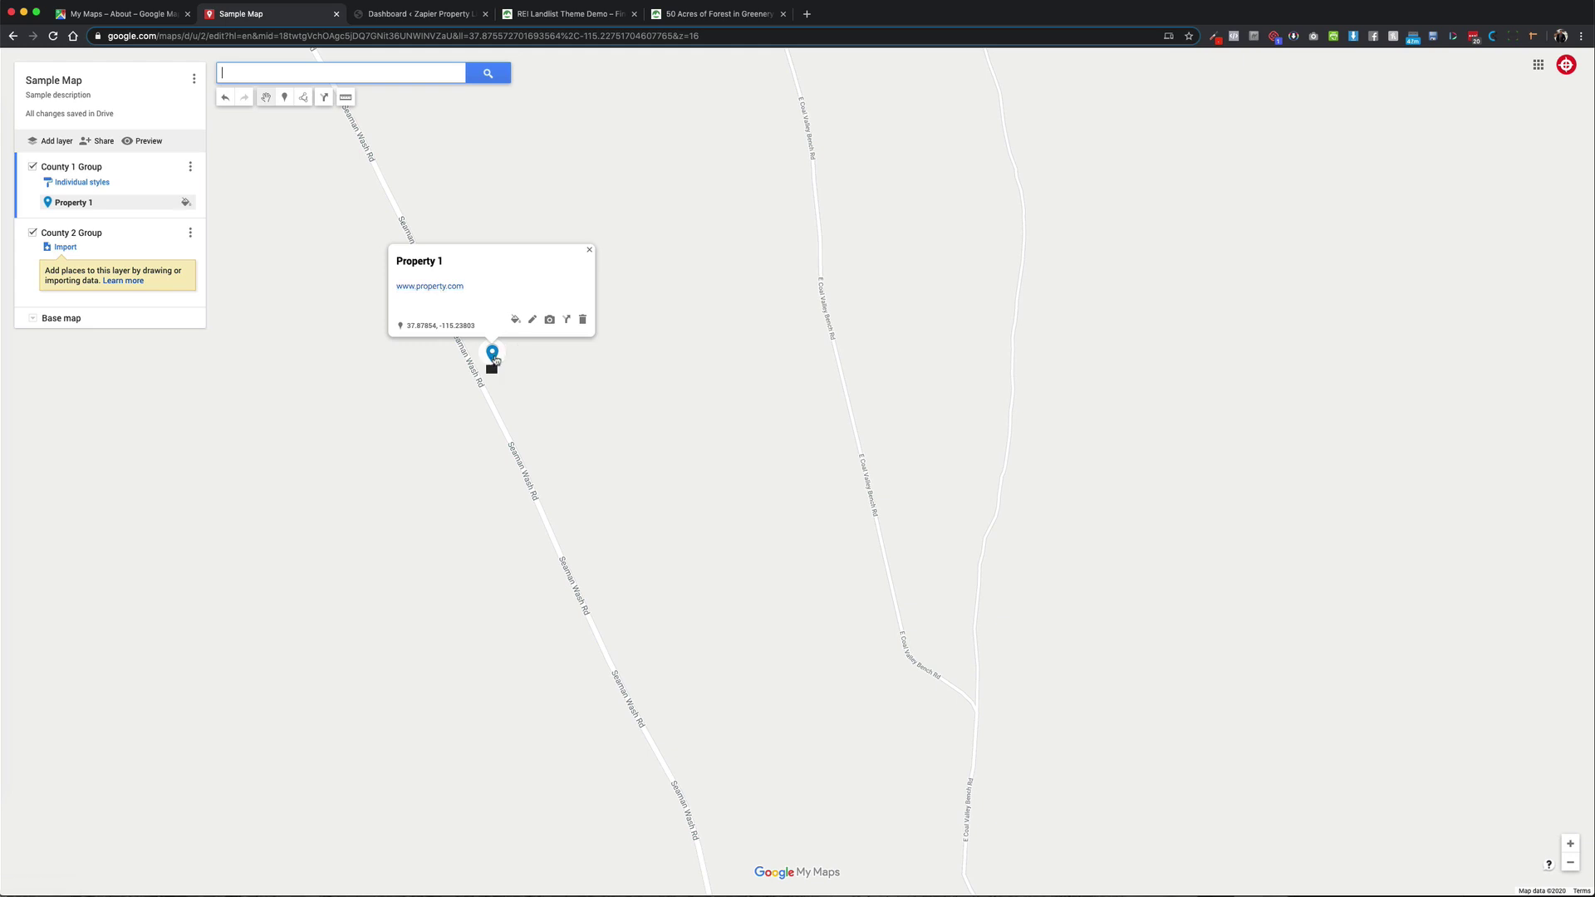
scroll(496, 360, "up", 2)
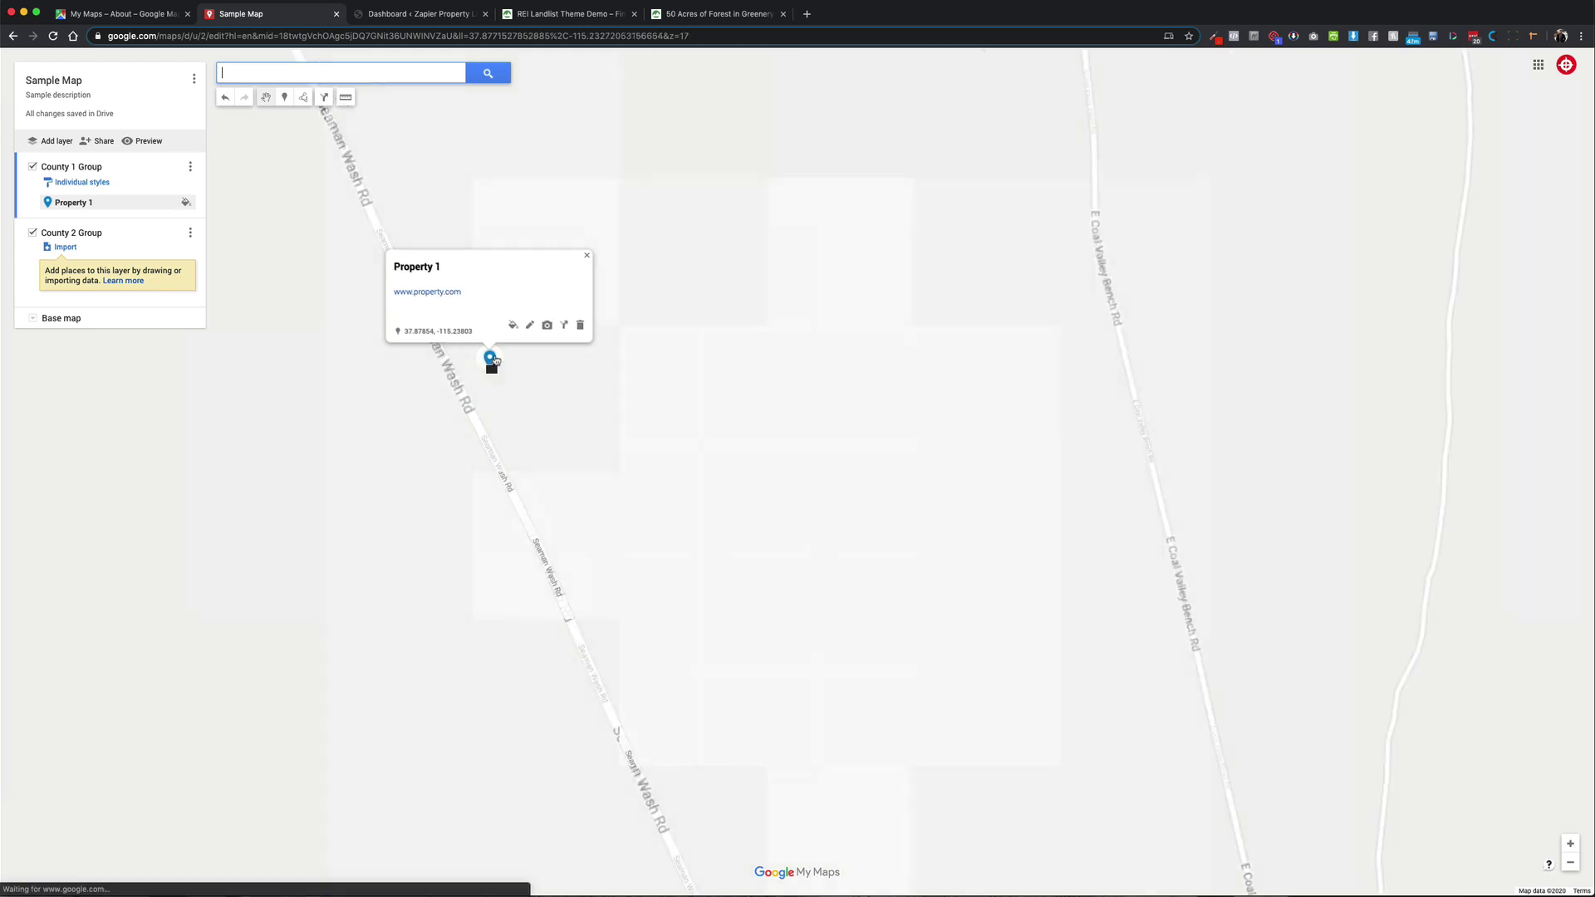
- Draw a four-cornered parcel polygon around the Property 1 marker along the road
left_click(532, 411)
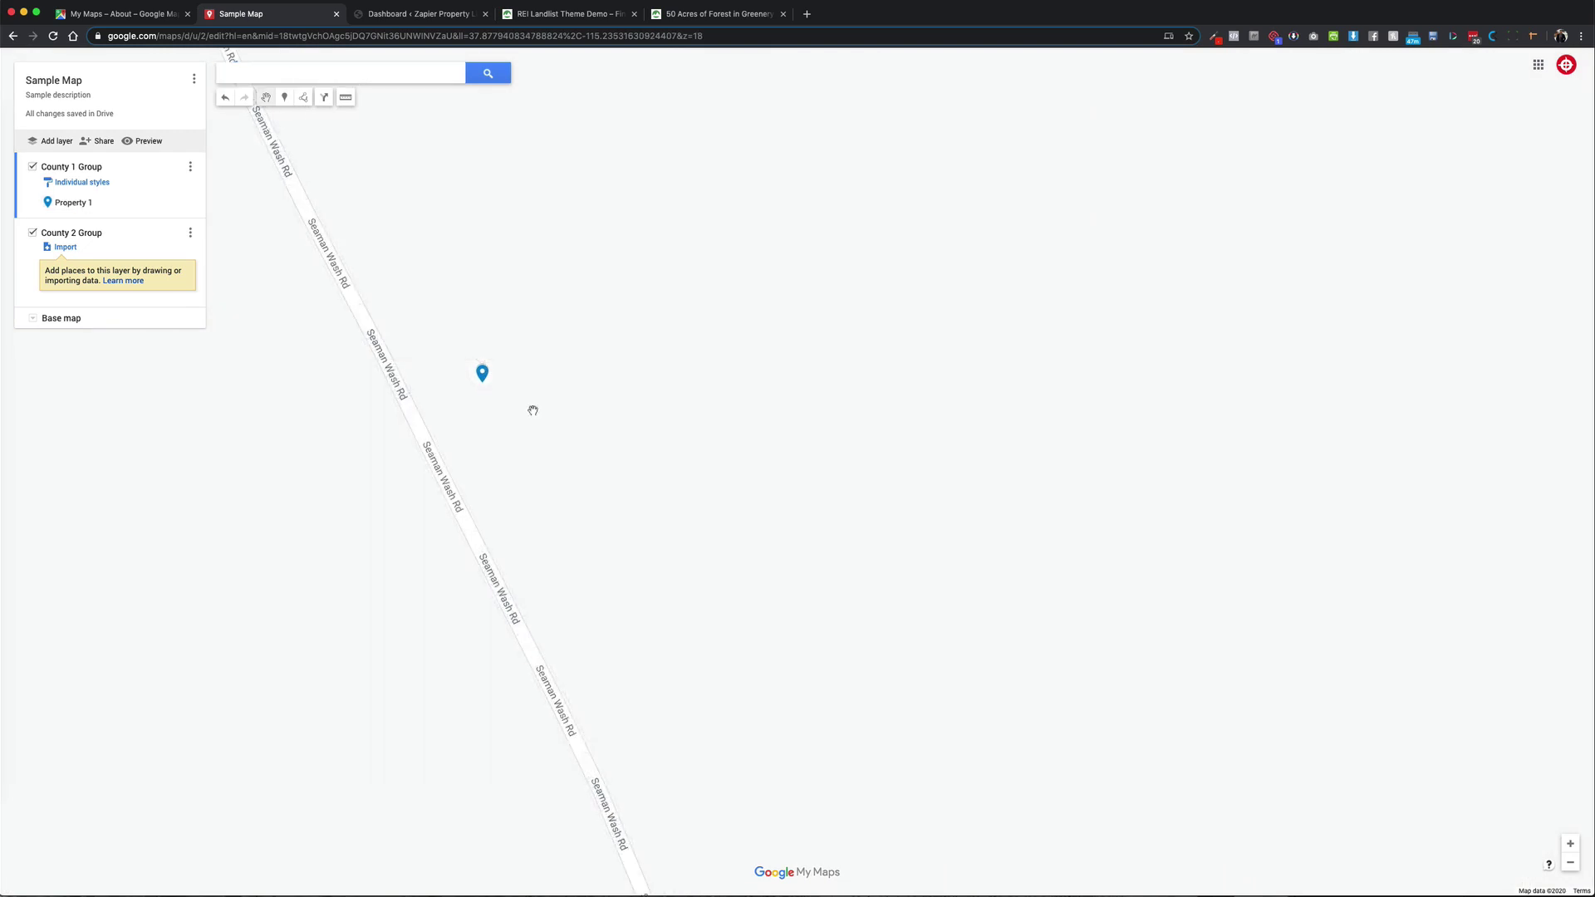
left_click(304, 99)
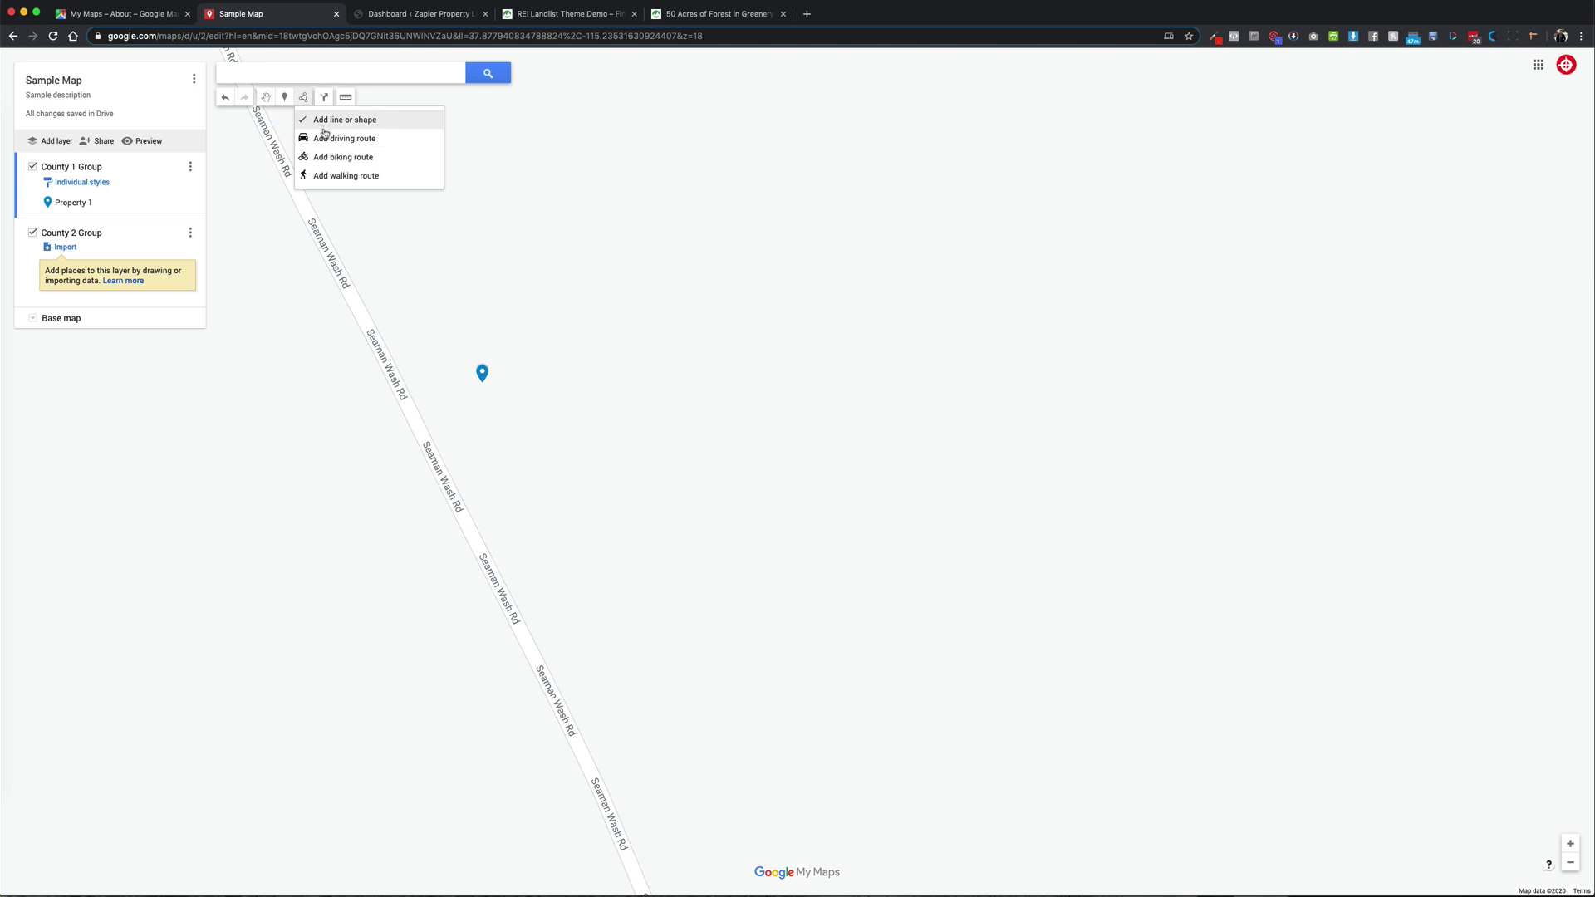
left_click(328, 122)
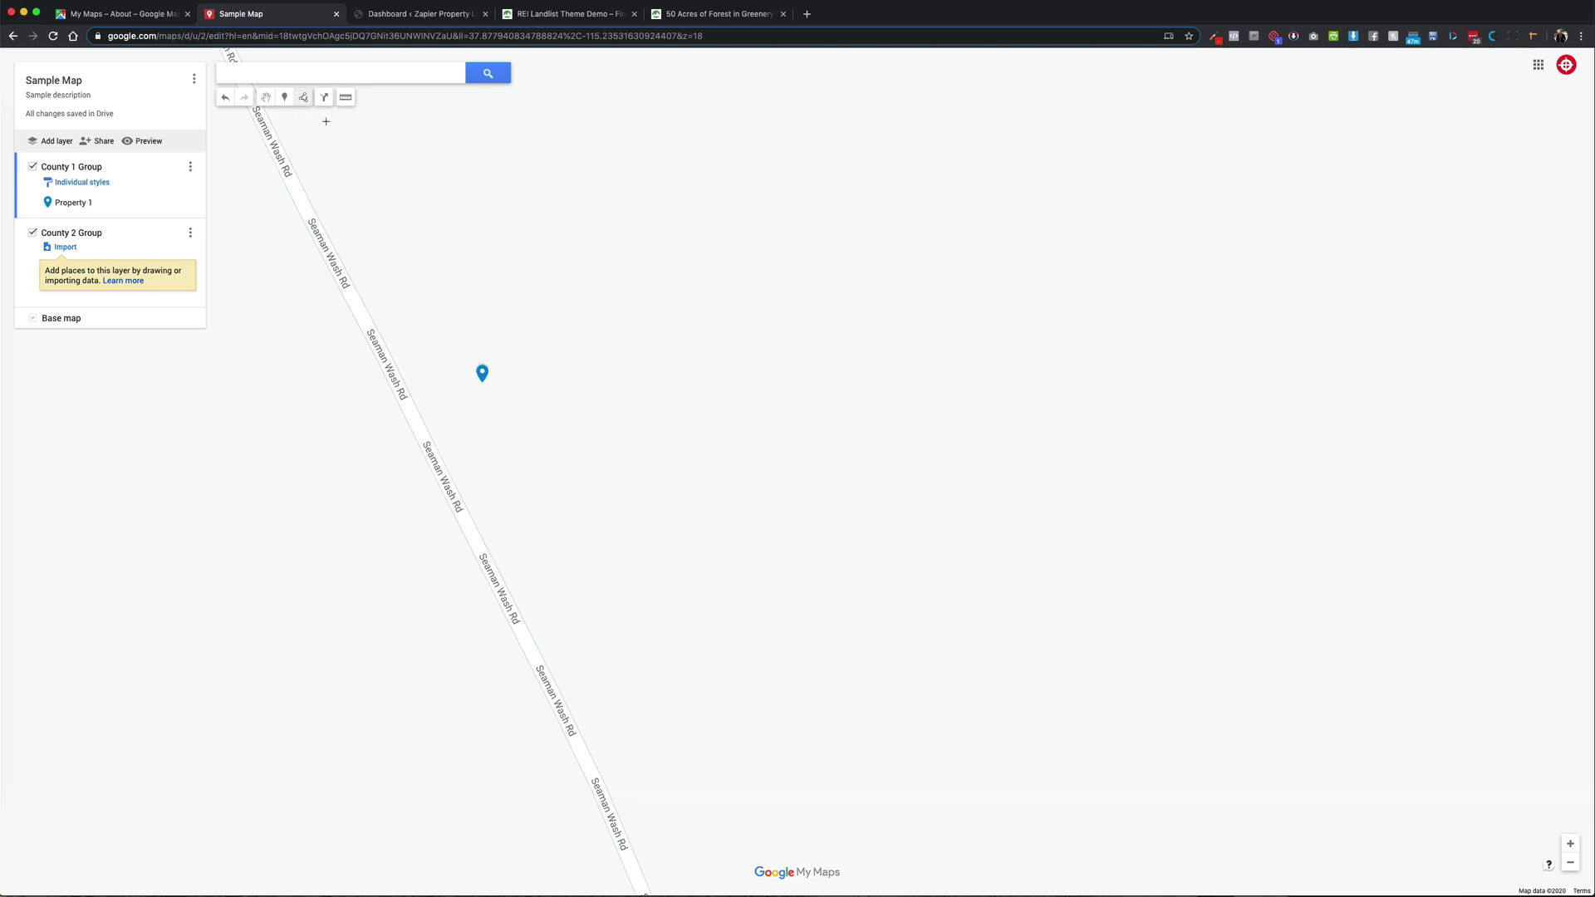
left_click(405, 371)
left_click(650, 239)
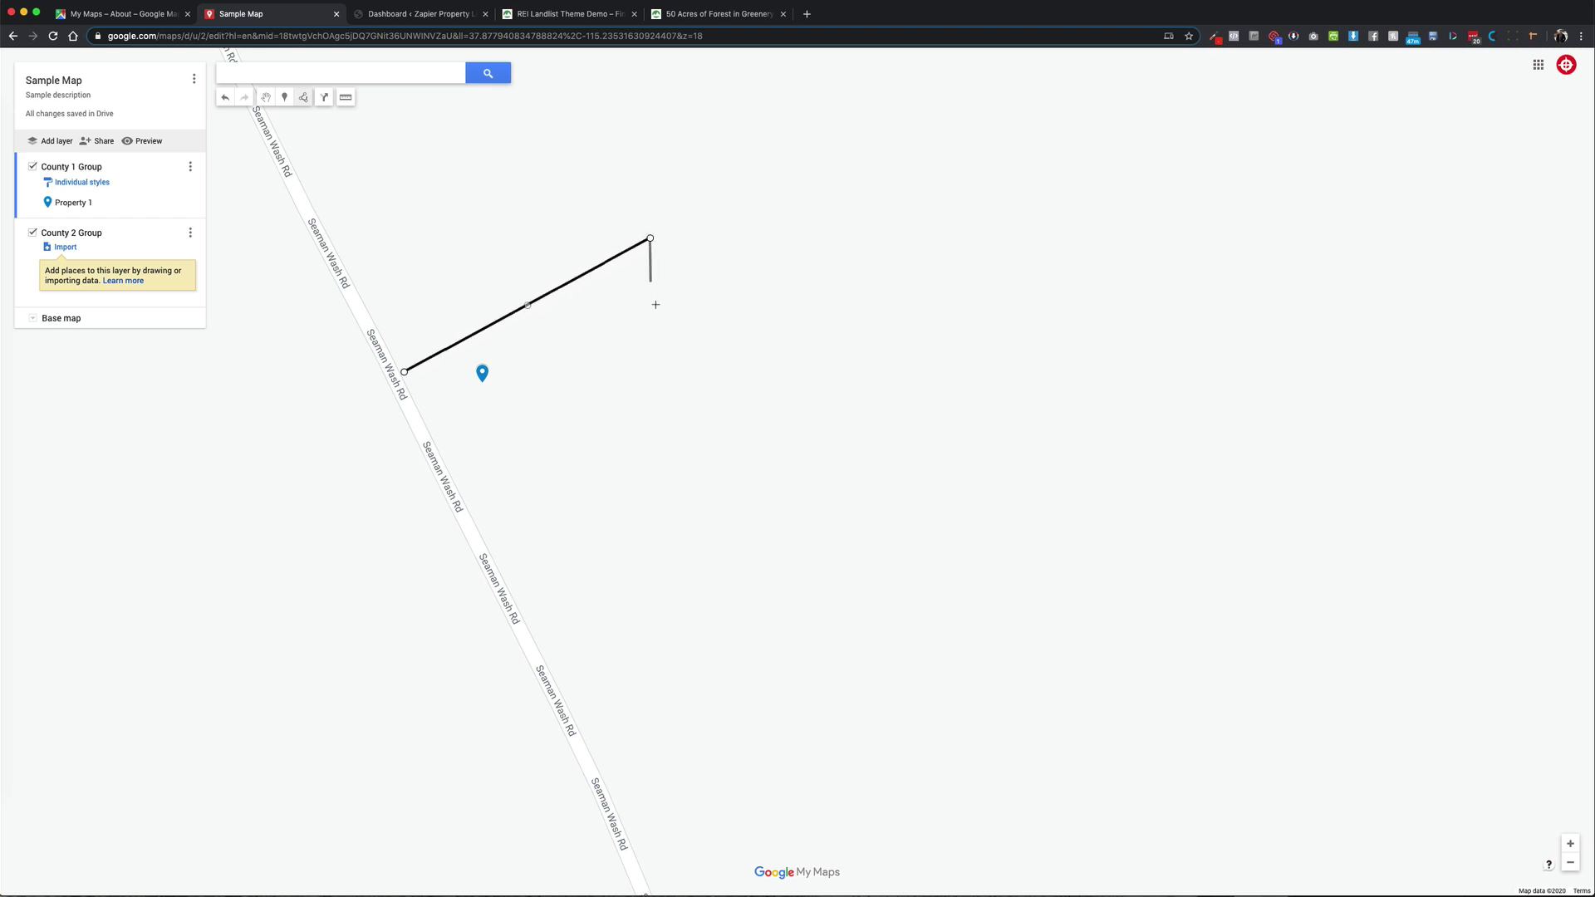
left_click(729, 371)
left_click(462, 495)
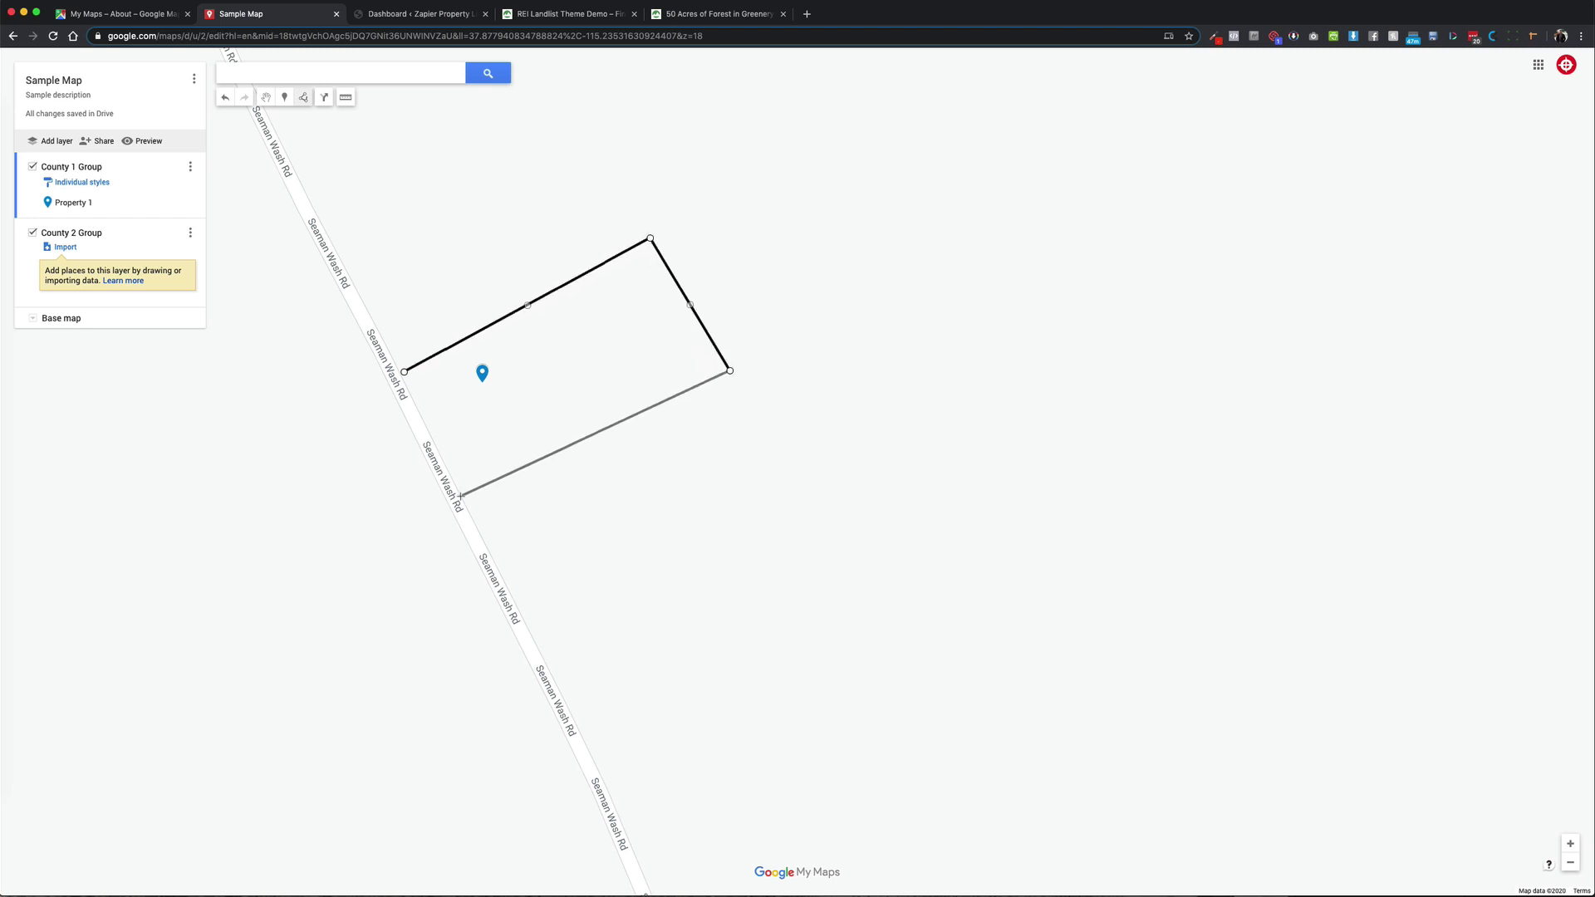
left_click(403, 371)
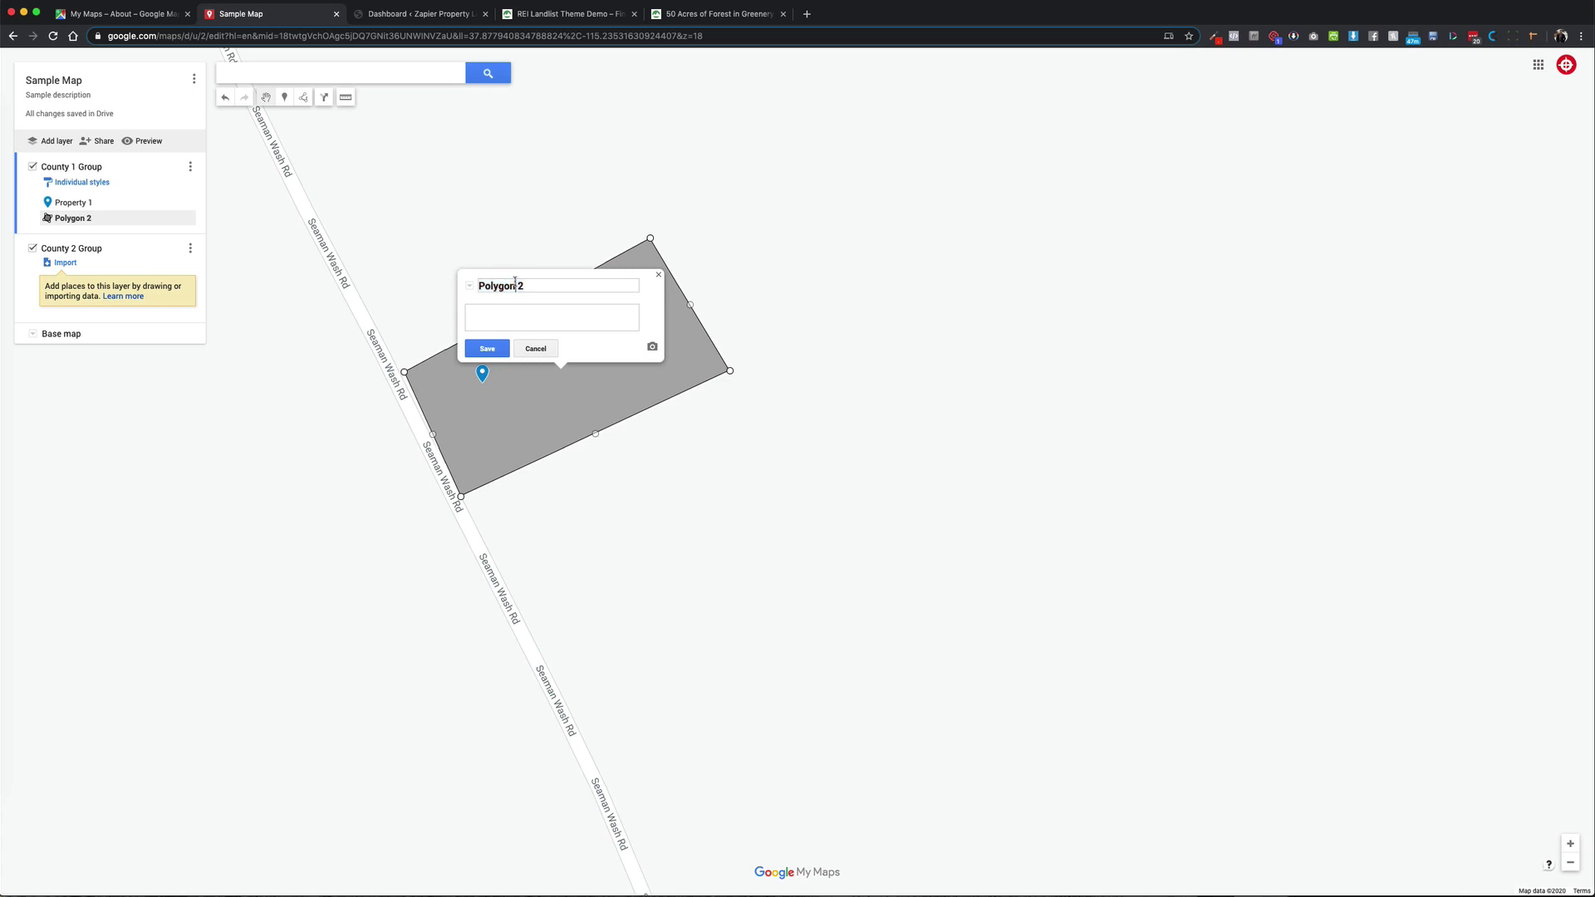
- Name the shape 'Property 1 Parcel Outline' and save it
type("Porp")
type("perty ")
type("1 Parcel outlin")
left_click(564, 286)
key("BackSpace")
type("O")
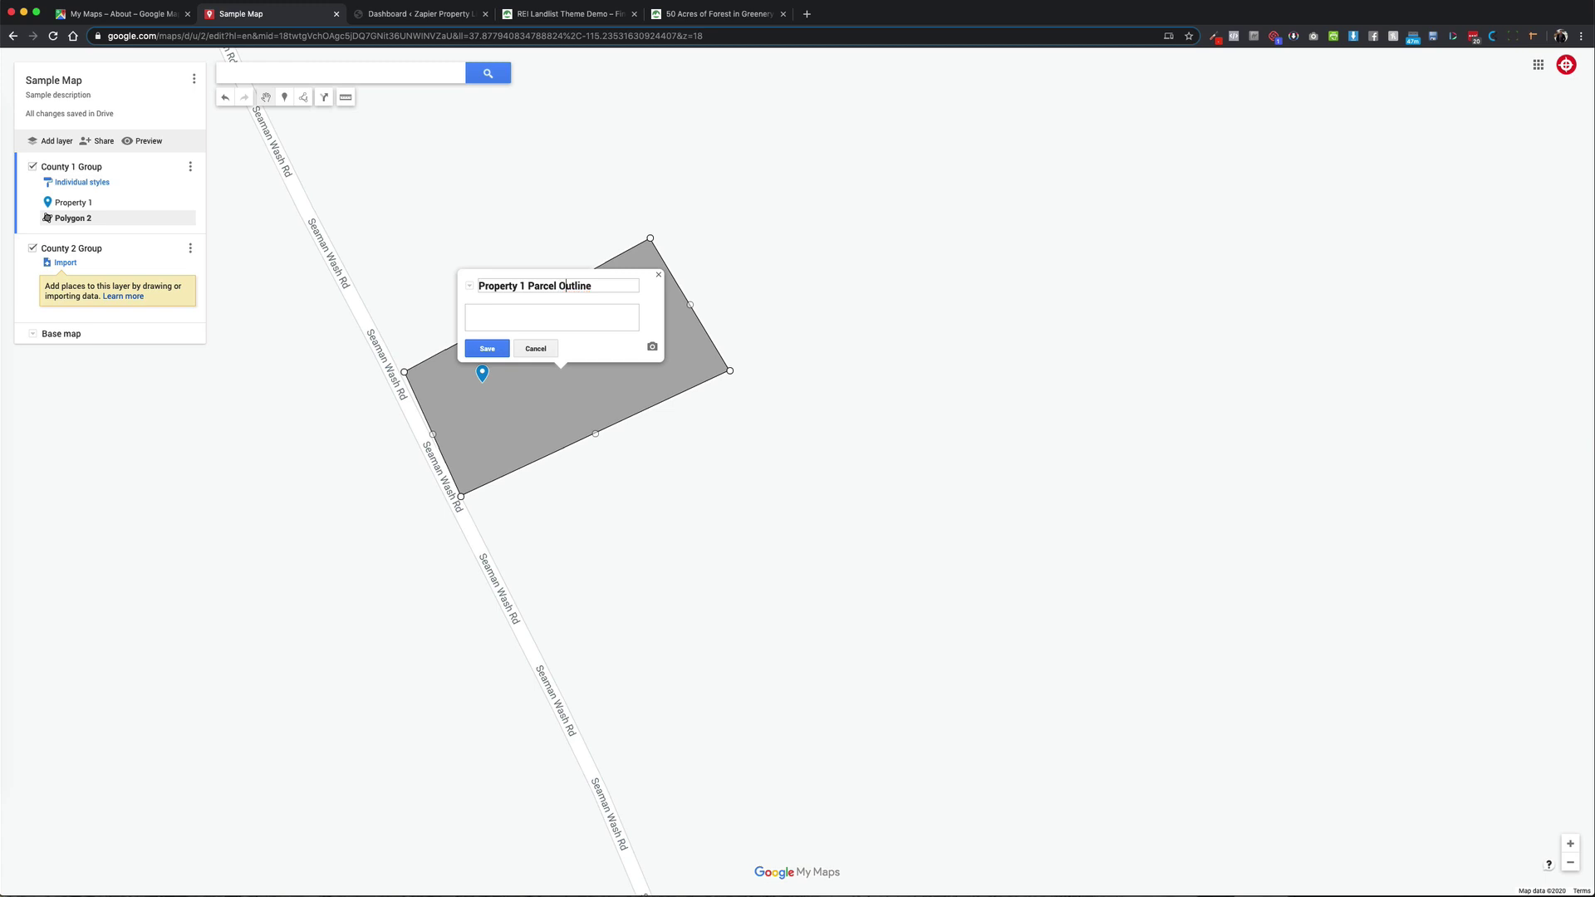
left_click(497, 348)
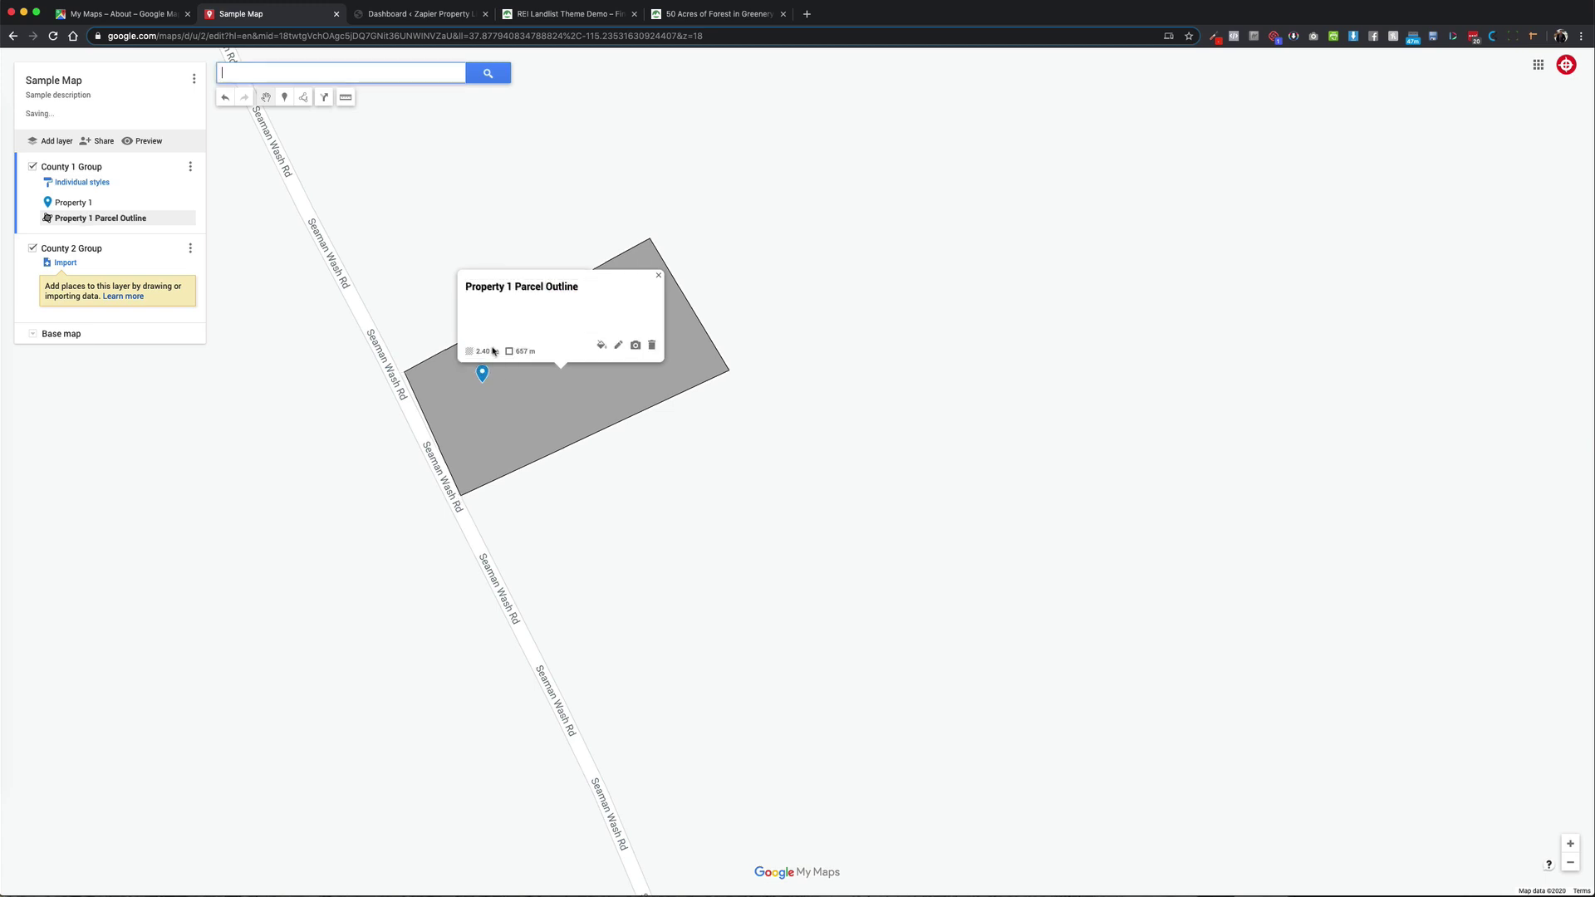
left_click(659, 276)
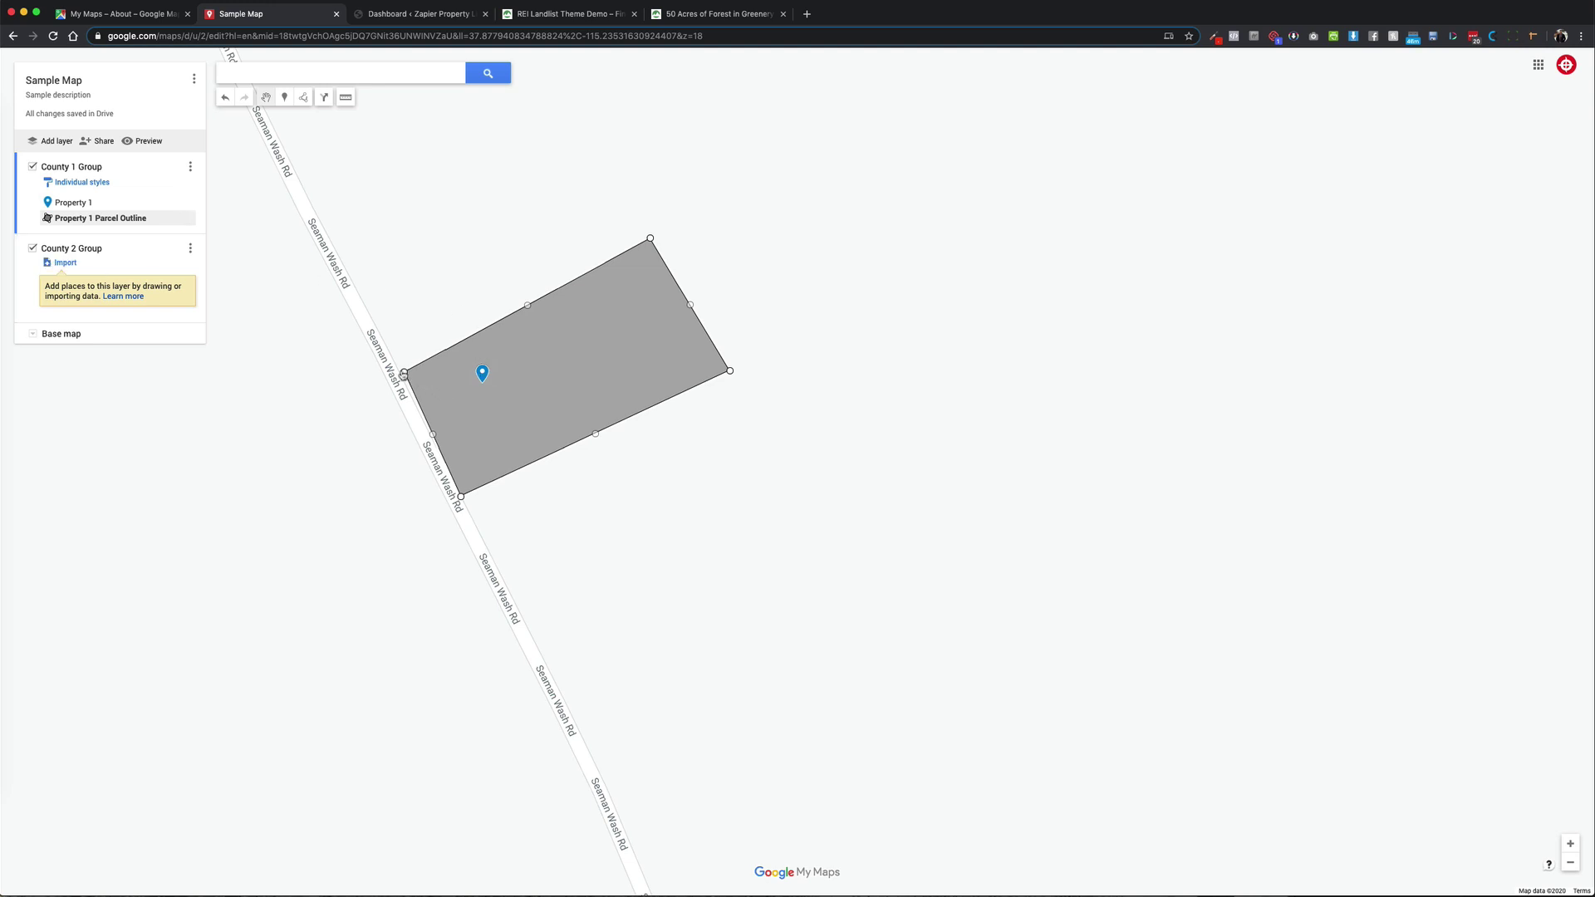
left_click(400, 377)
- Nudge the parcel outline's right corner slightly inward and recentre the map on the parcel
left_click_drag(729, 372, 724, 377)
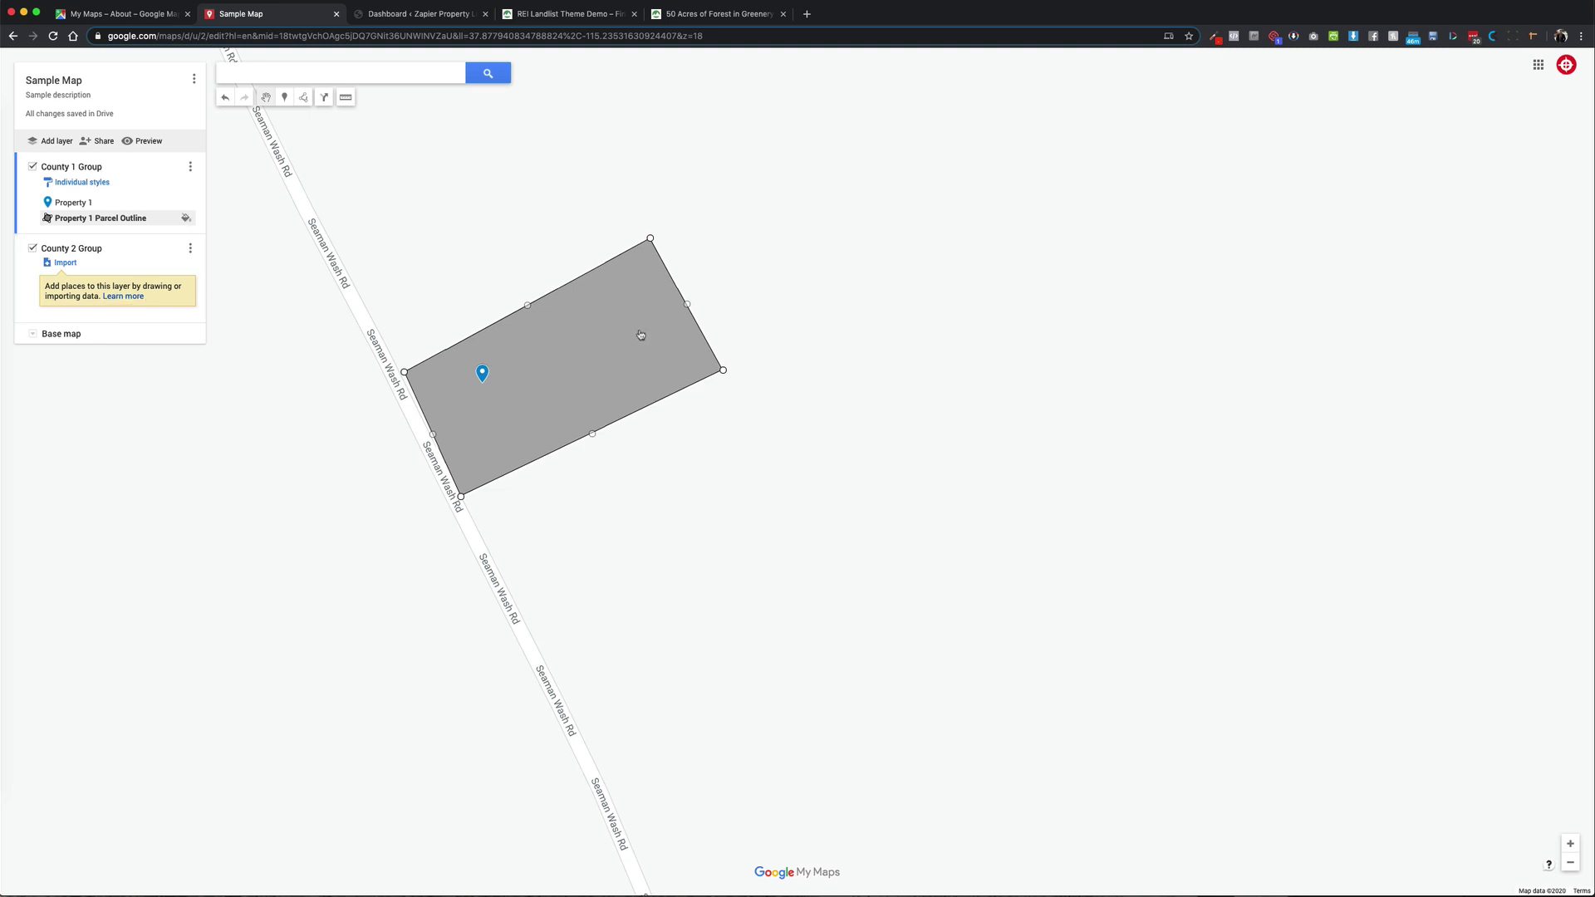
left_click_drag(481, 369, 549, 378)
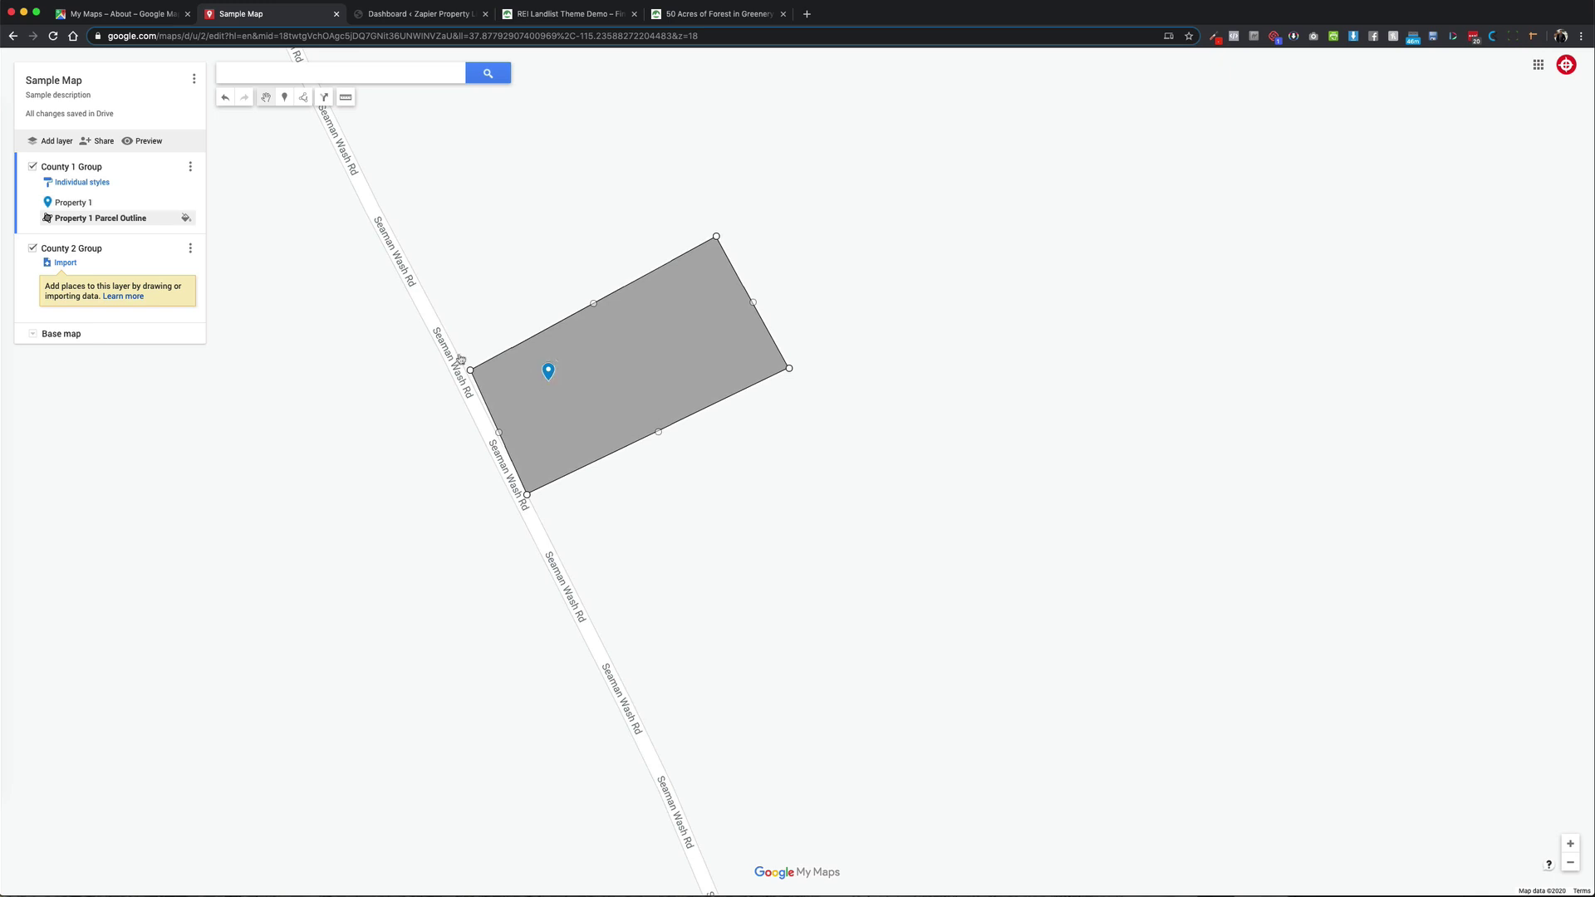
left_click(548, 372)
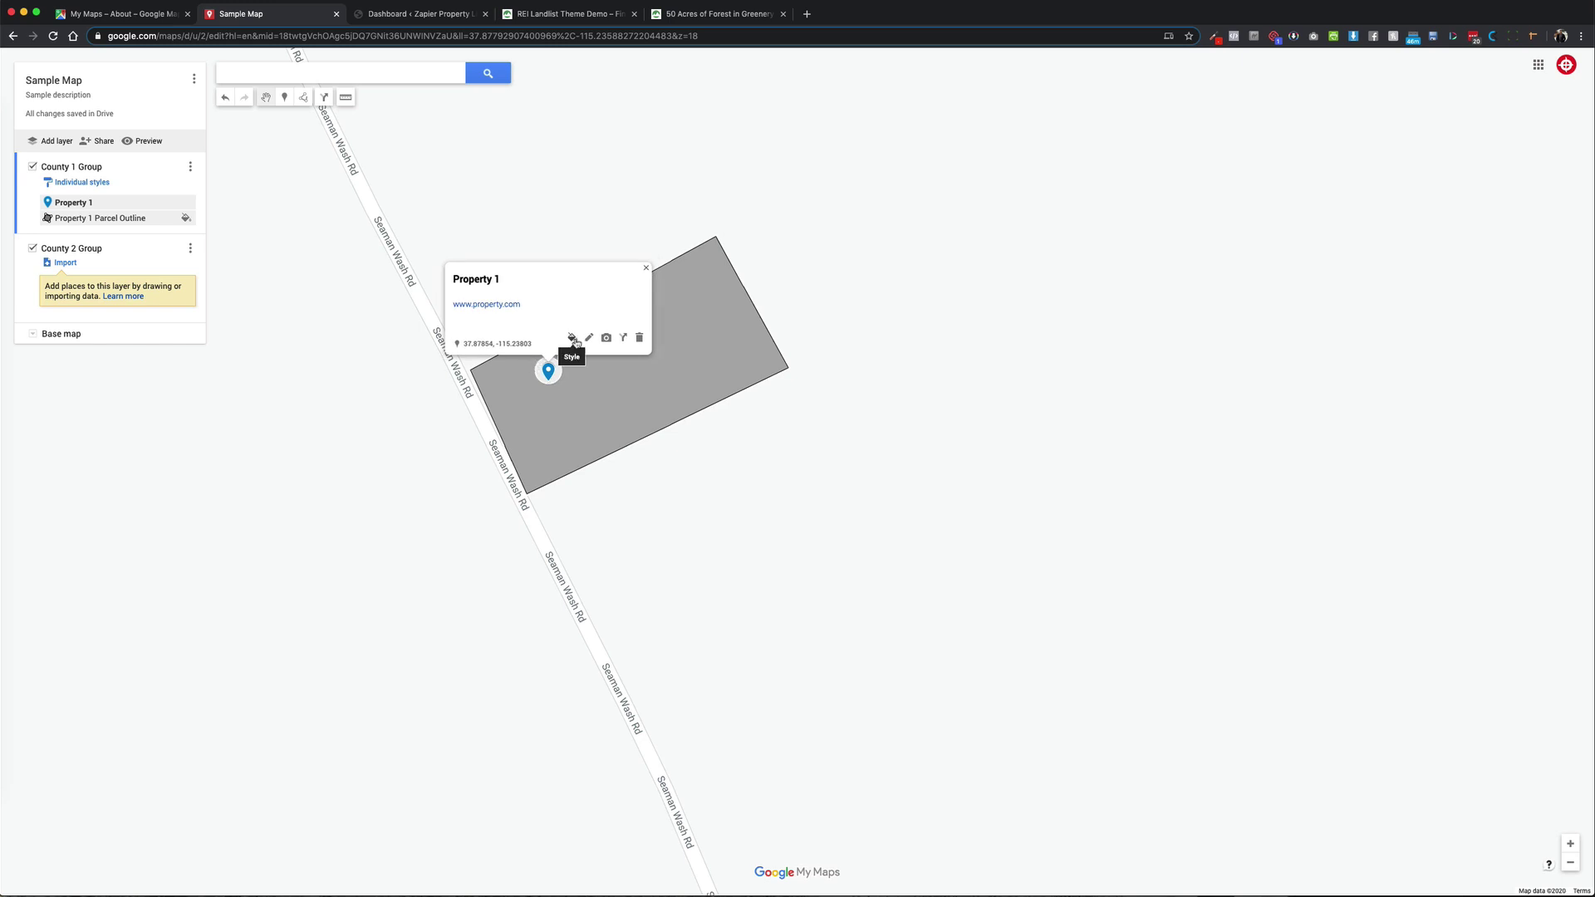
- Make the Property 1 marker purple, keeping its standard pin icon
left_click(572, 339)
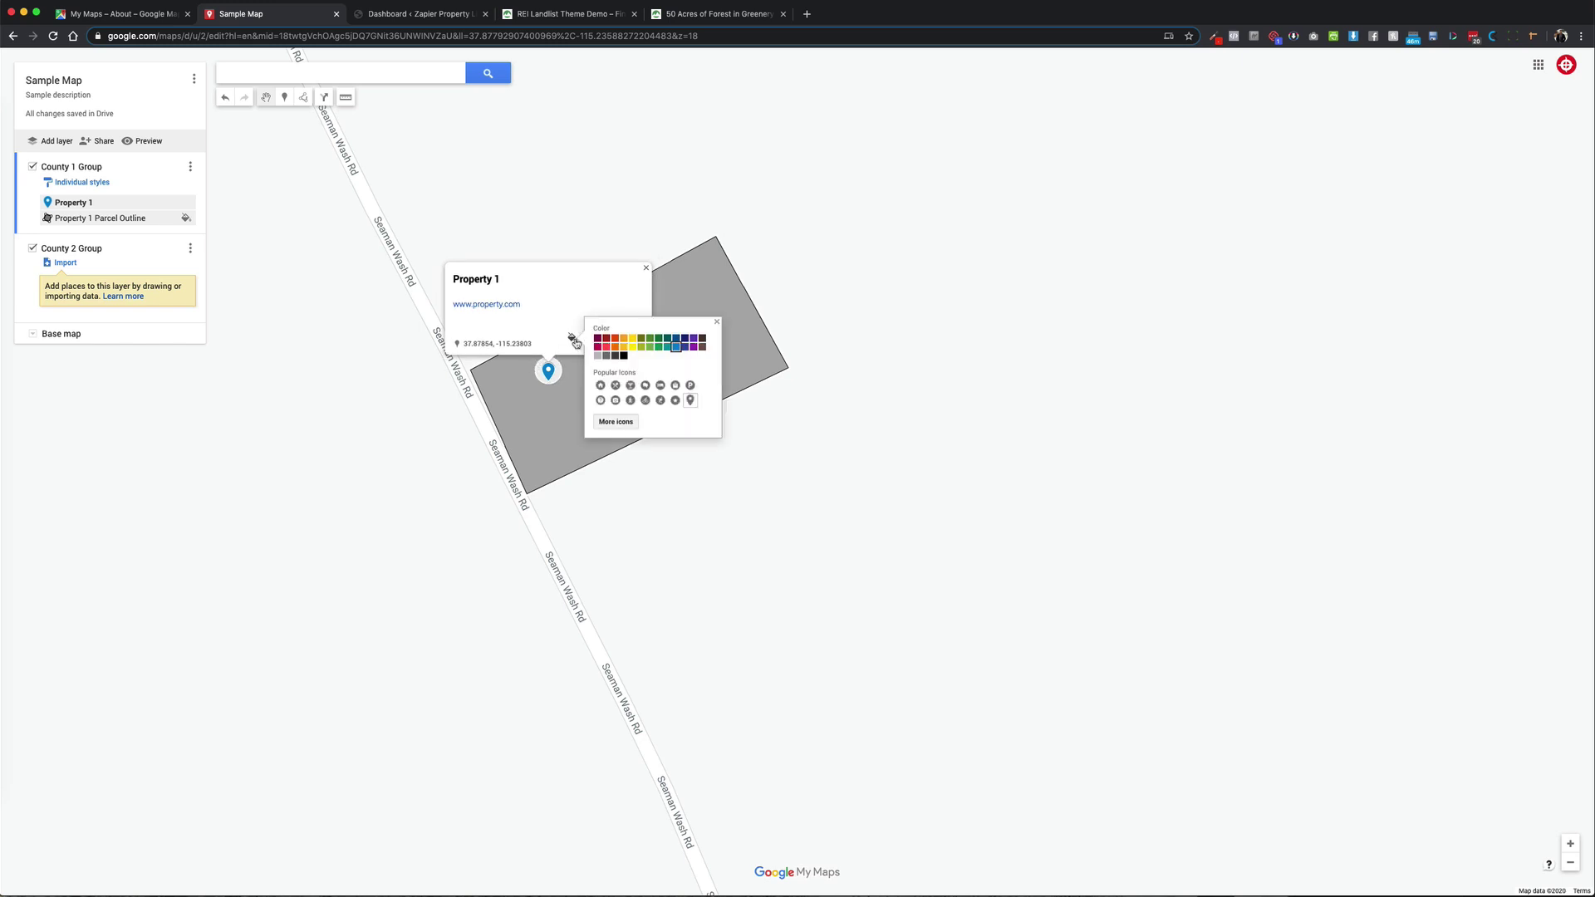
left_click(599, 385)
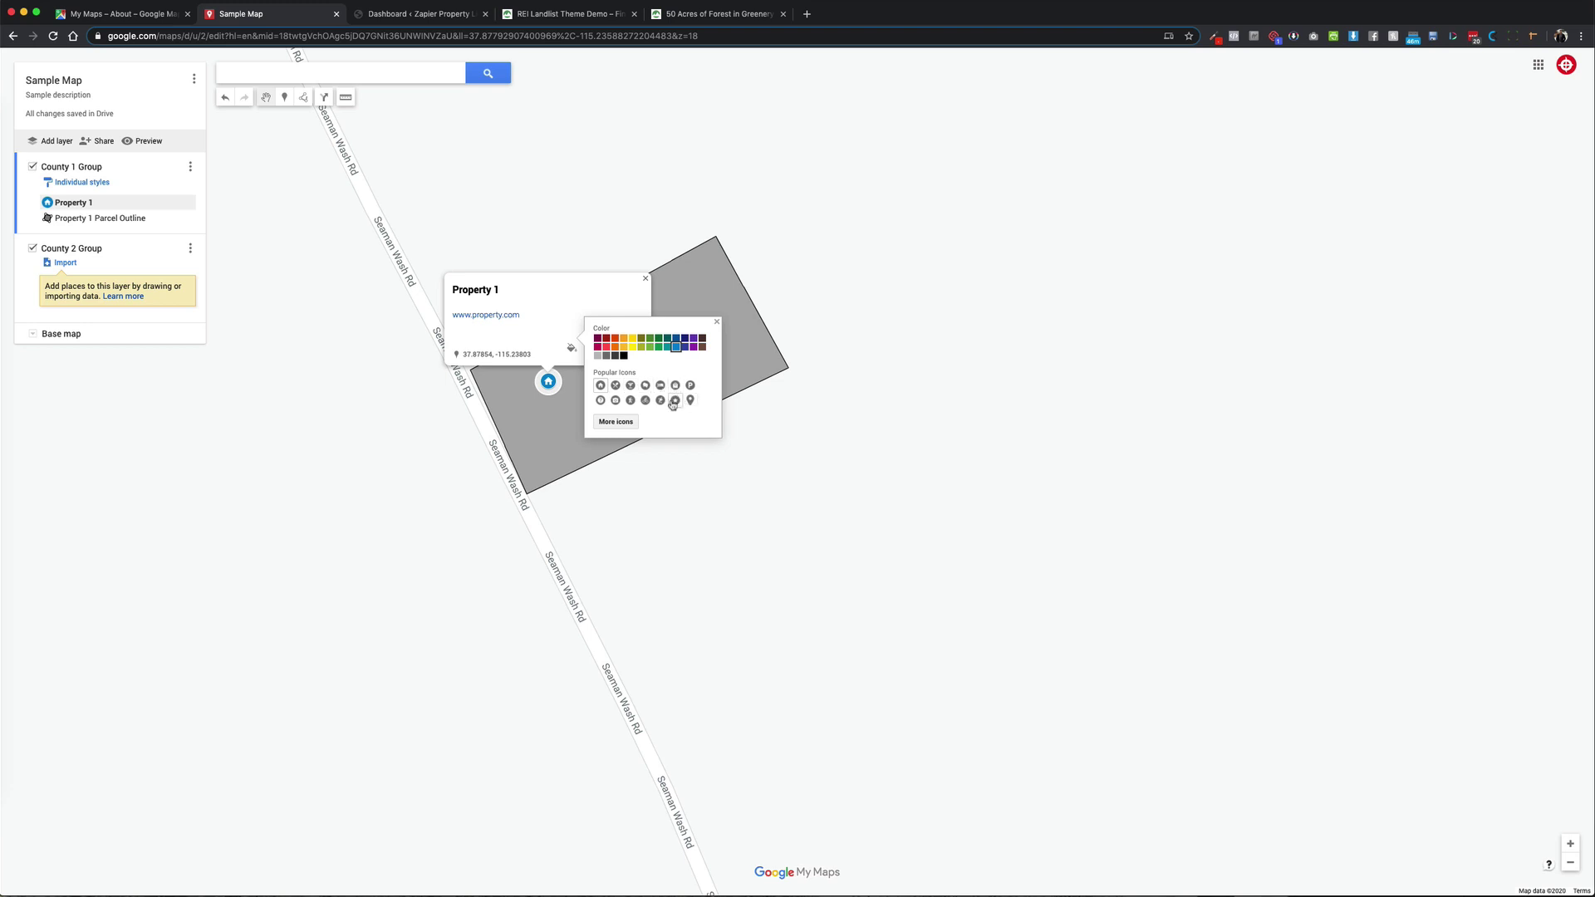
left_click(689, 401)
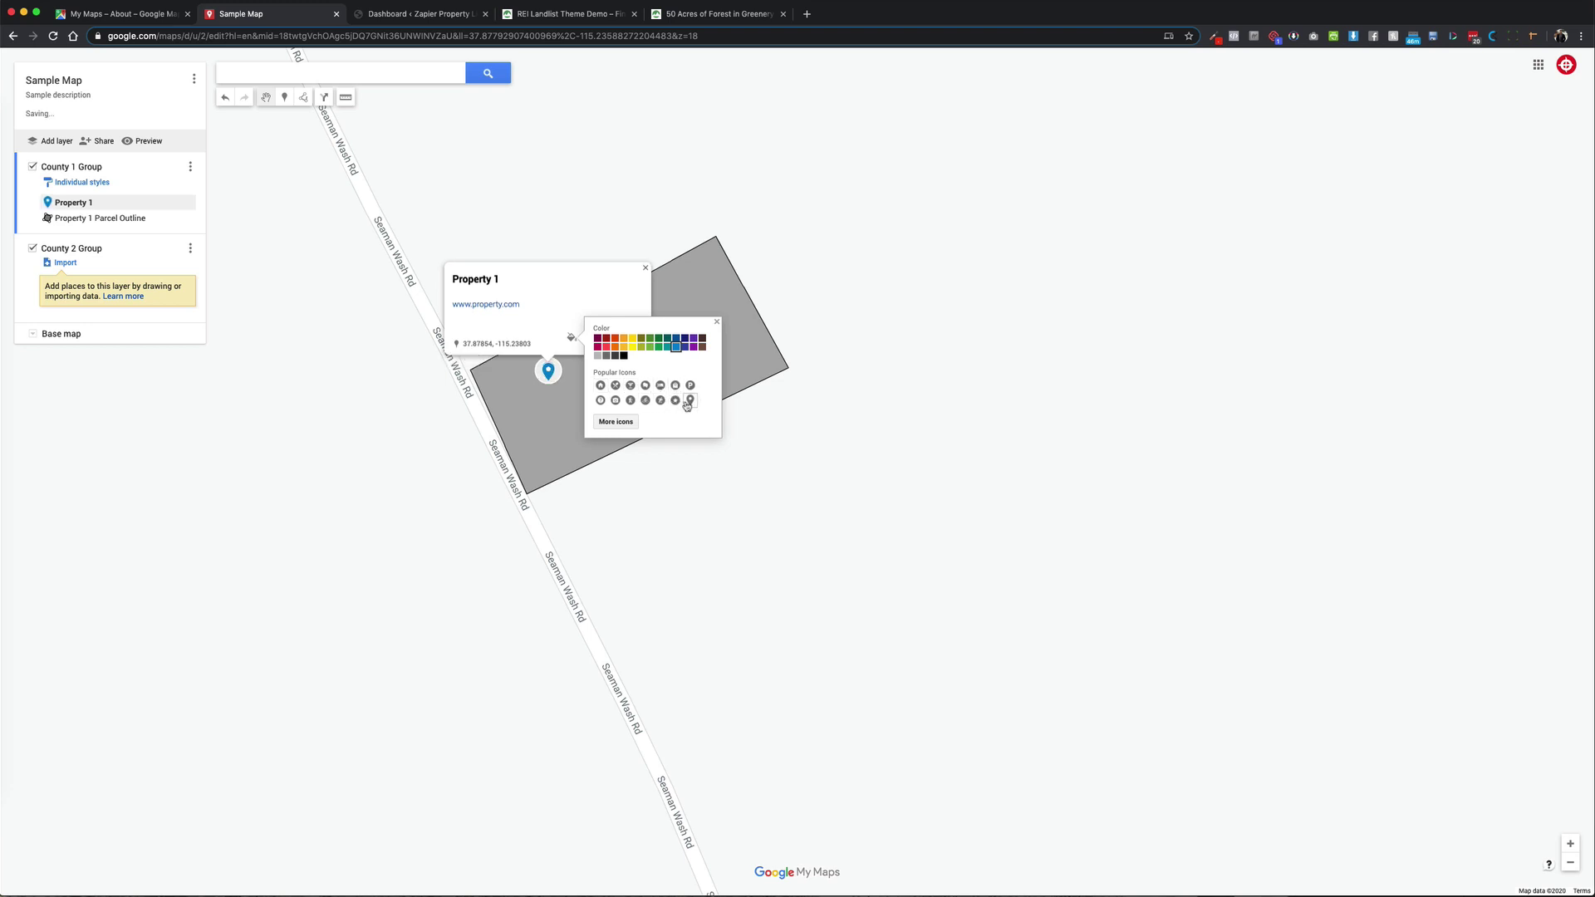
left_click(700, 351)
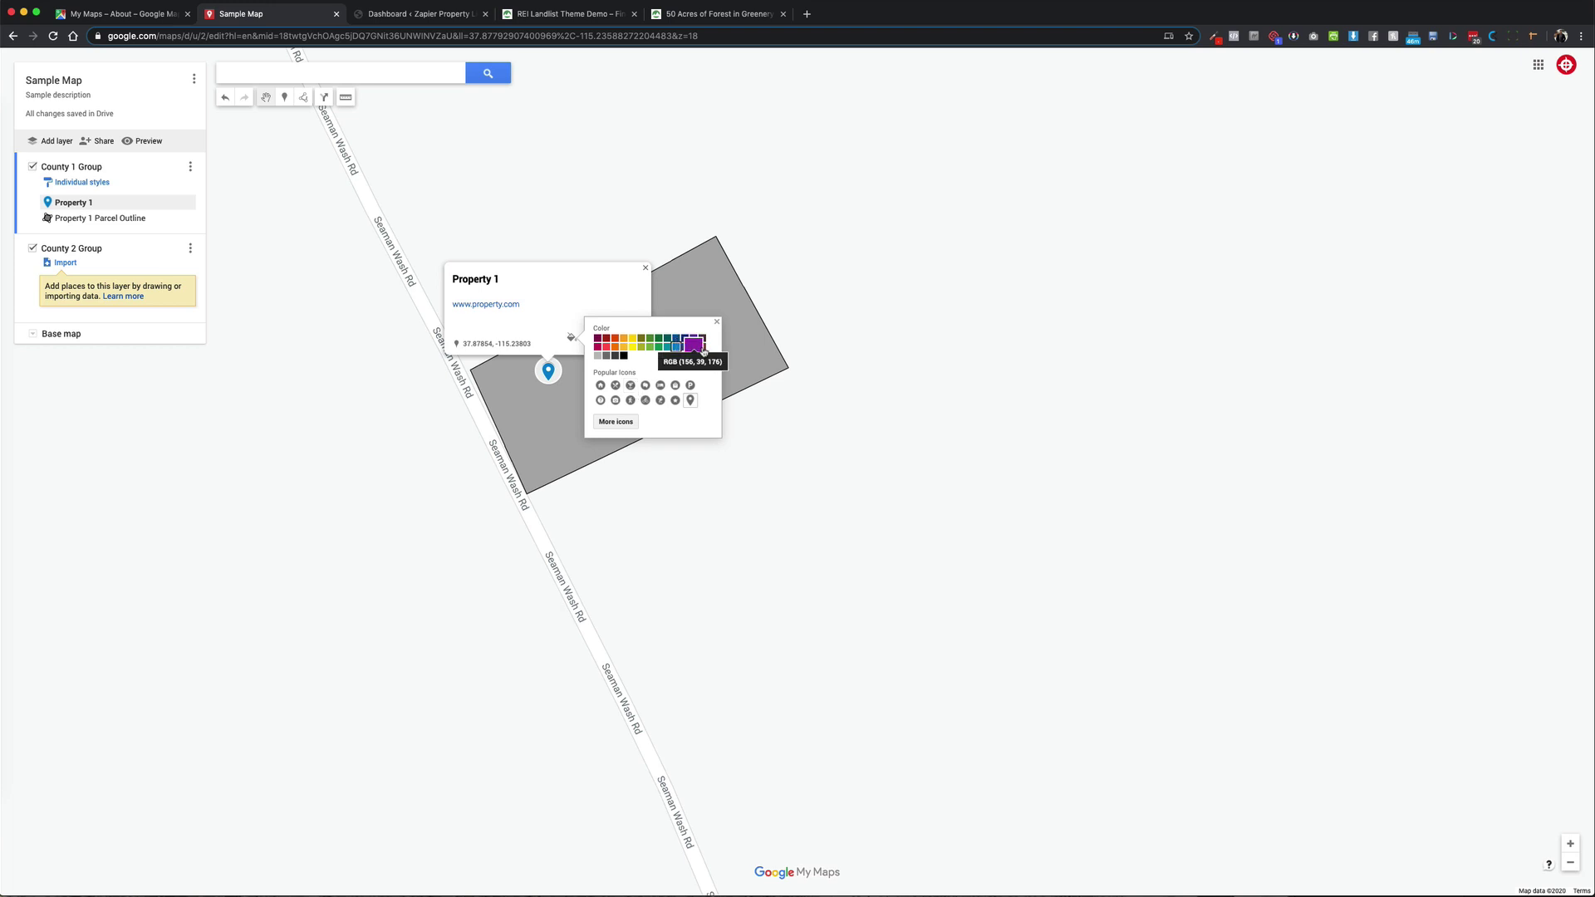
left_click(357, 453)
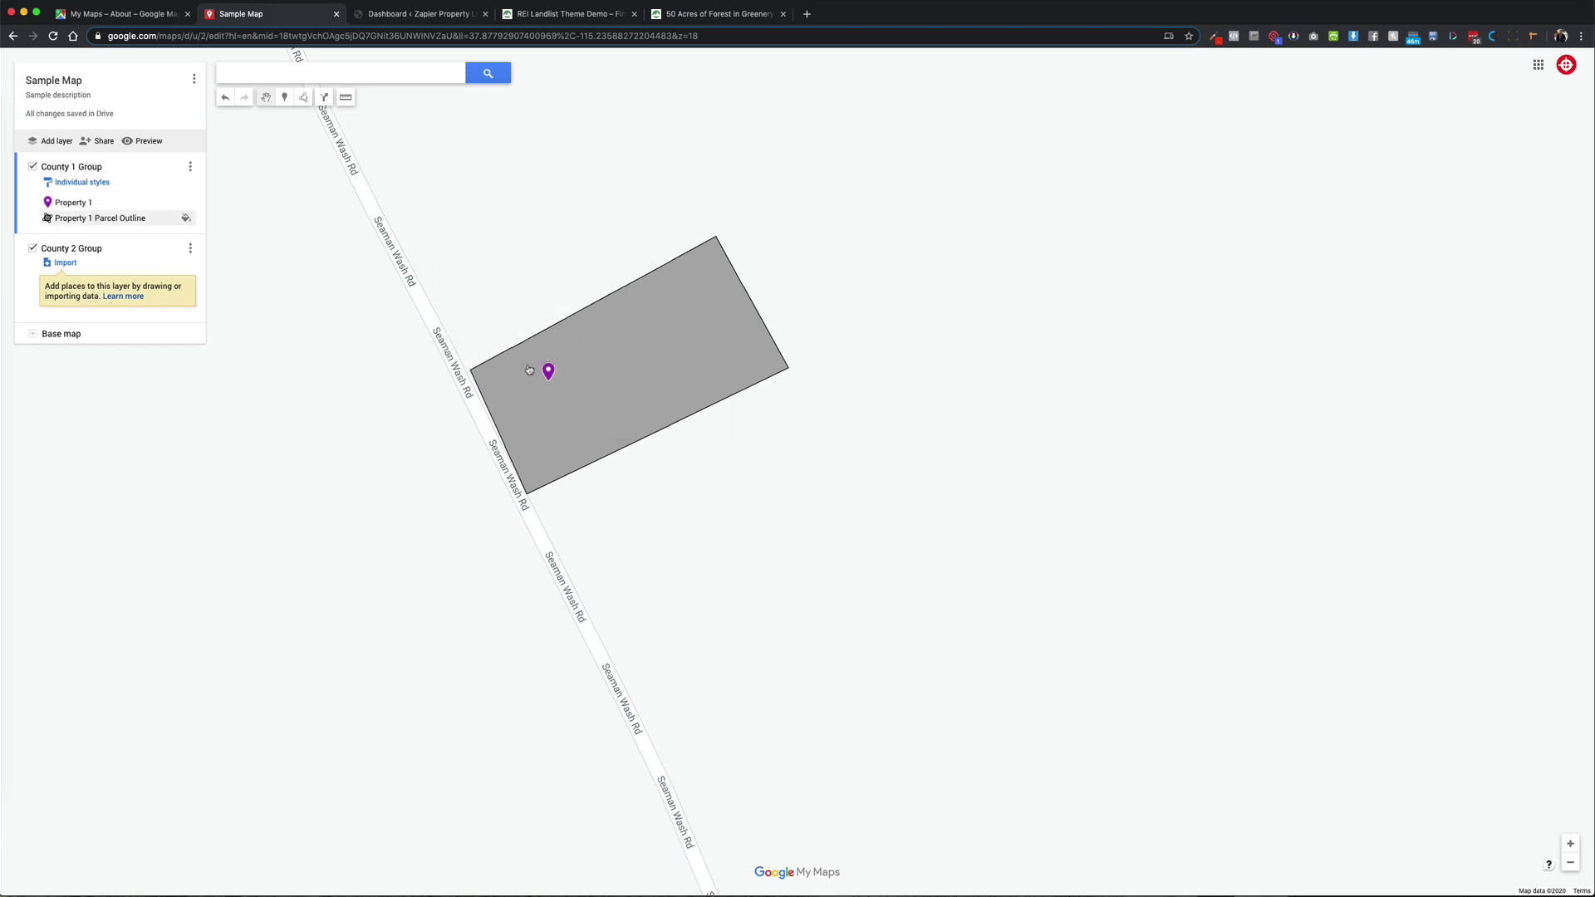
left_click(597, 346)
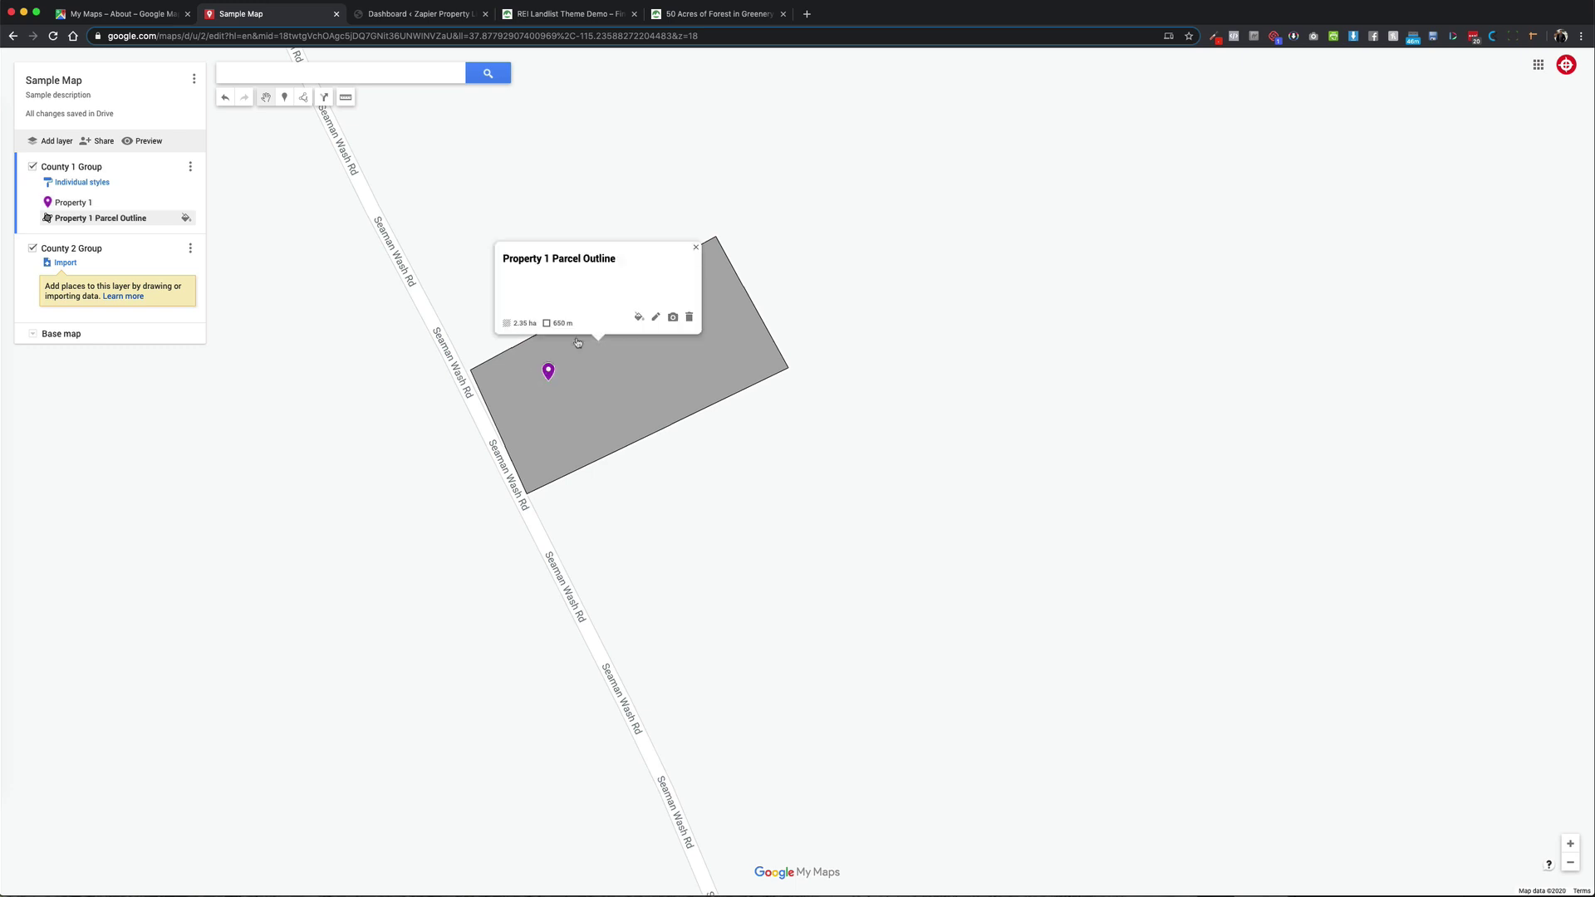
- Fill the Property 1 Parcel Outline purple, then activate the County 2 Group layer
left_click(696, 248)
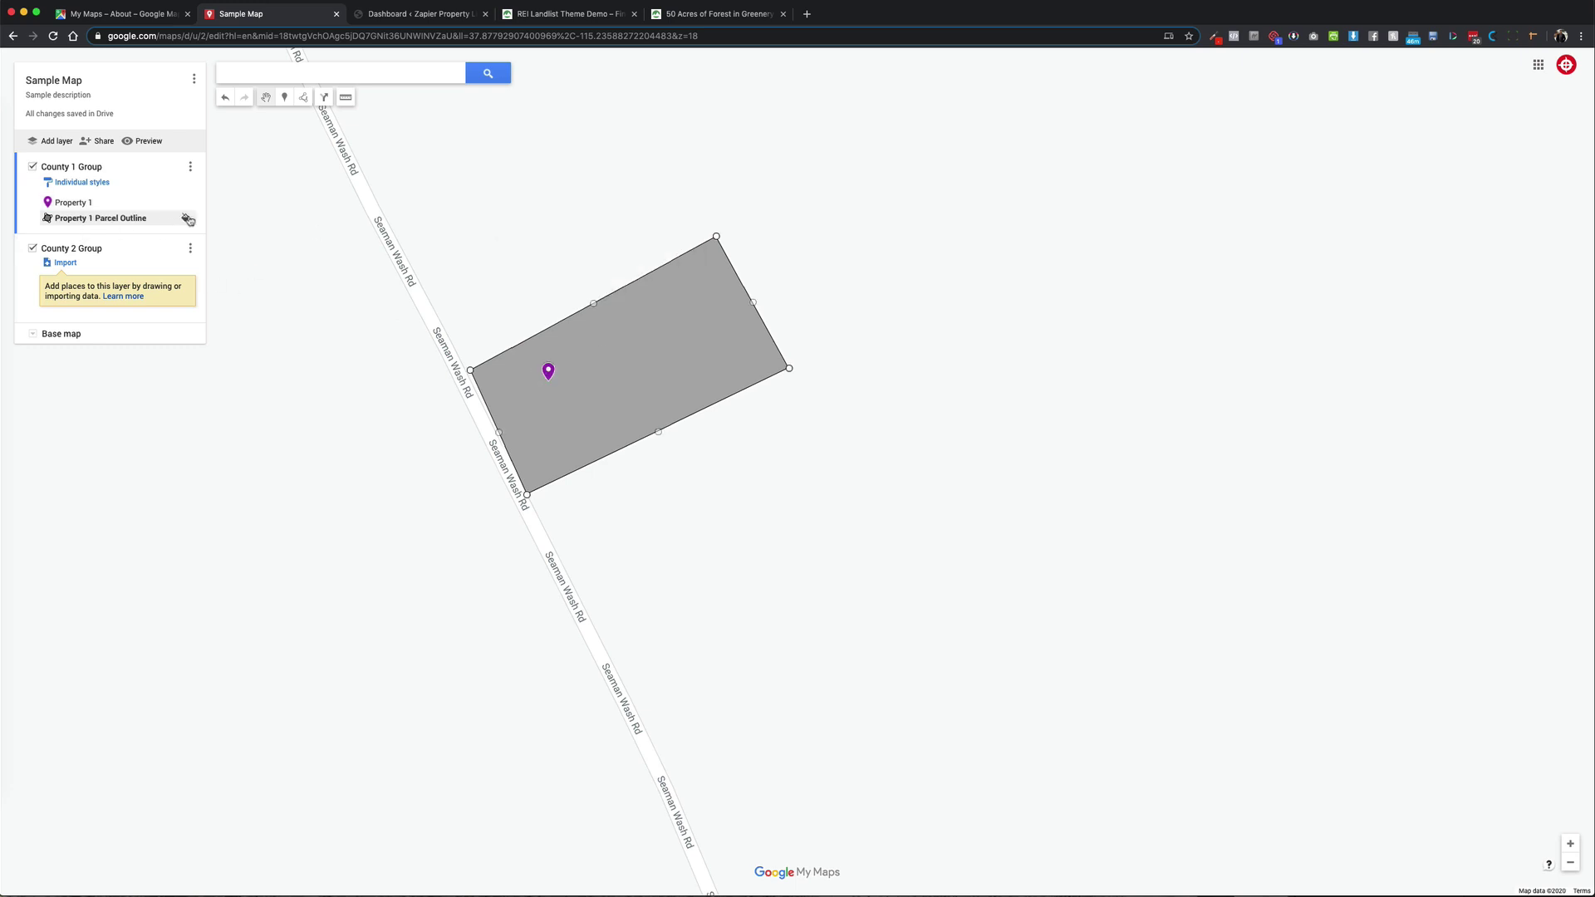
left_click(186, 217)
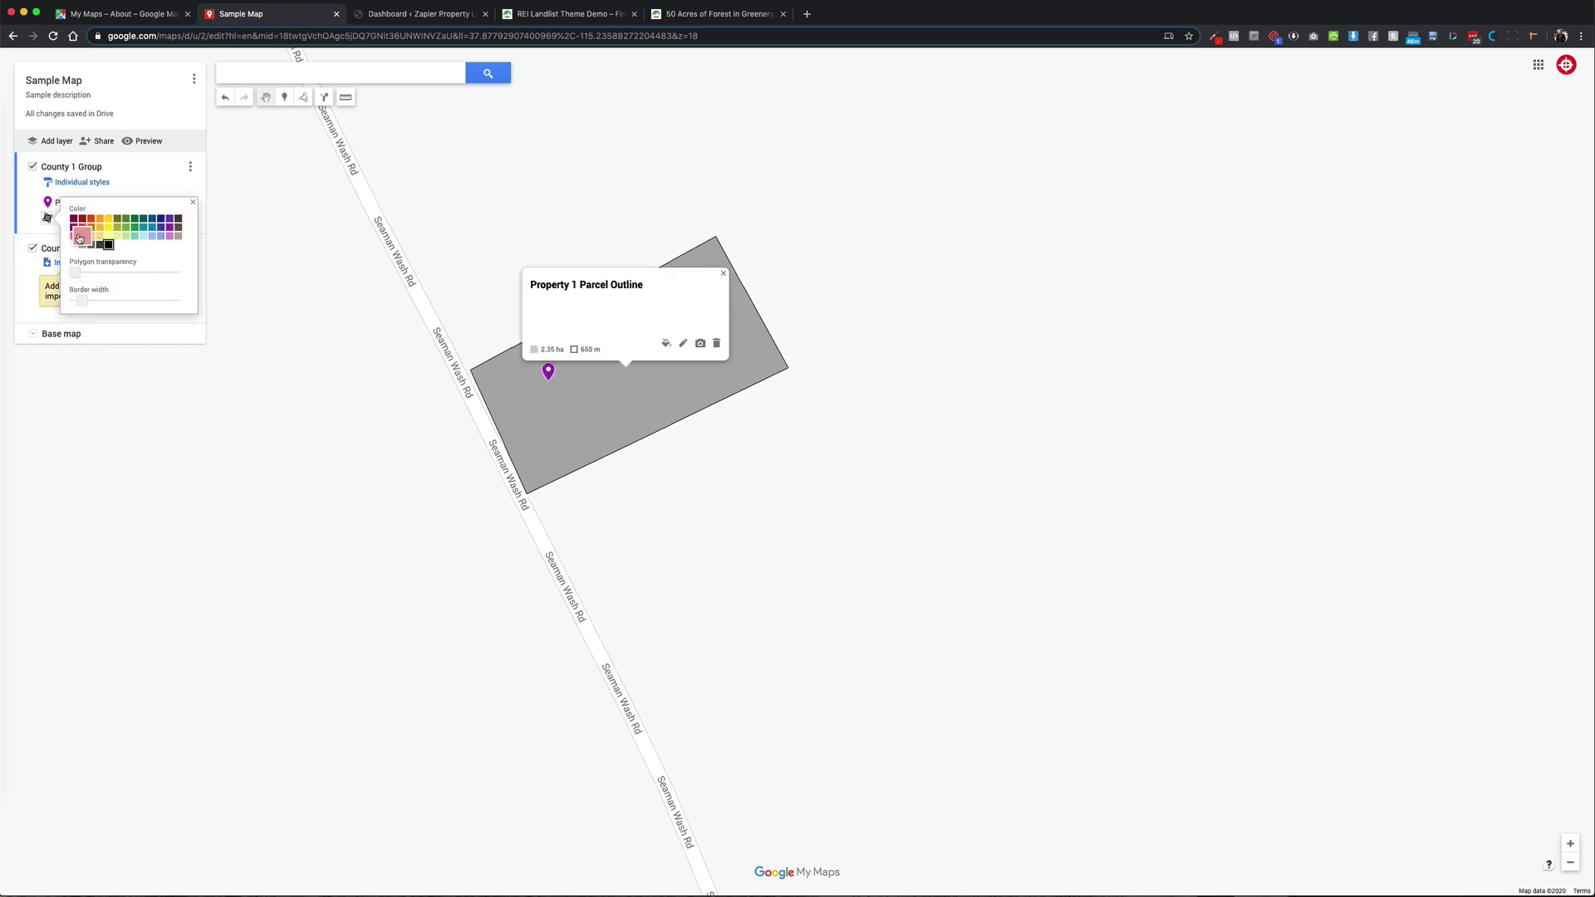
left_click(170, 227)
left_click(291, 414)
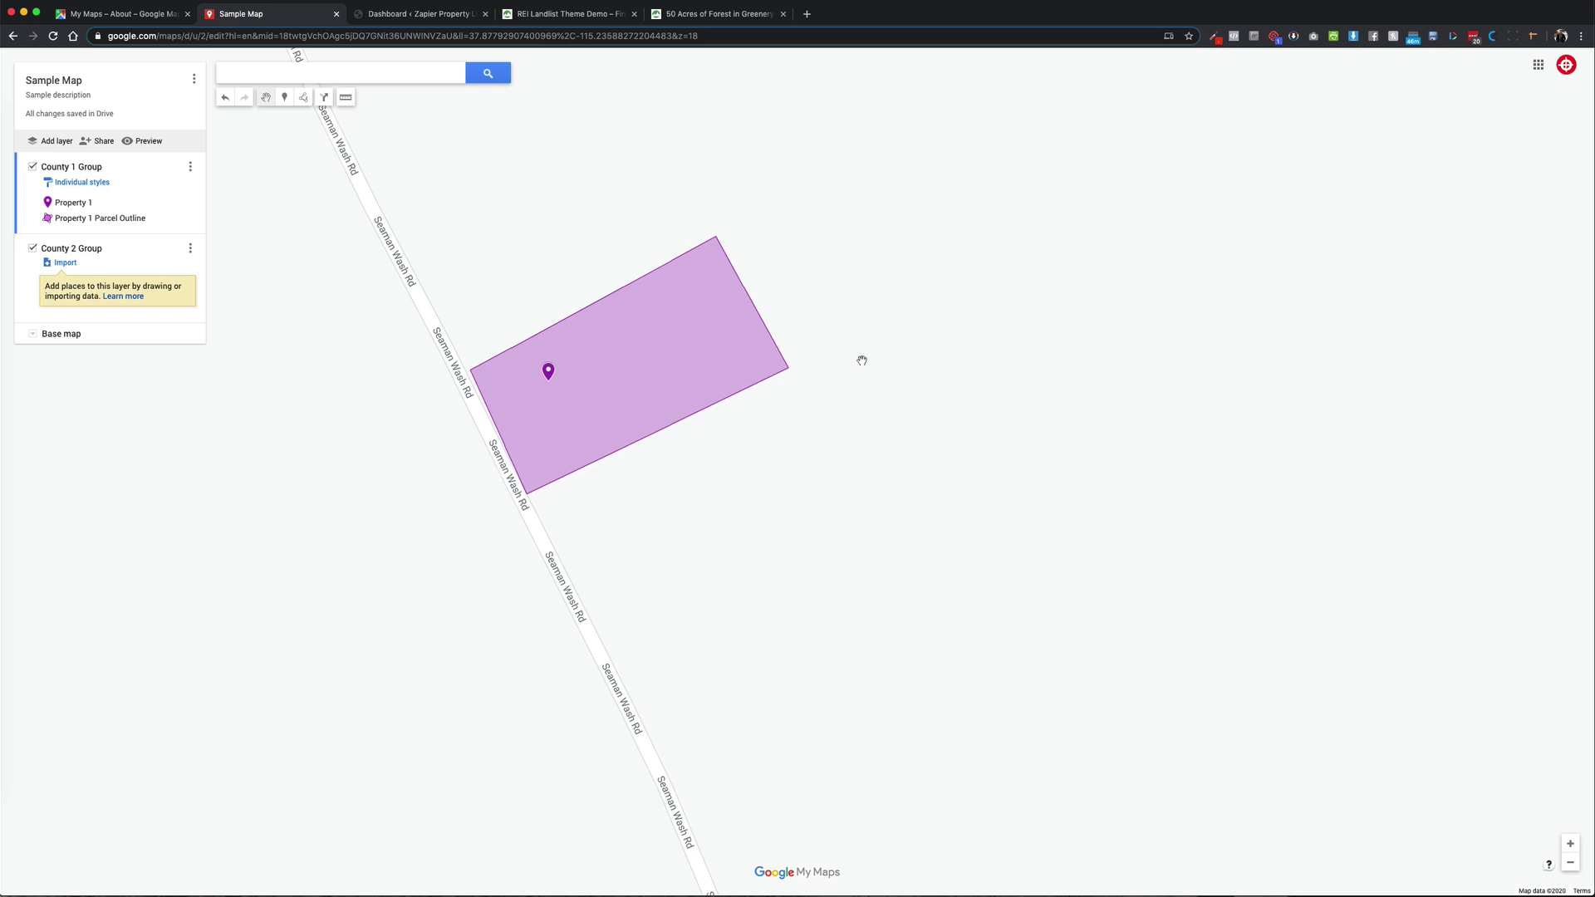
left_click(60, 255)
- Place a new marker, 'Point 1', beside the desert road south of Silver Peak in County 2 Group
scroll(402, 365, "down", 2)
scroll(404, 368, "down", 4)
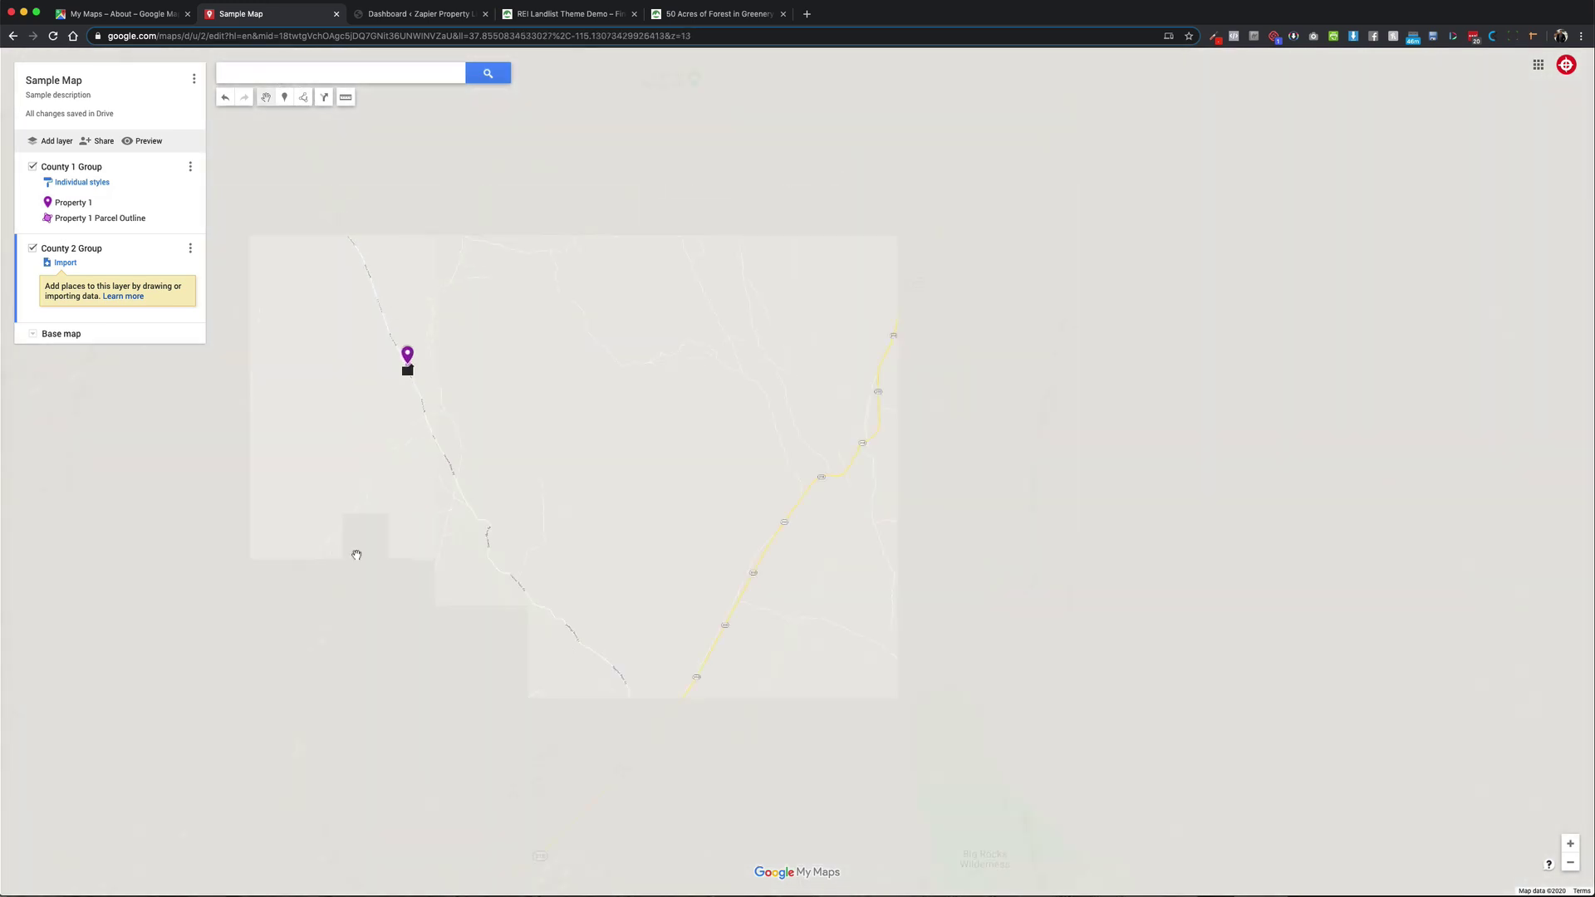
scroll(550, 509, "down", 2)
left_click_drag(550, 509, 706, 414)
scroll(712, 509, "up", 1)
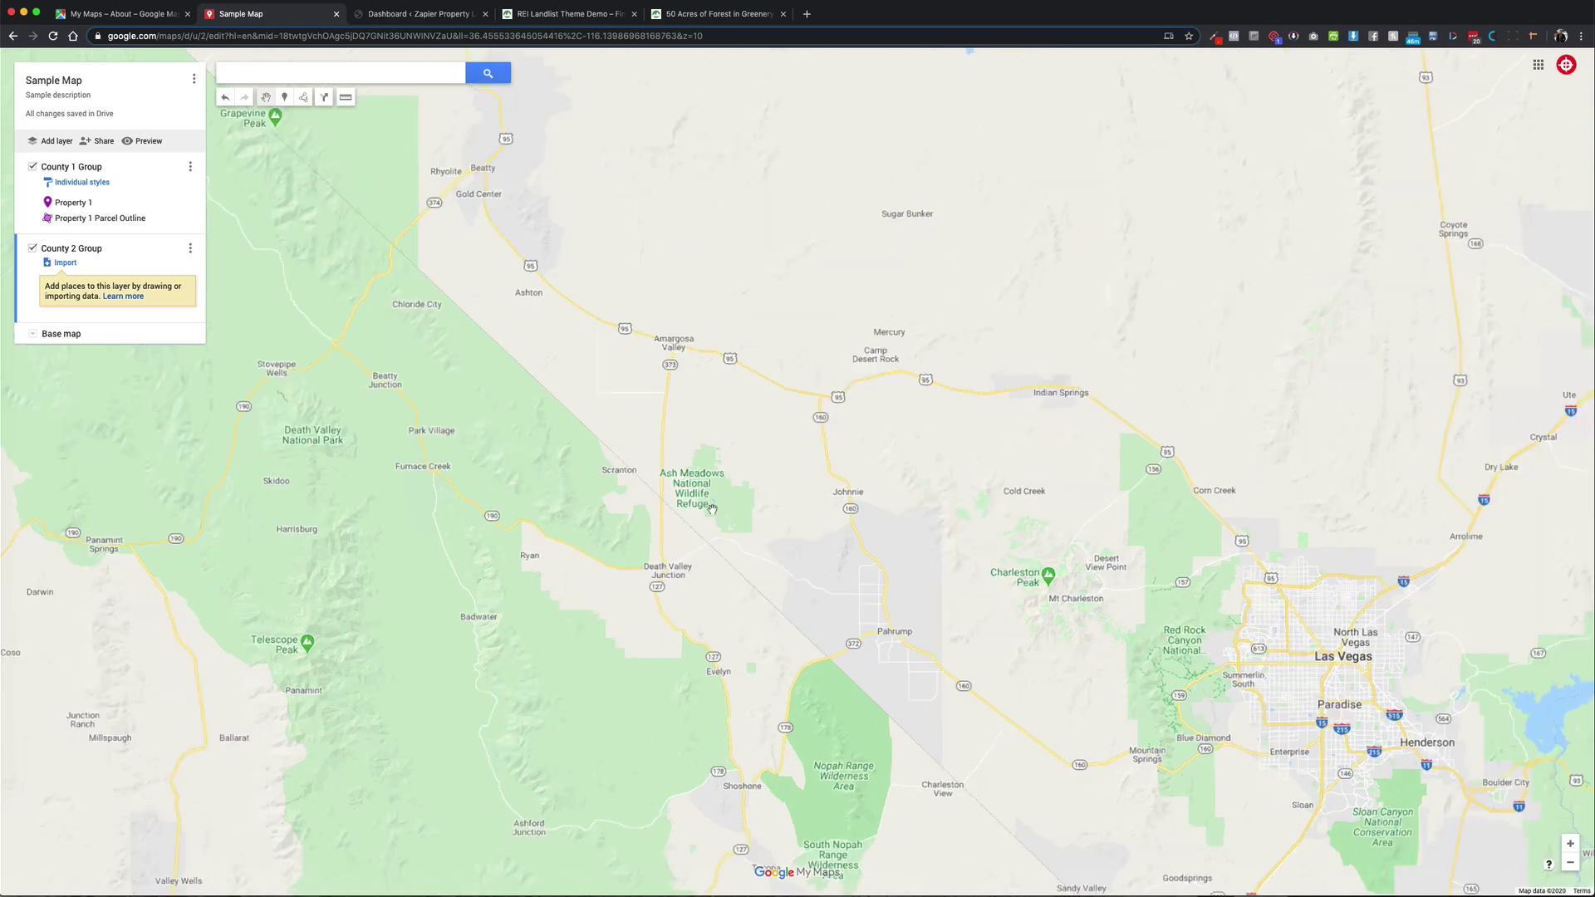
scroll(713, 508, "down", 3)
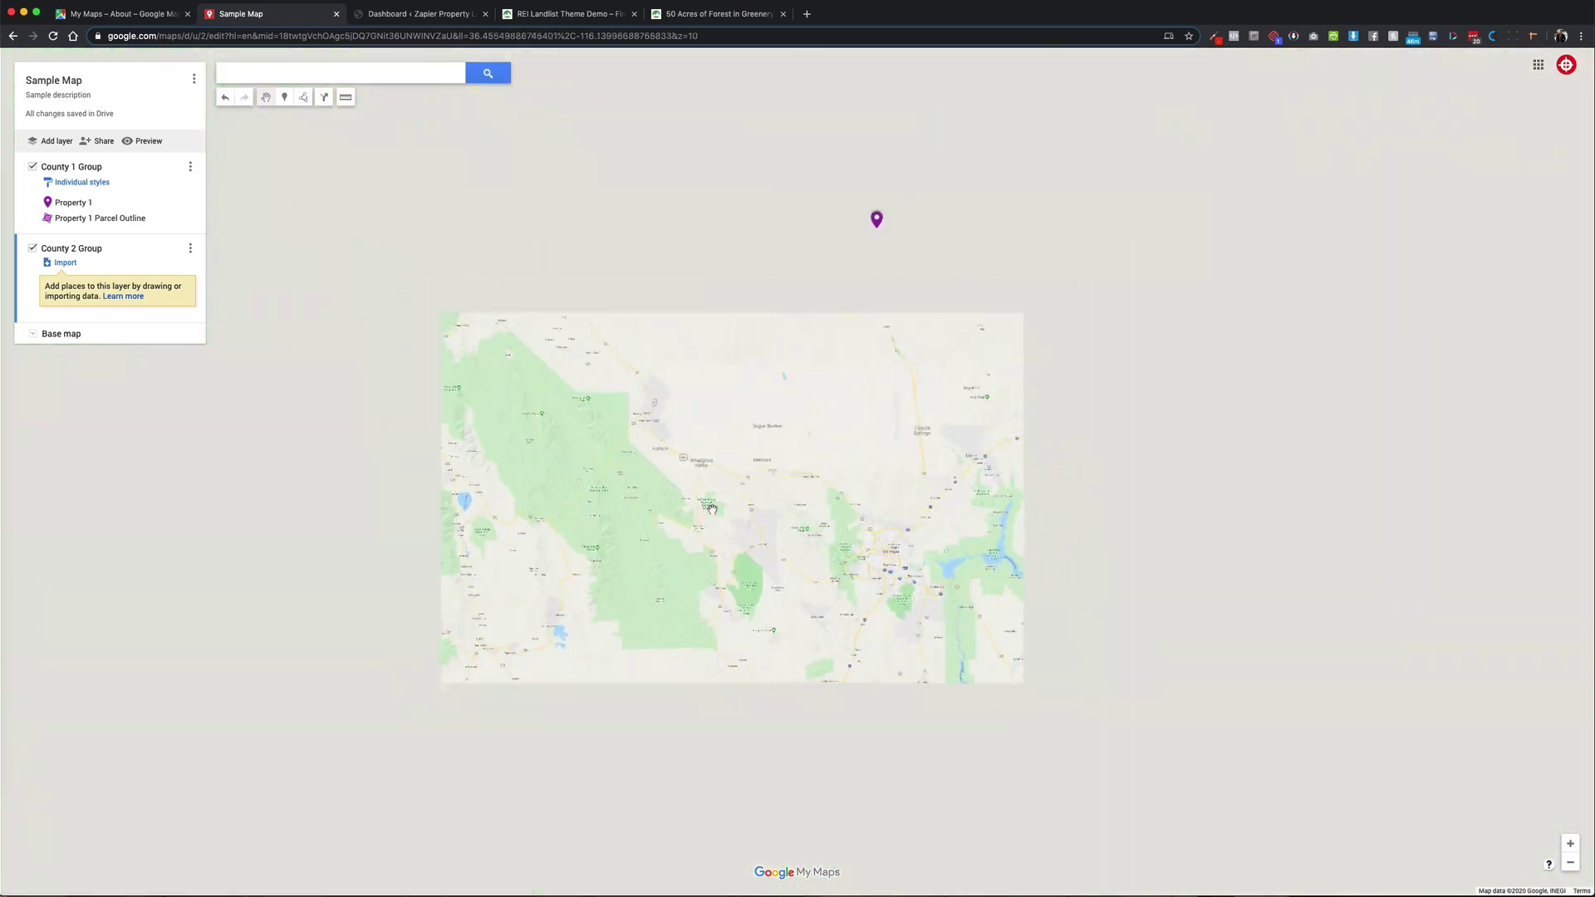
scroll(642, 455, "up", 5)
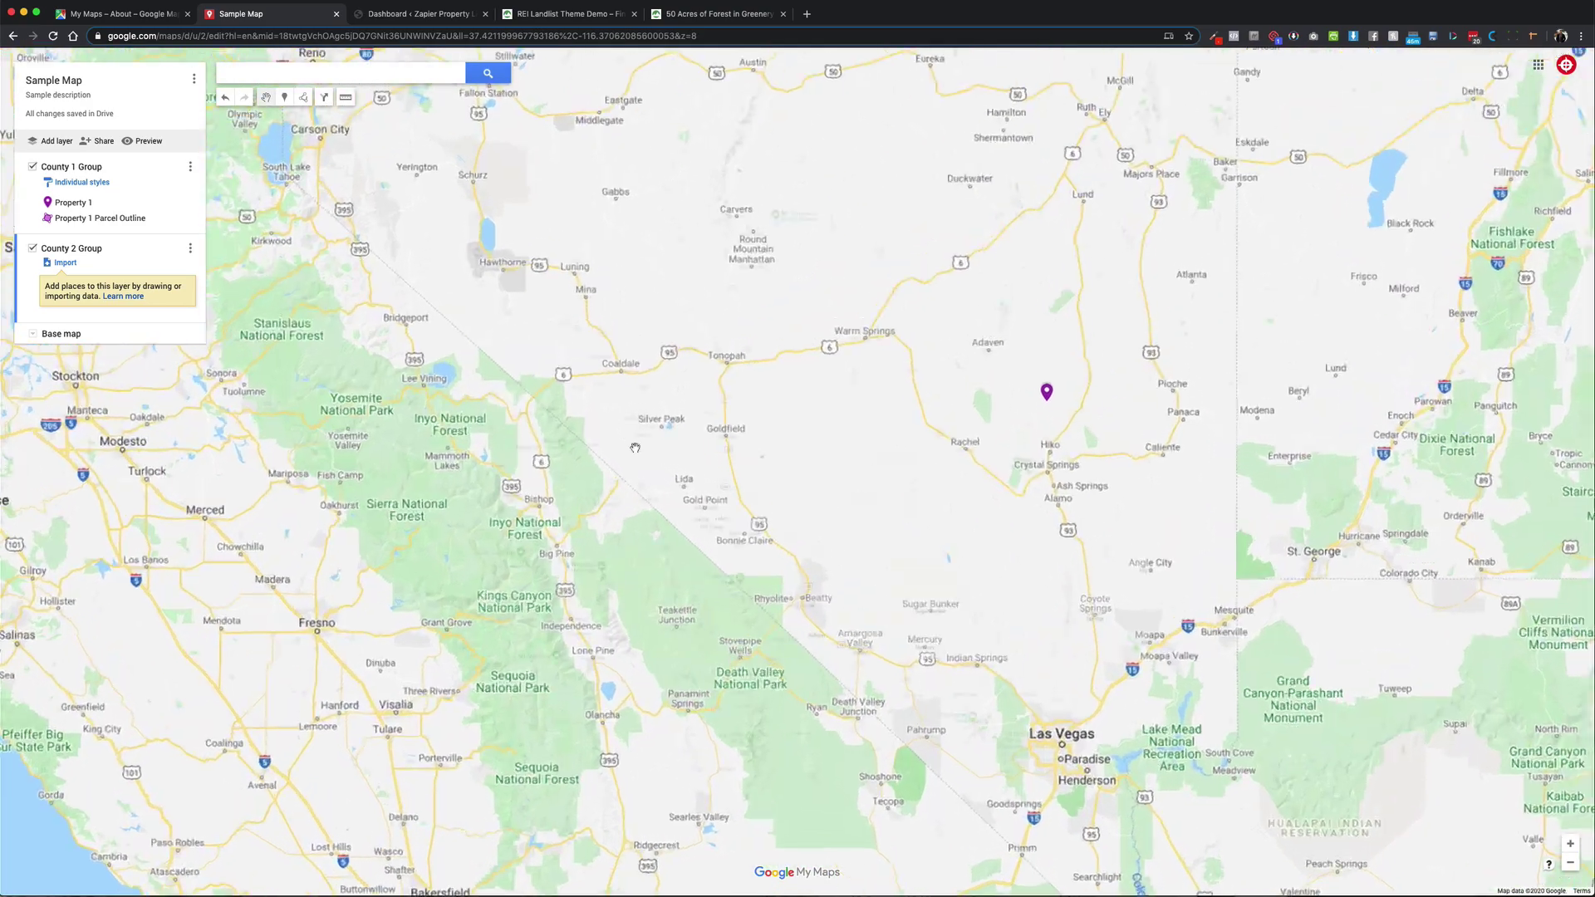
left_click_drag(517, 511, 69, 633)
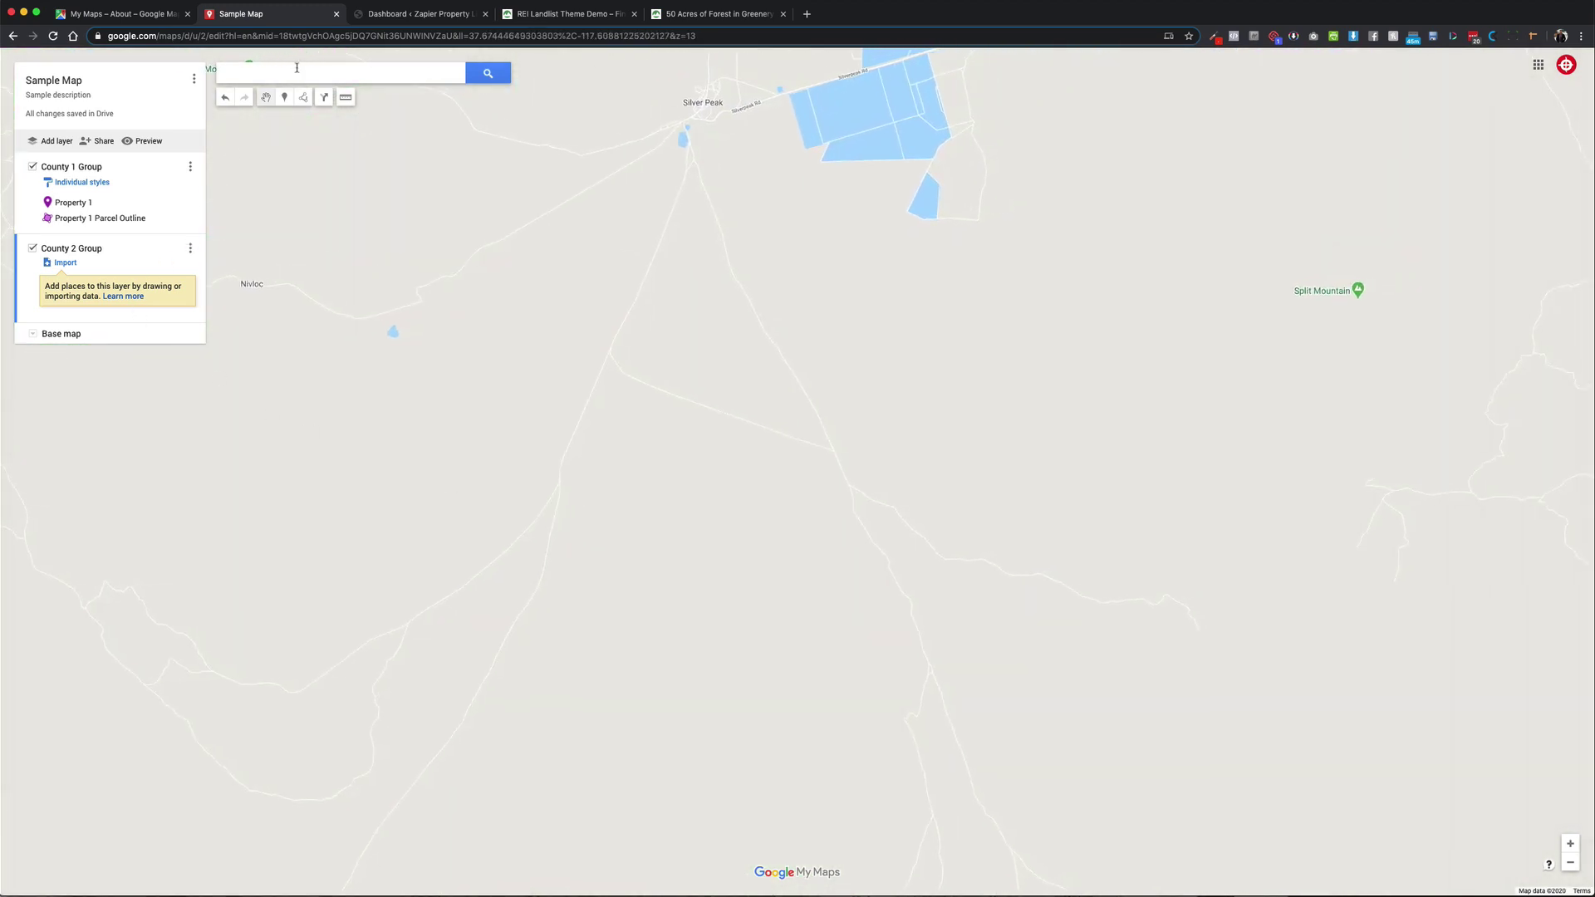
left_click(284, 98)
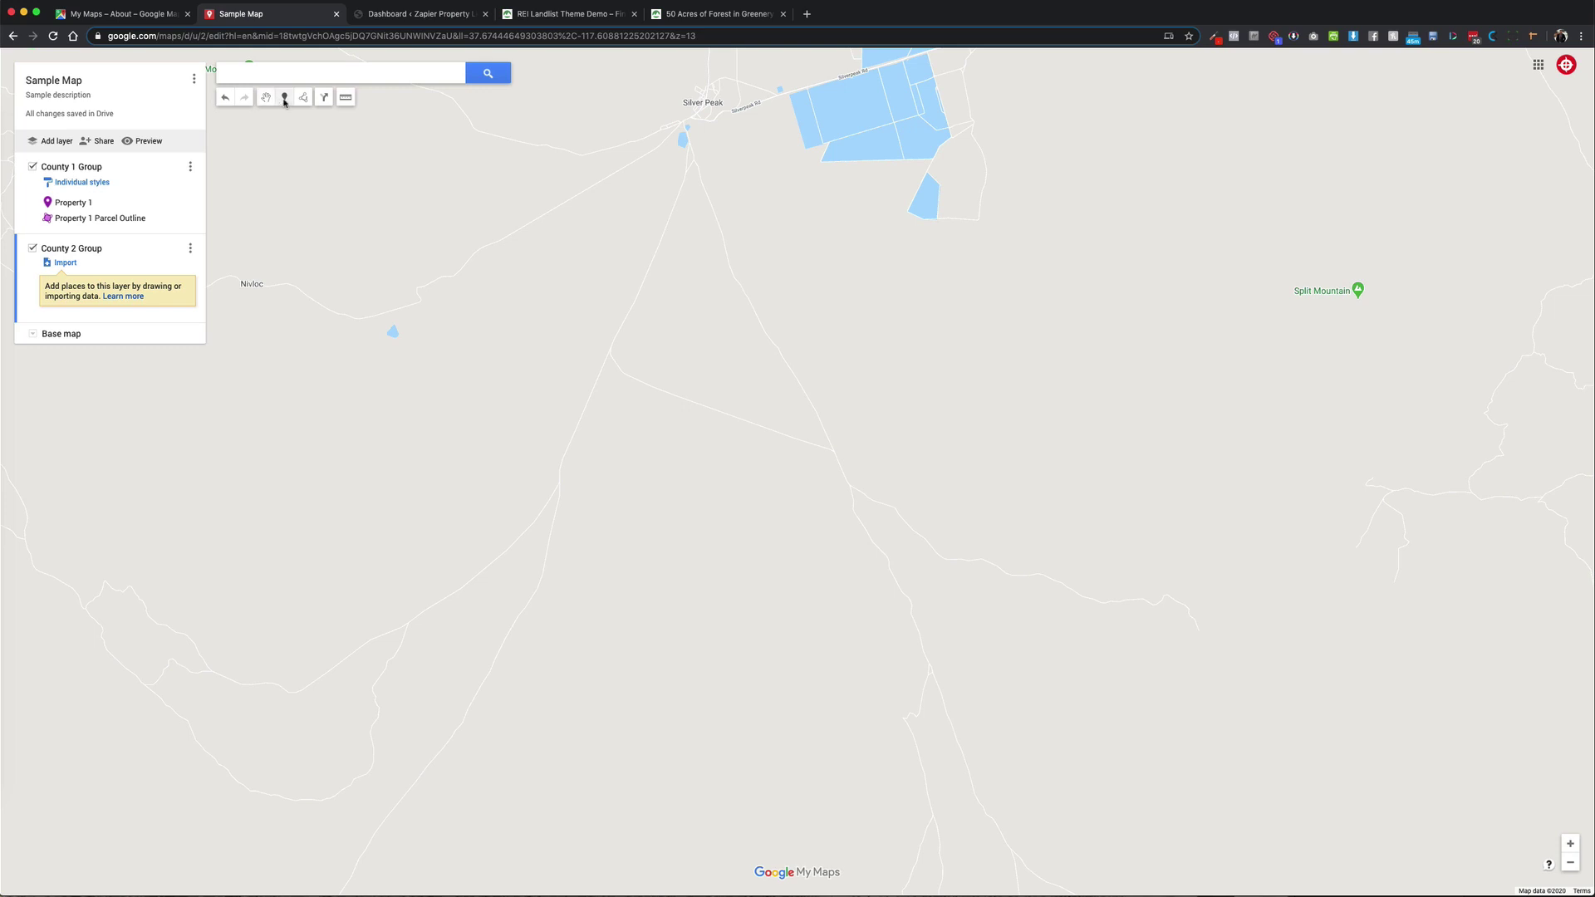
scroll(559, 444, "up", 3)
left_click(565, 432)
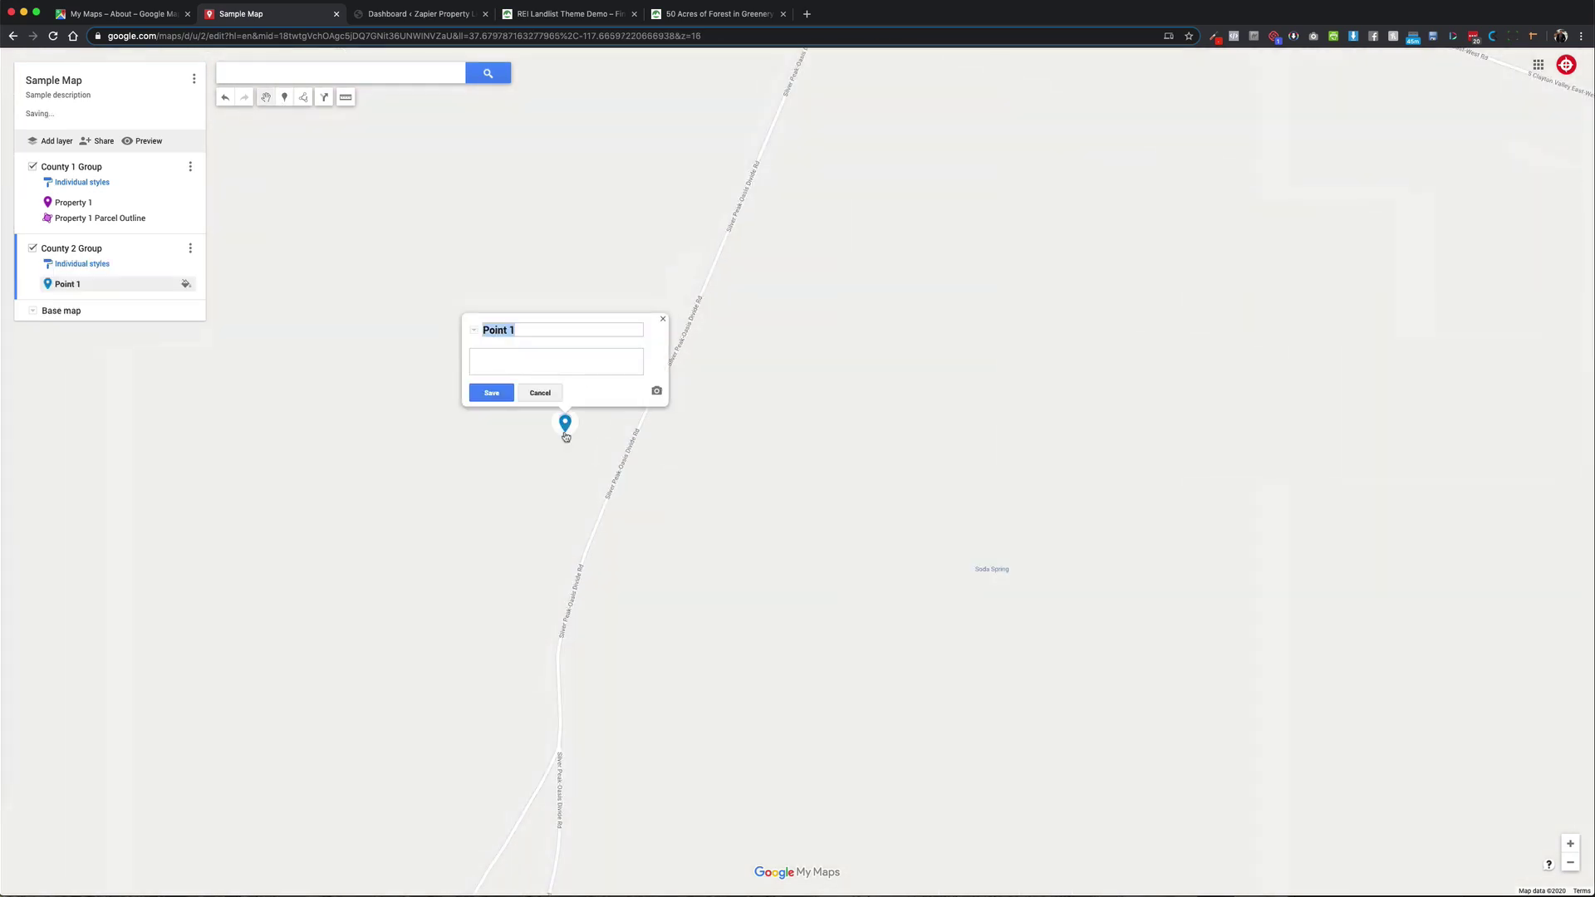
type("Property")
left_click(491, 392)
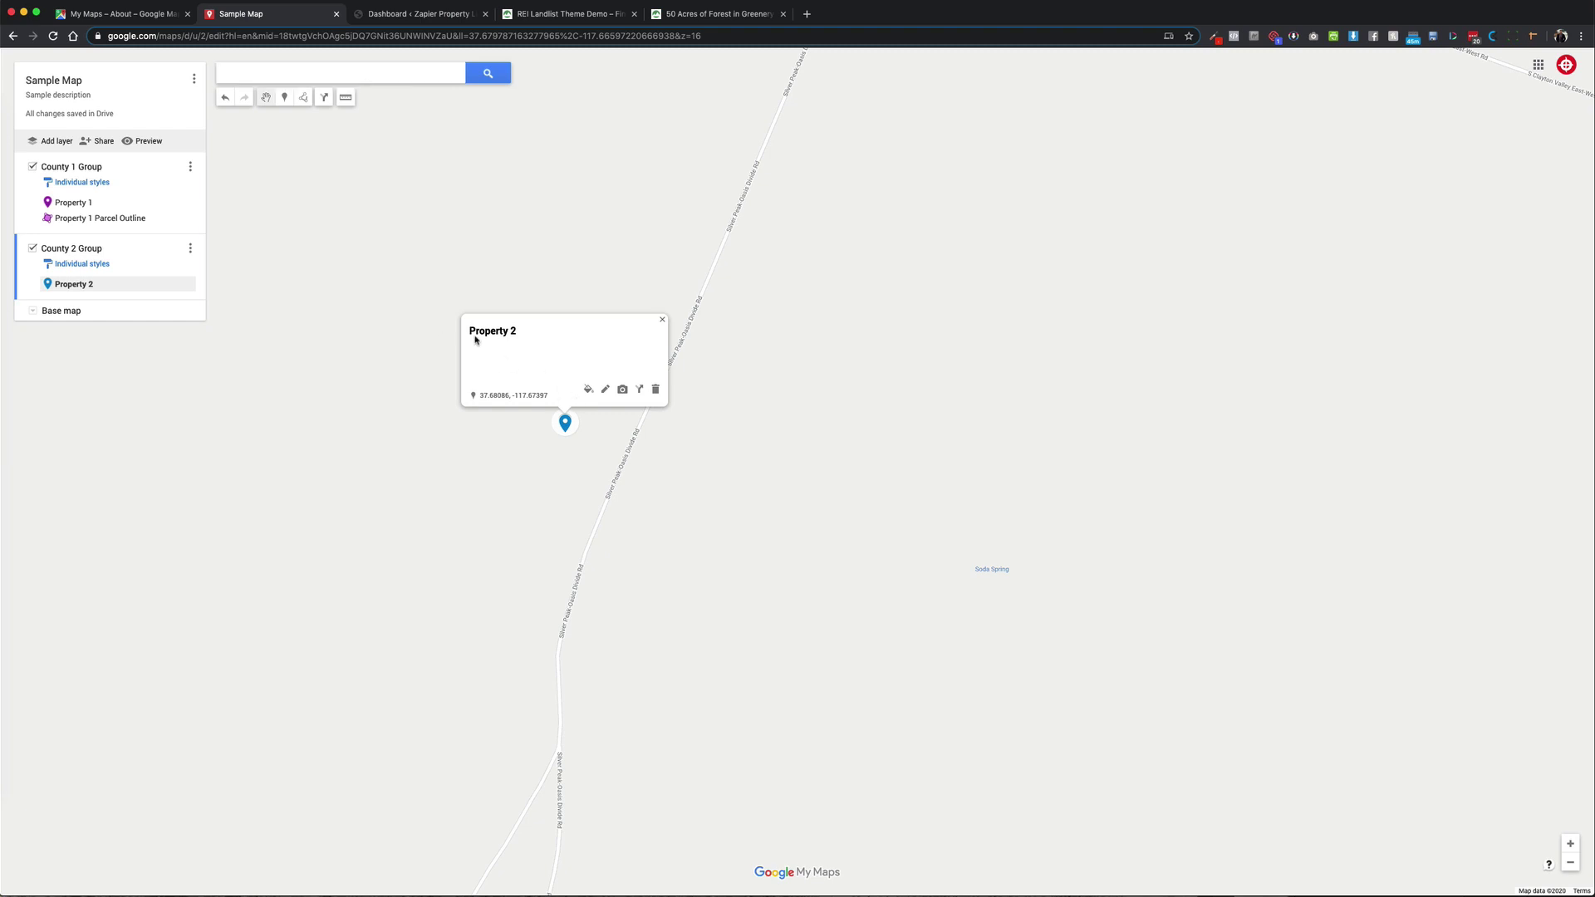
left_click(605, 389)
left_click(554, 365)
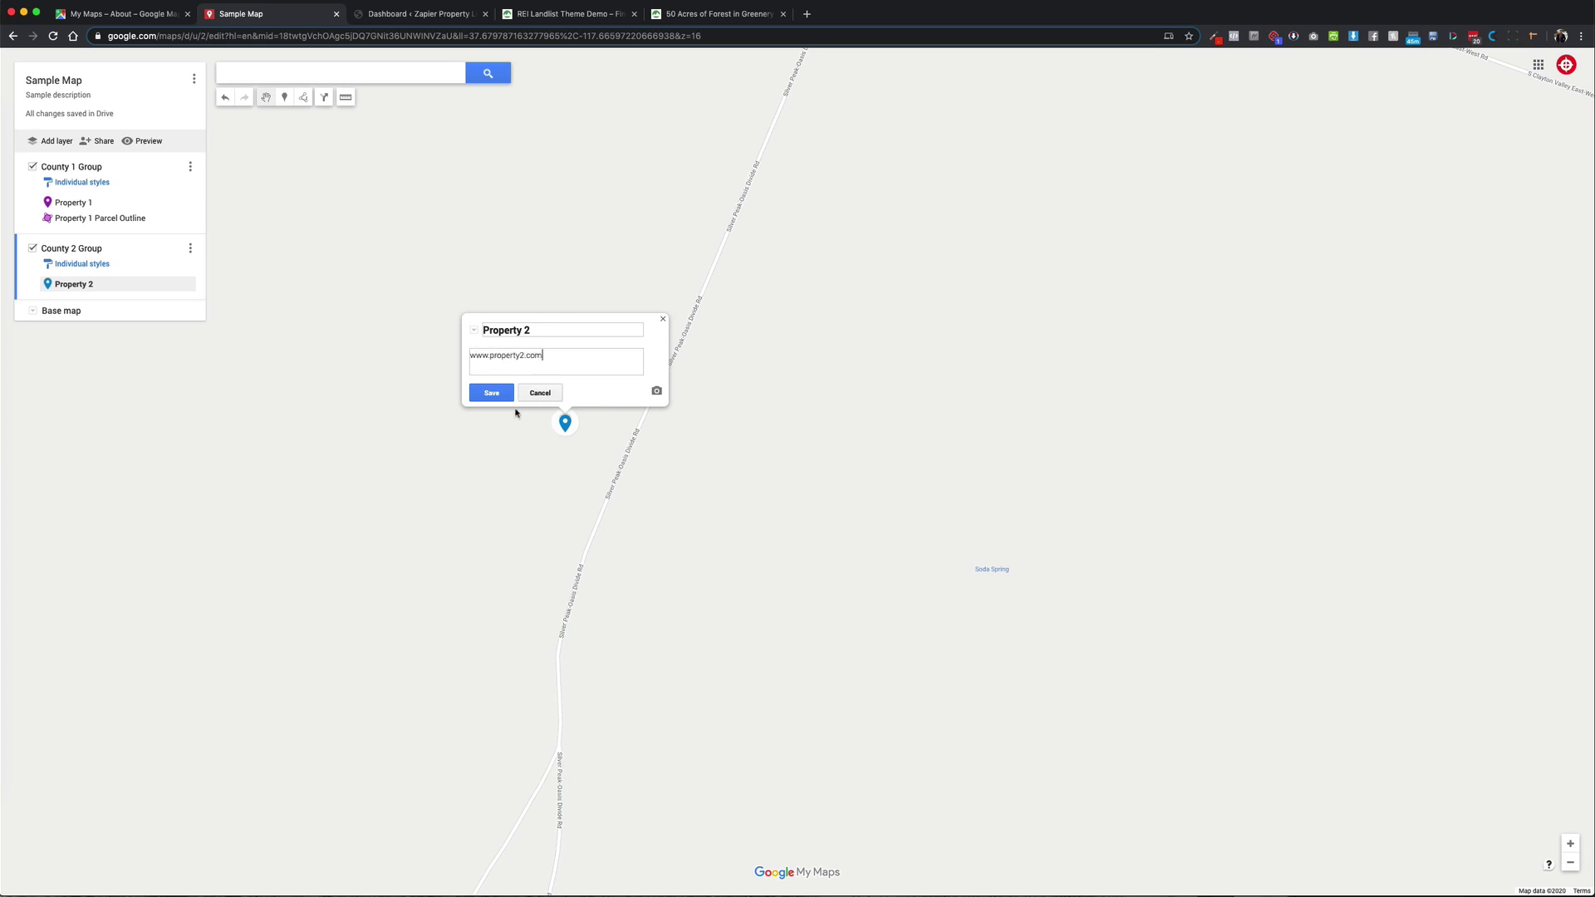
left_click(501, 395)
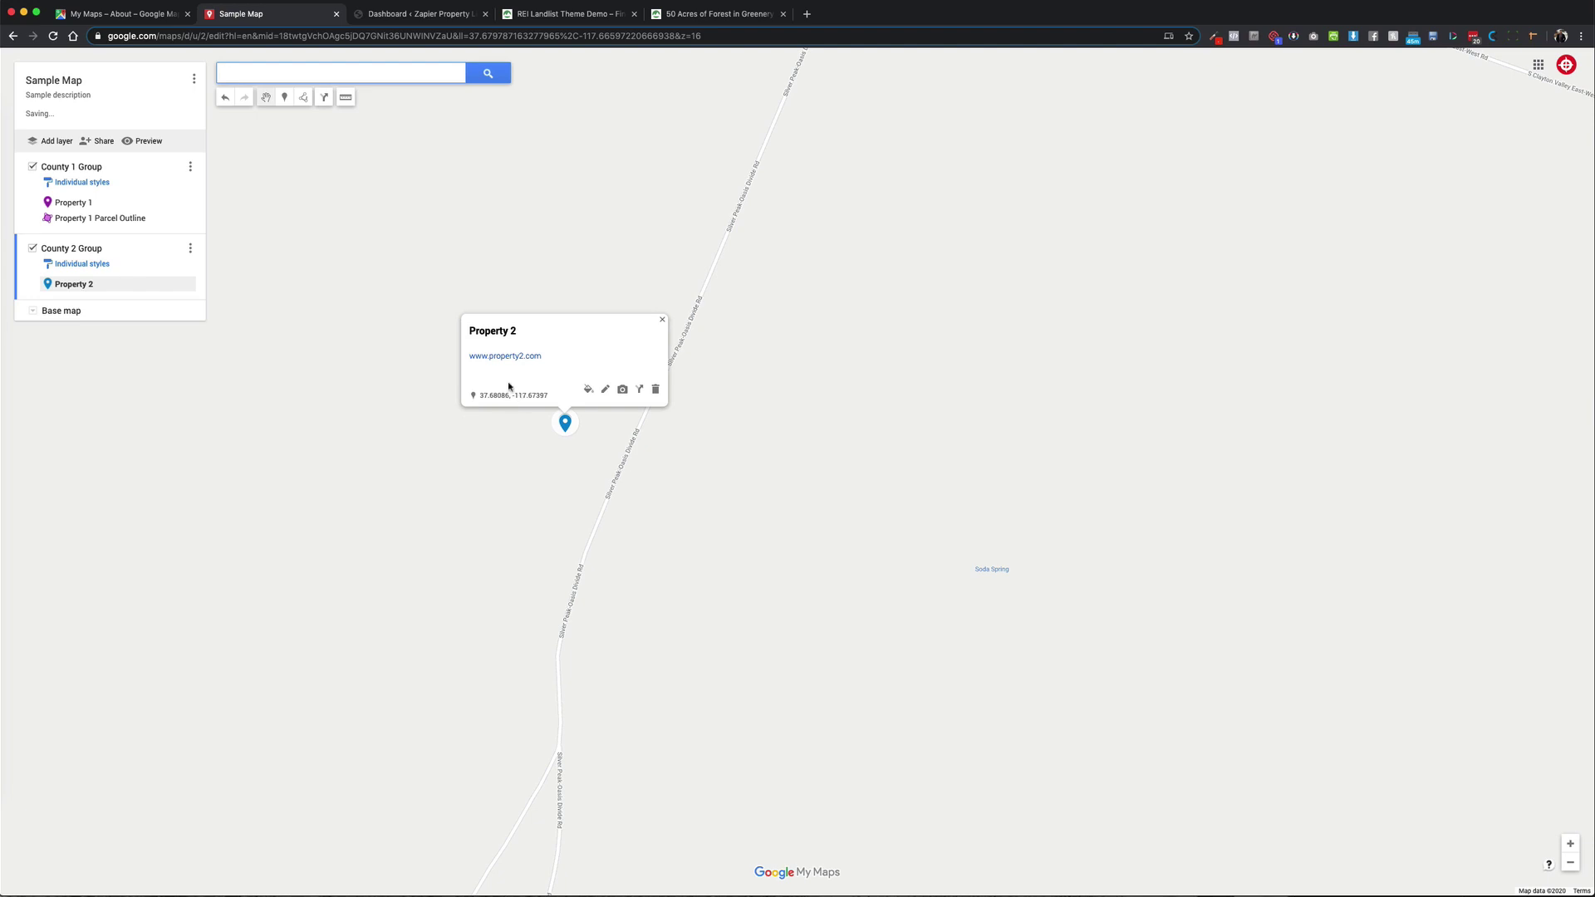
left_click(306, 98)
- Draw a four-corner polygon around Property 2 and save it as 'Property 2 Parcel Outline'
left_click(346, 118)
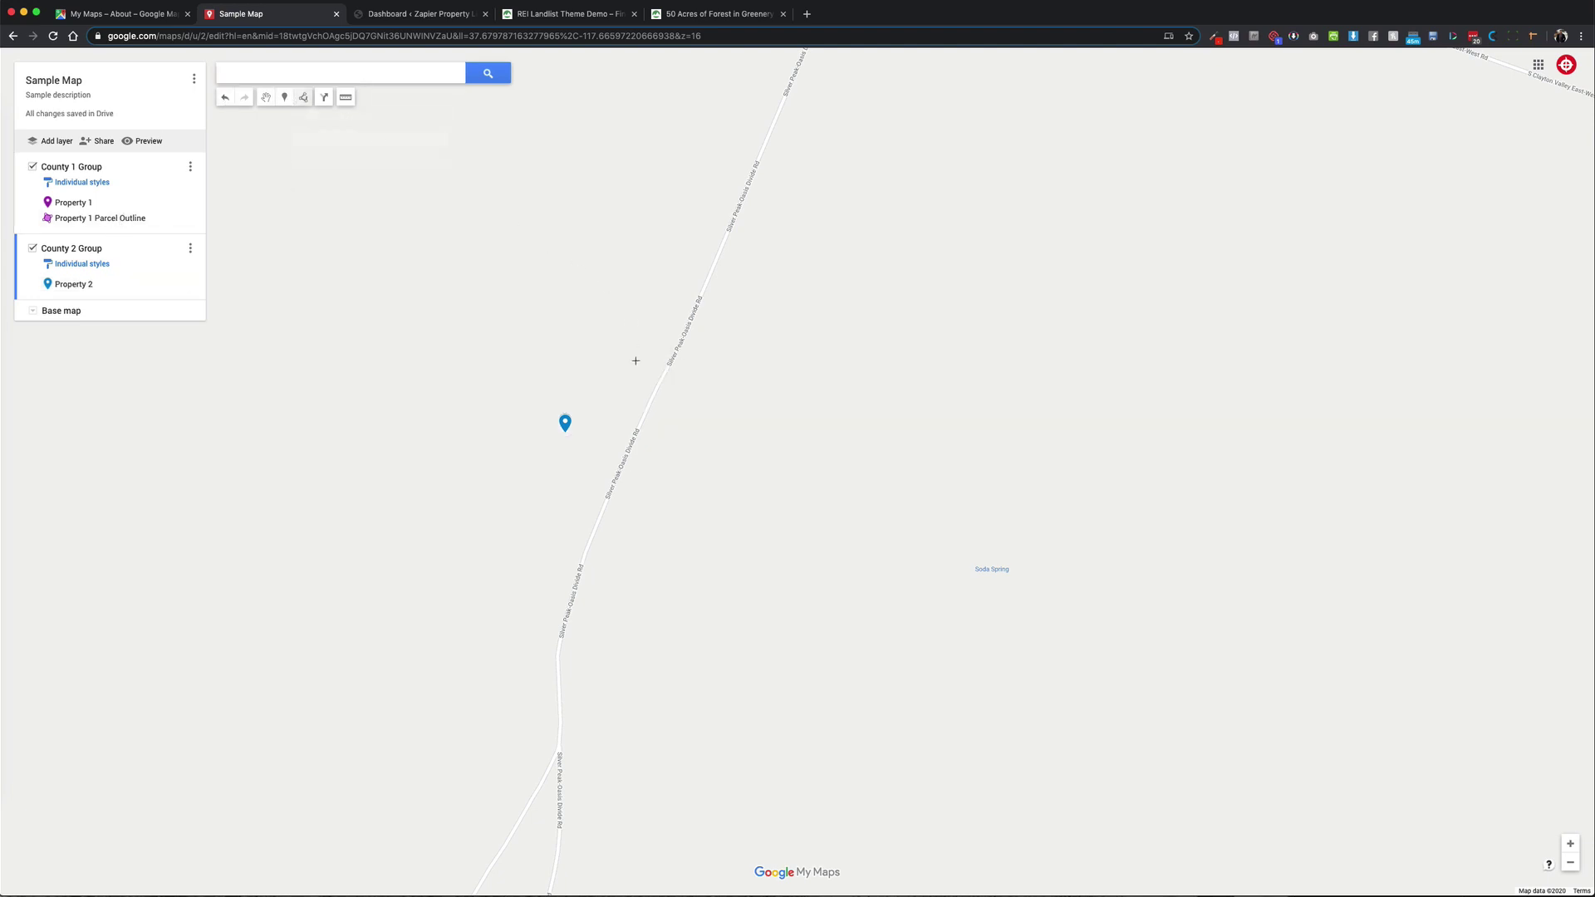
left_click(635, 393)
left_click(453, 312)
left_click(404, 471)
left_click(578, 530)
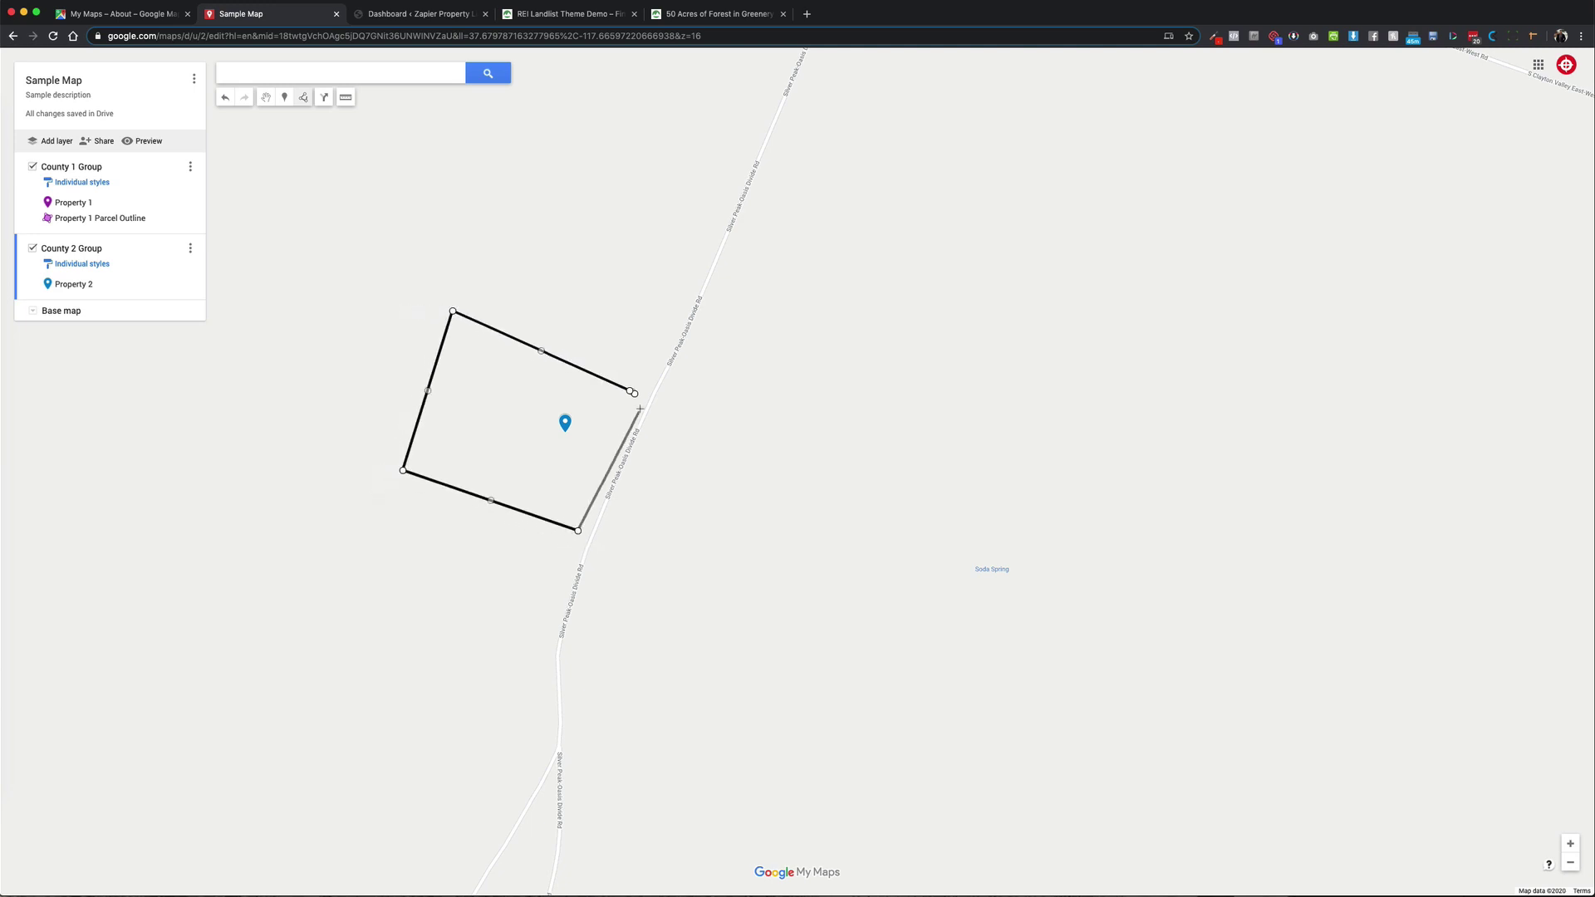
left_click(636, 395)
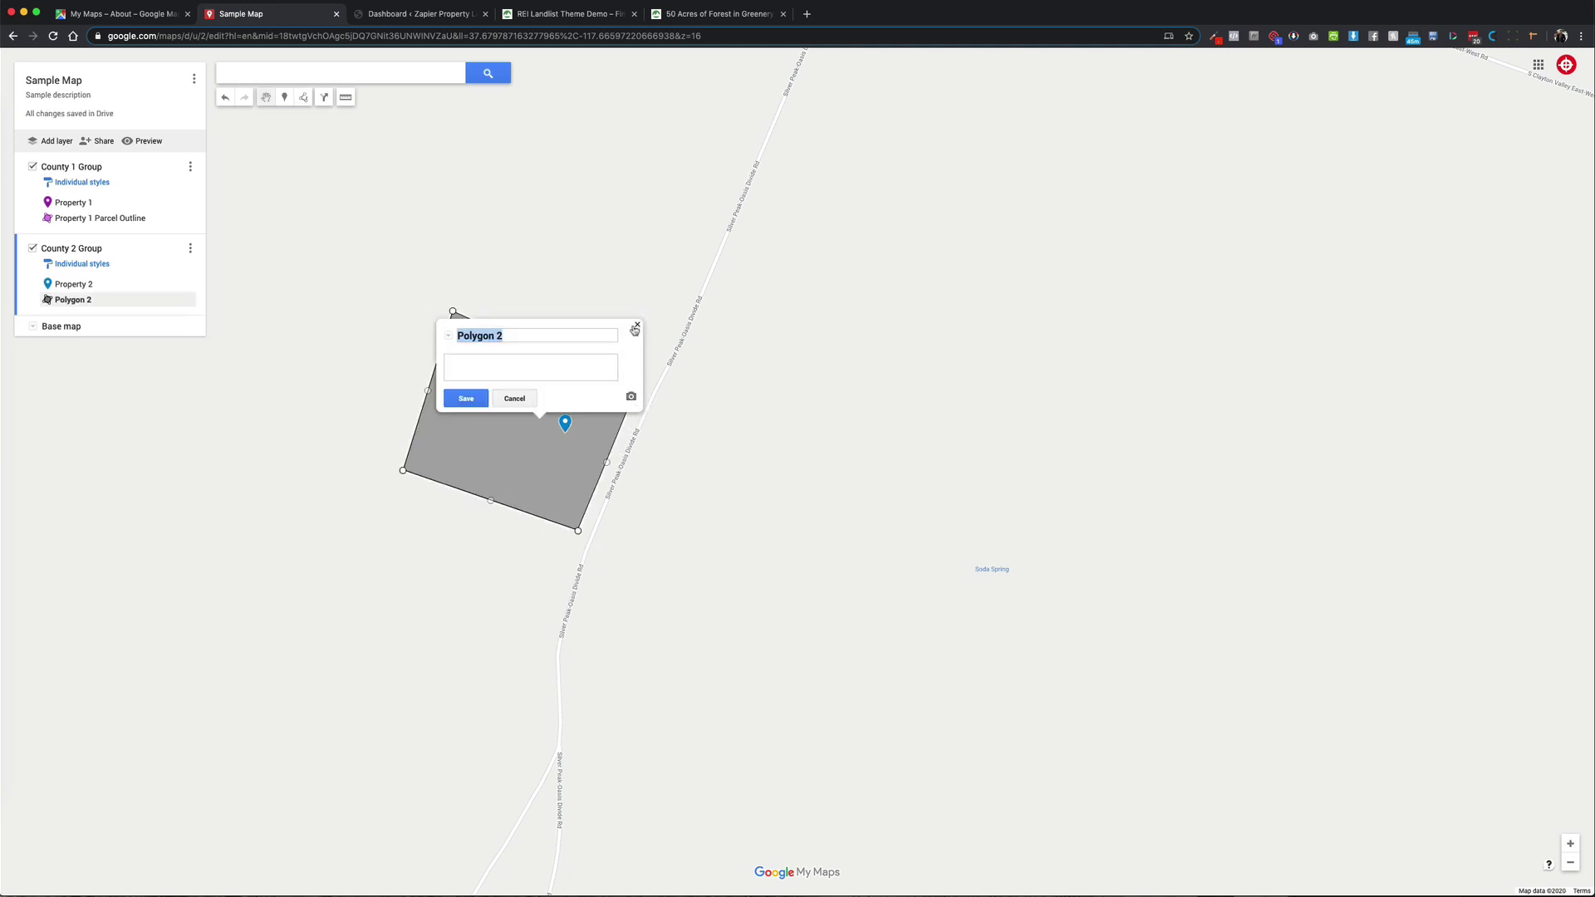
type("Property 2 Parcel Outline")
left_click(474, 400)
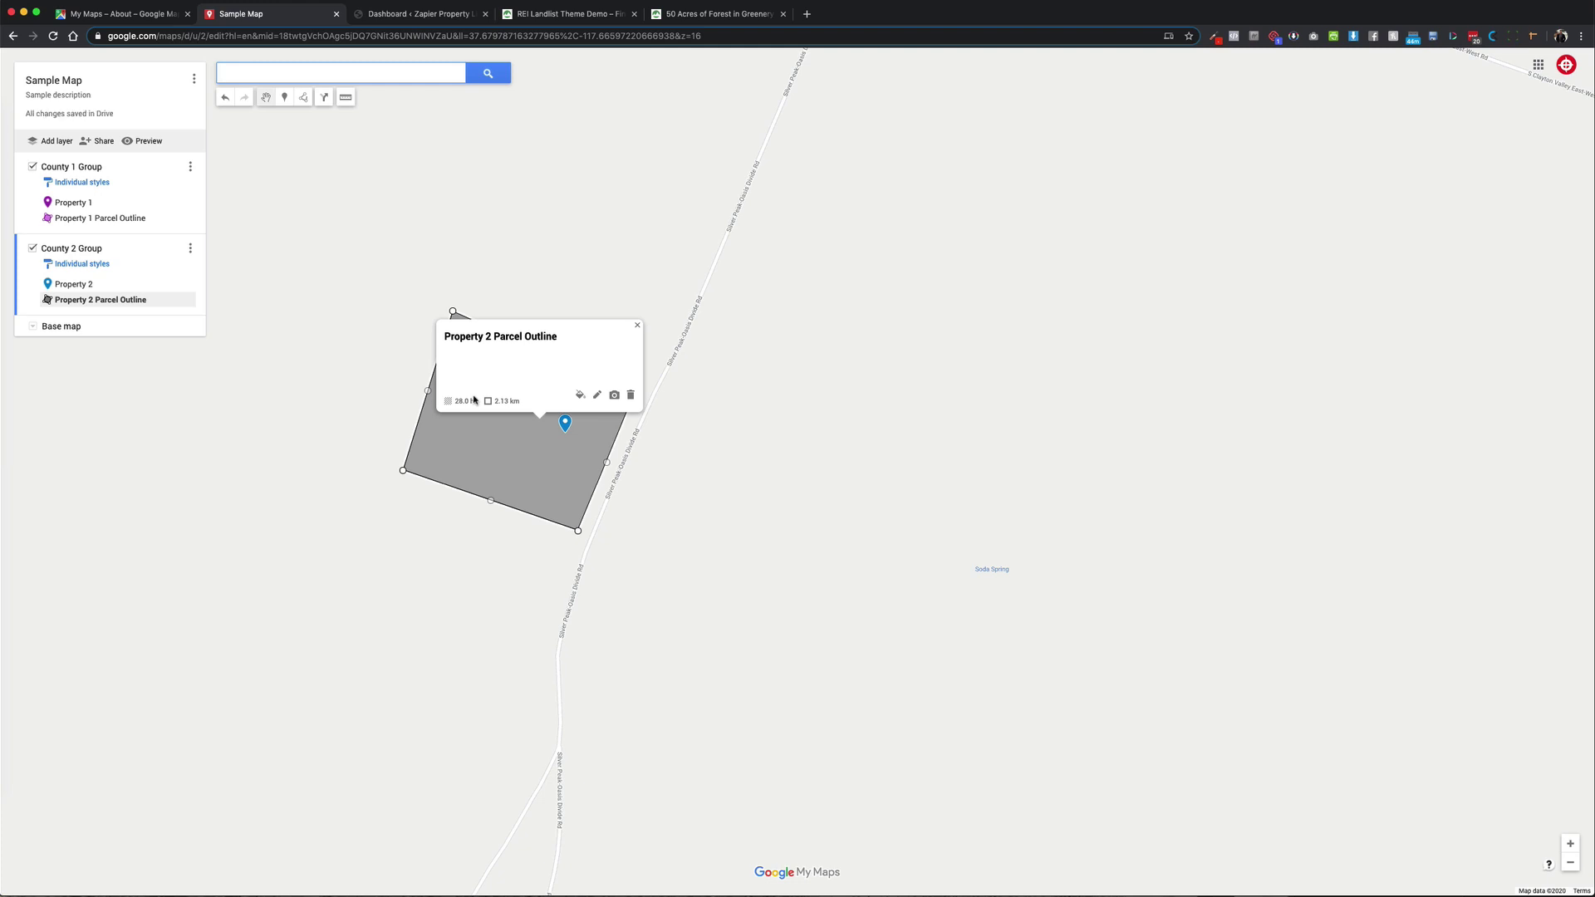
left_click(150, 142)
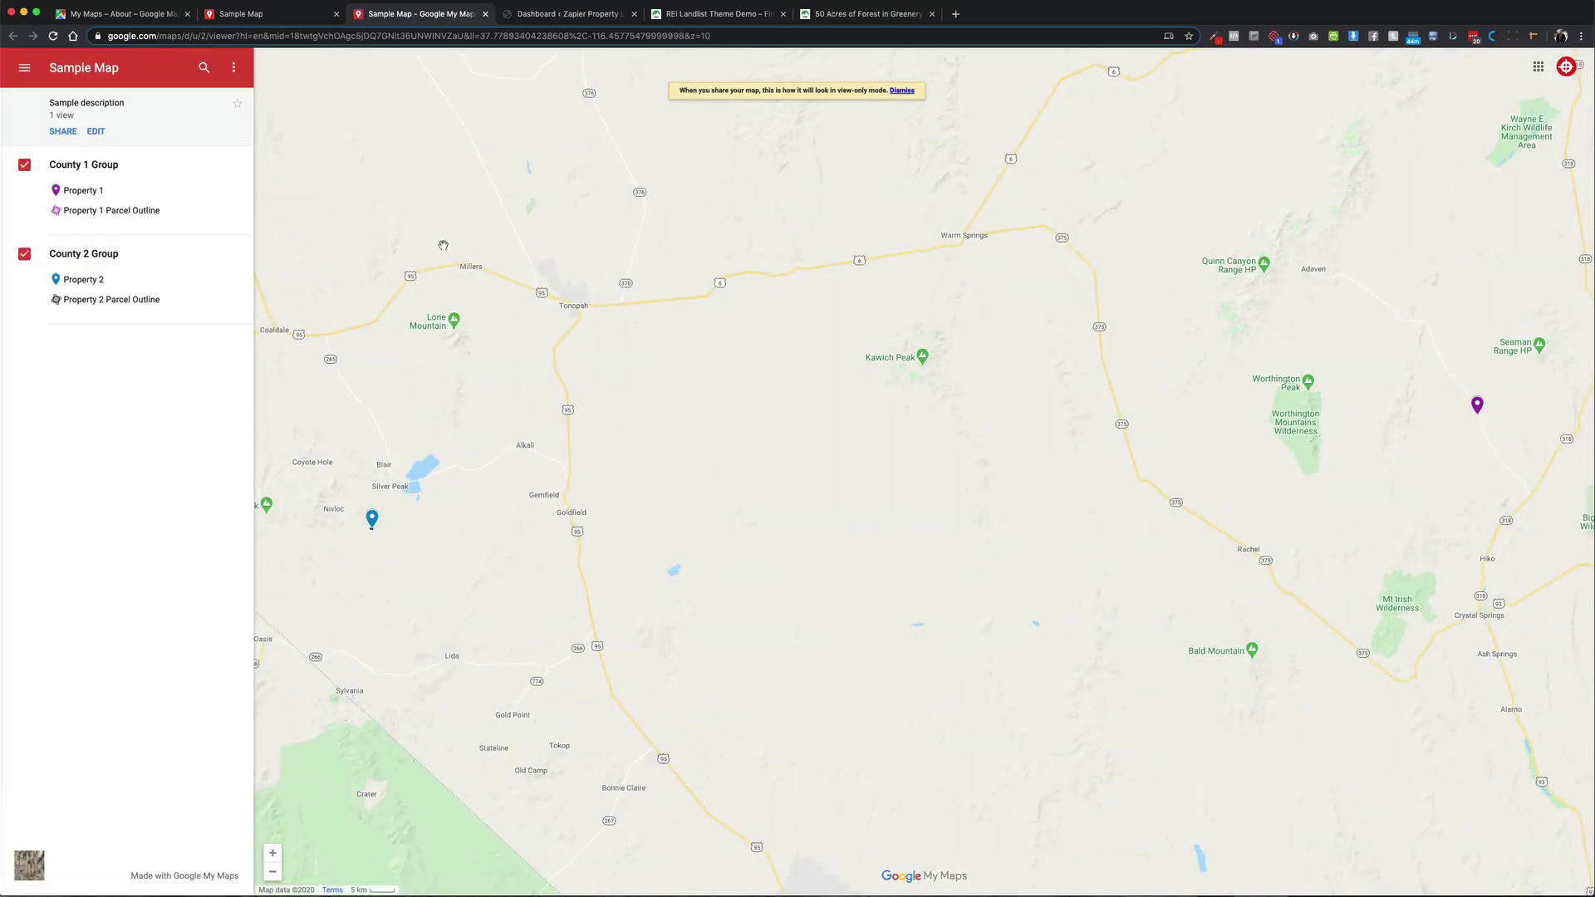
- Zoom and pan the preview to show both property pins, then close the preview tab
scroll(522, 292, "down", 3)
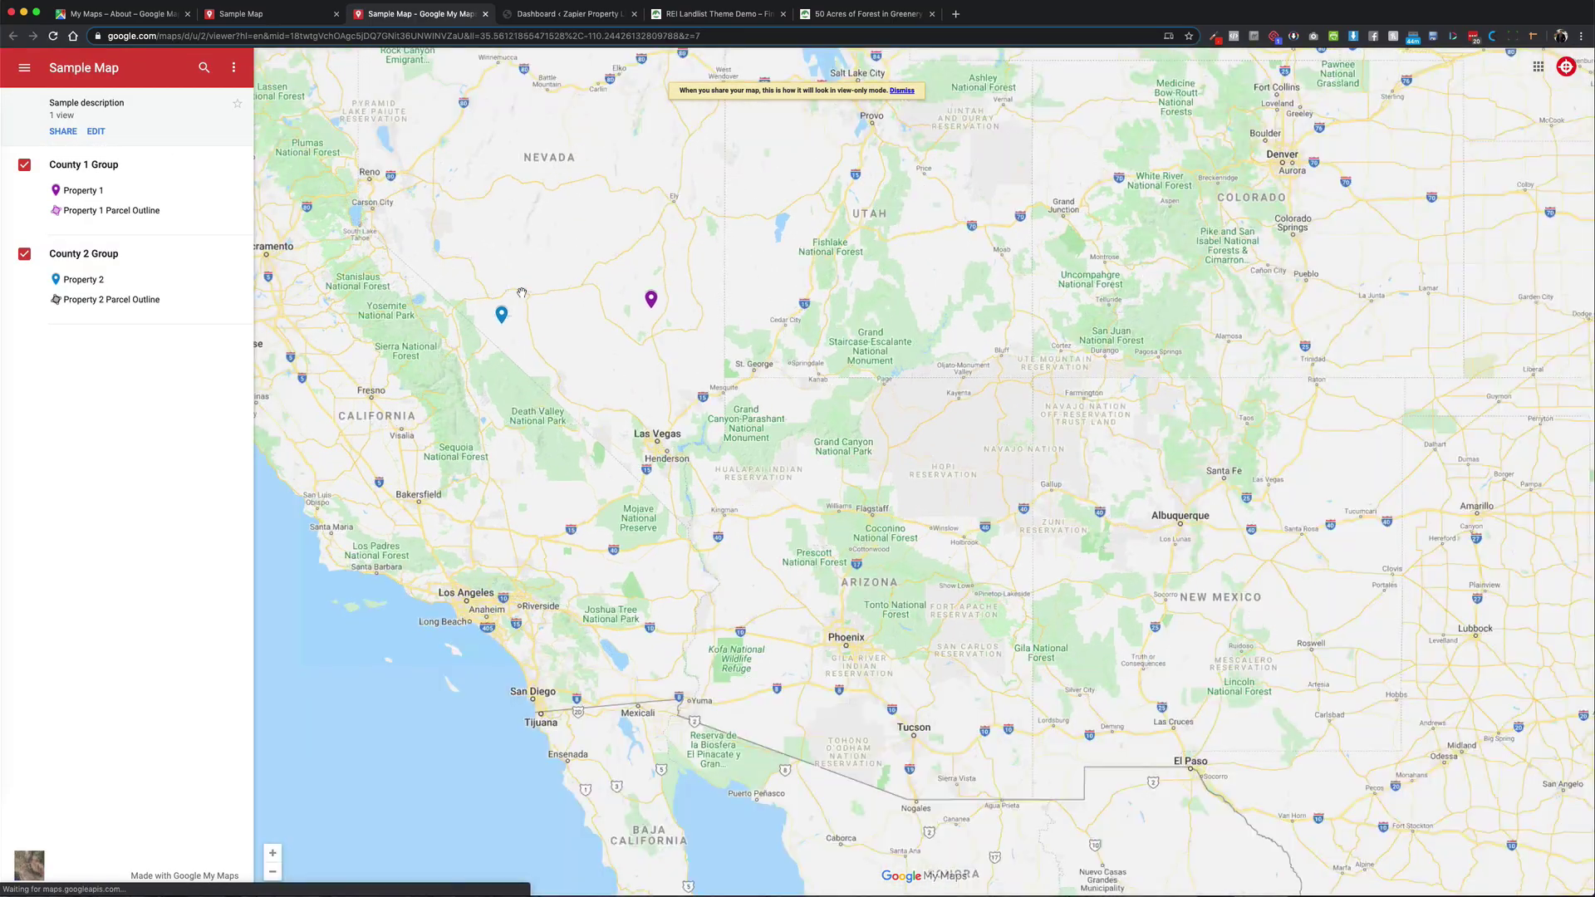
scroll(521, 292, "down", 1)
scroll(531, 293, "up", 2)
left_click_drag(527, 299, 649, 421)
scroll(616, 474, "down", 1)
scroll(624, 466, "up", 1)
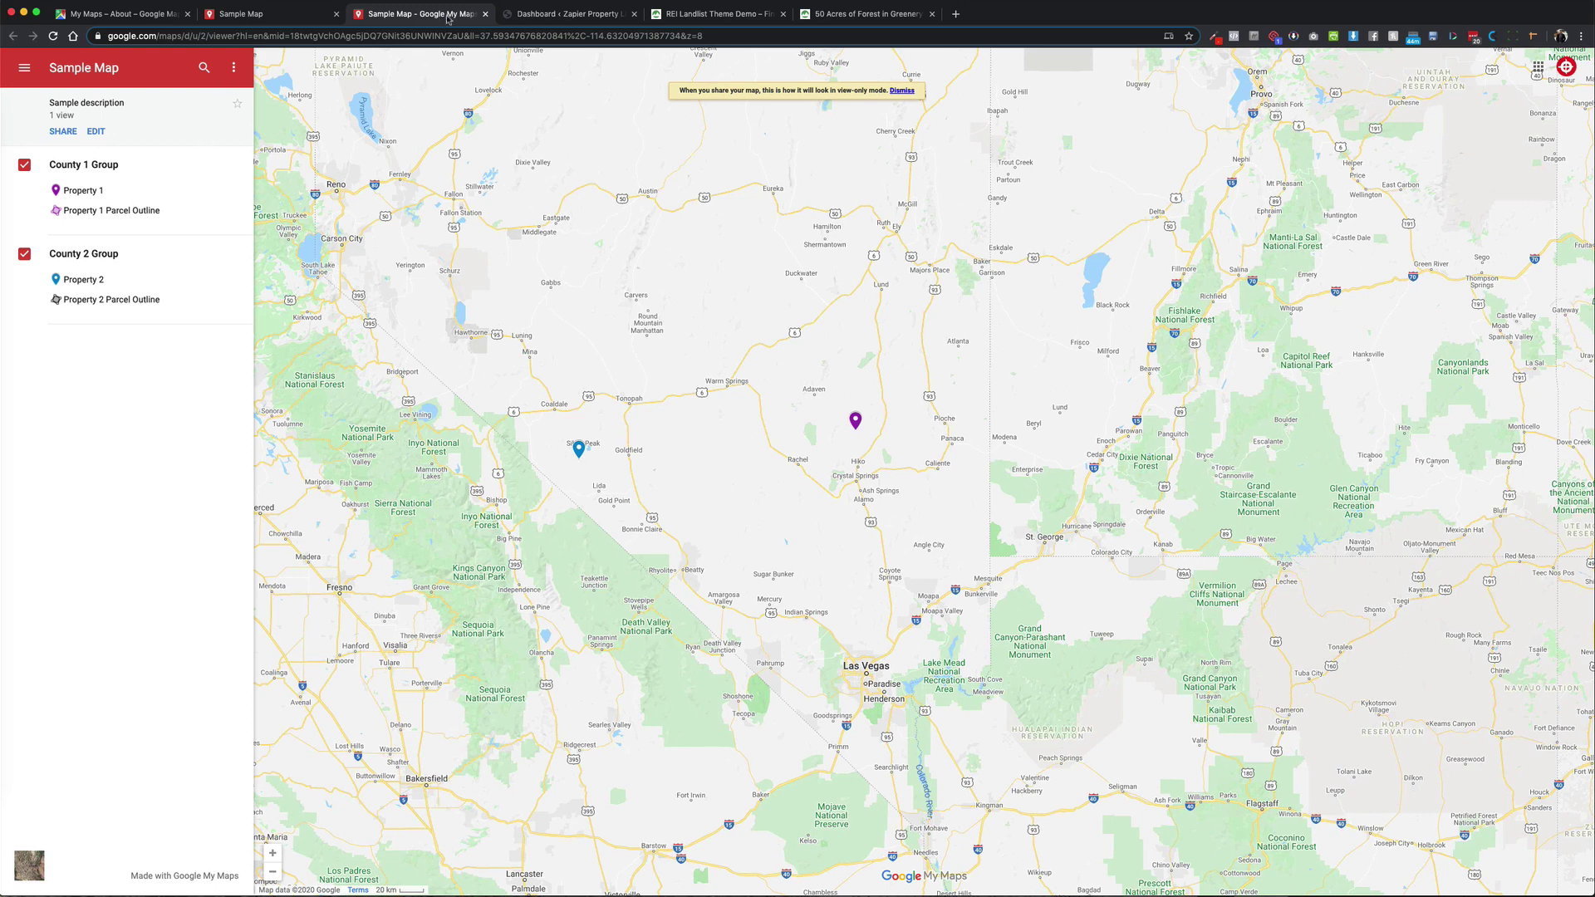
left_click(485, 15)
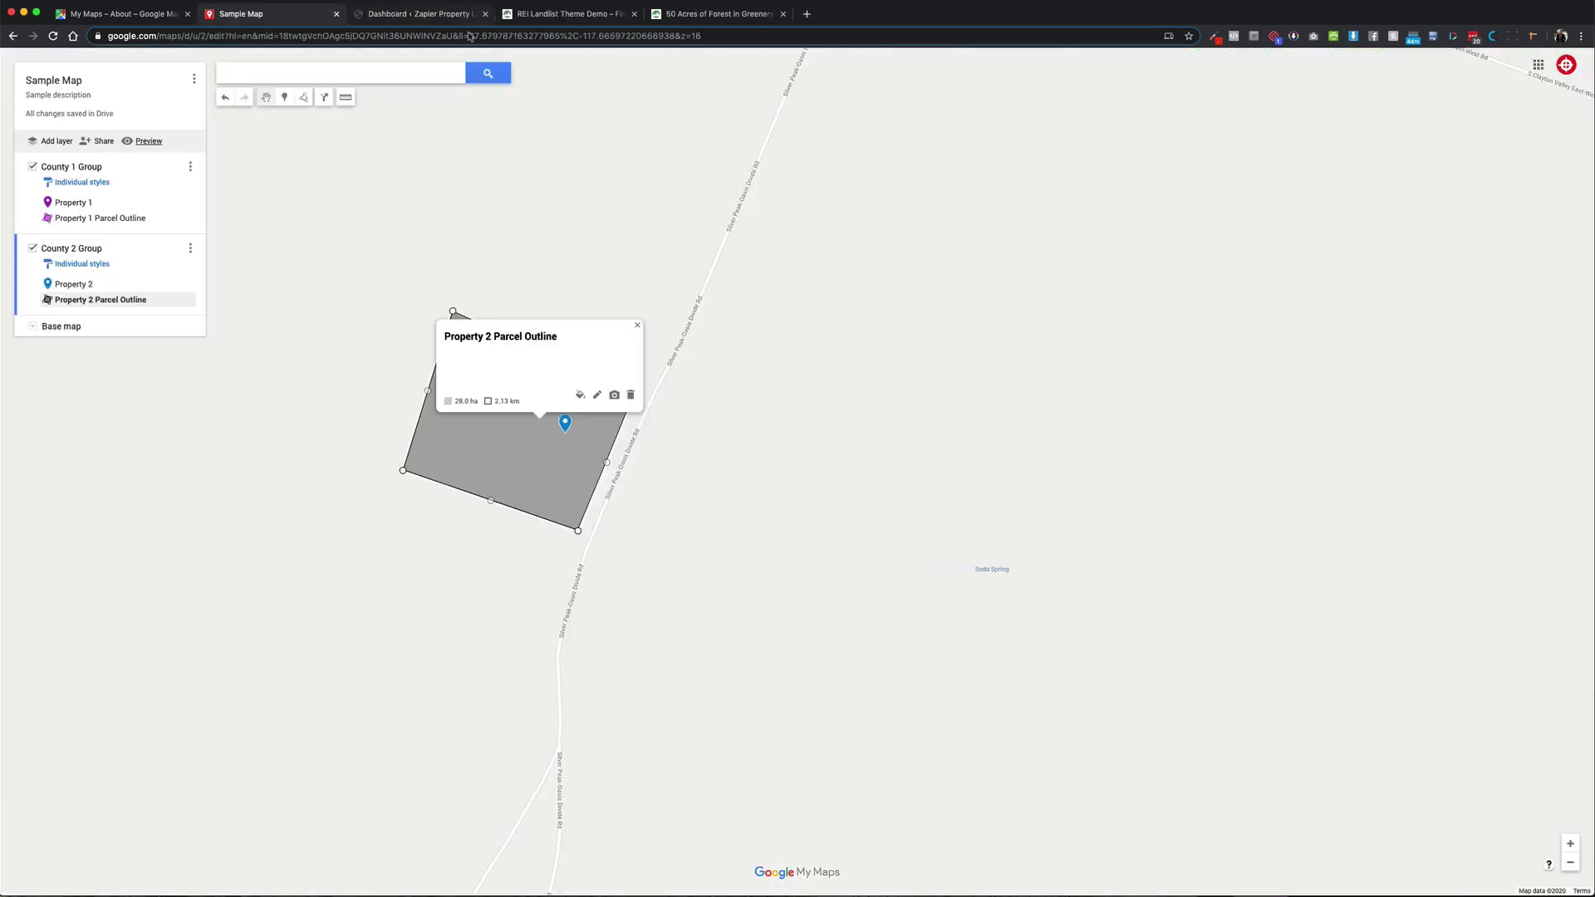
- Open the Base map style grid at the bottom of the layer panel and pick Terrain
left_click(192, 84)
left_click(232, 203)
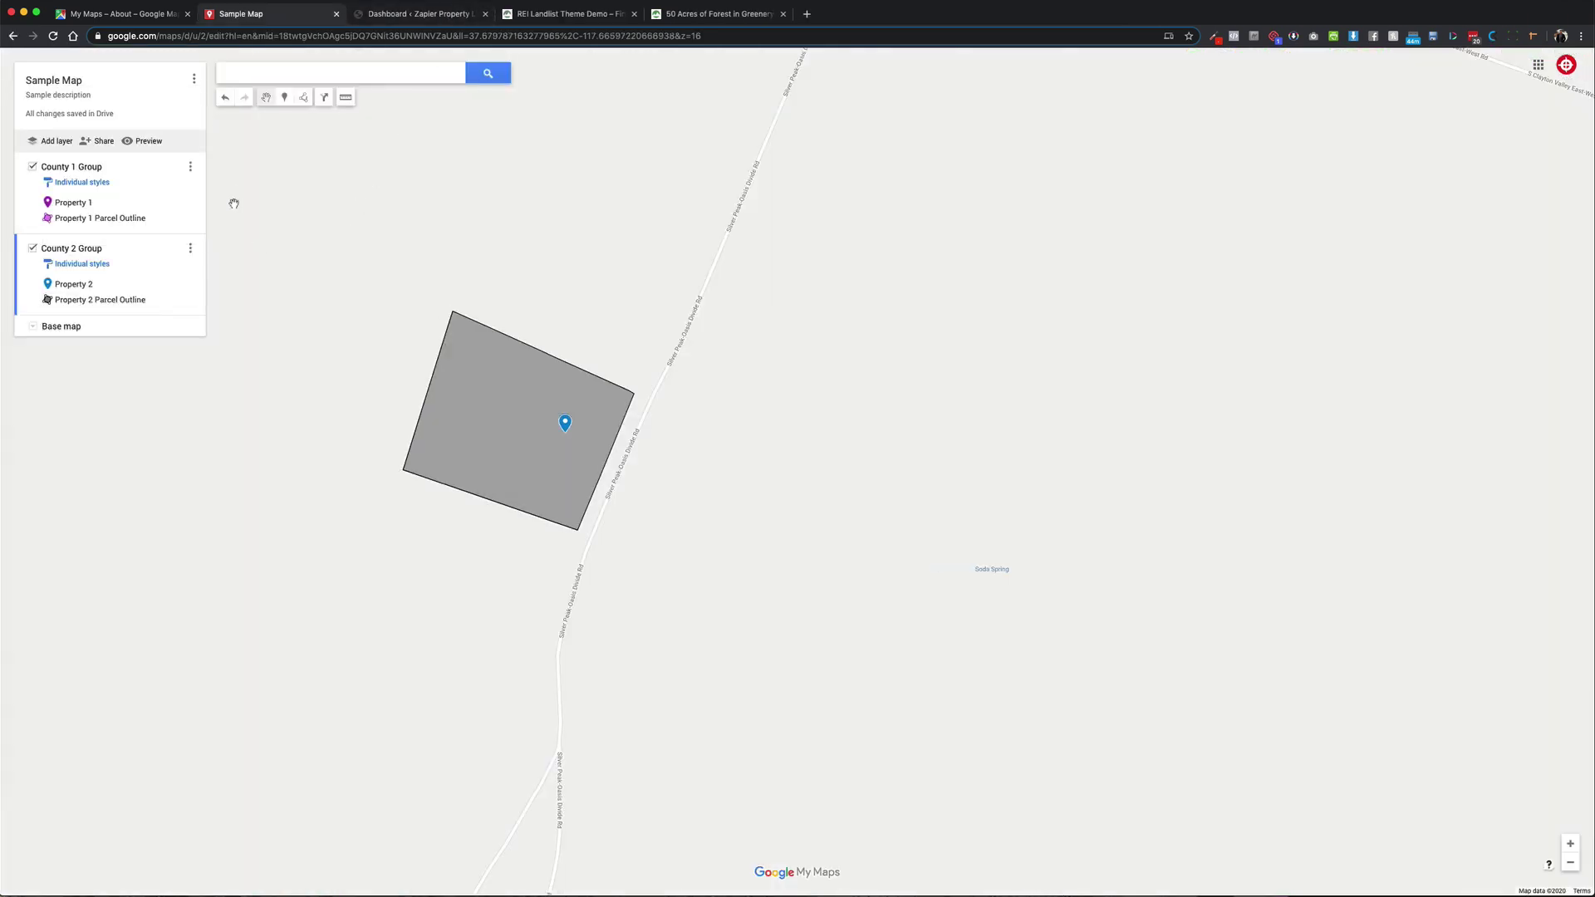
scroll(349, 342, "down", 5)
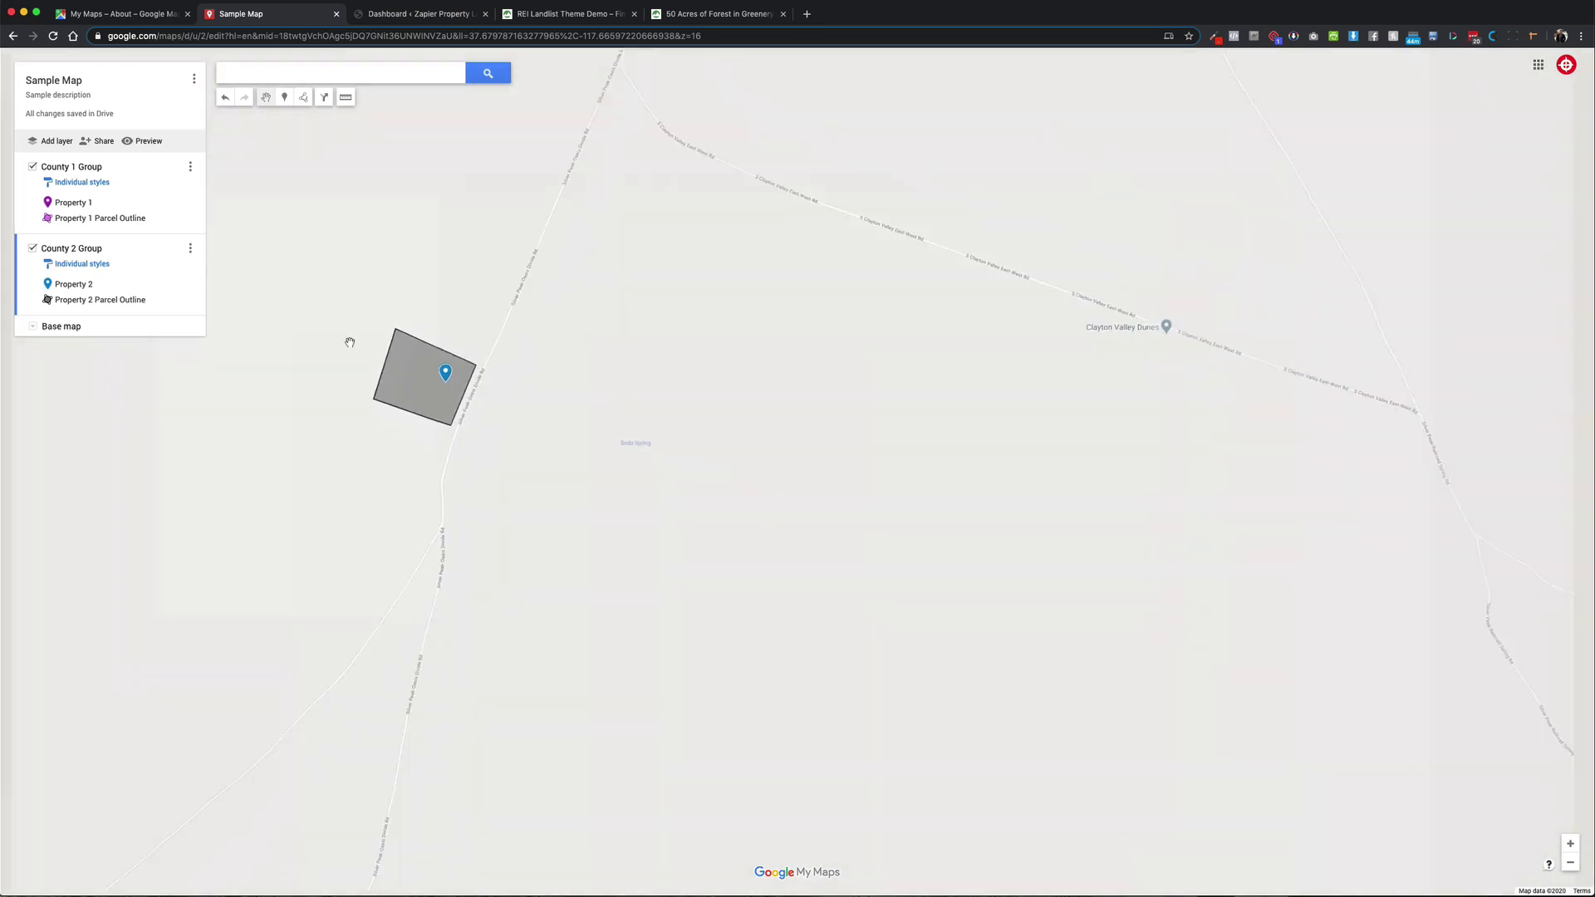
scroll(310, 370, "down", 4)
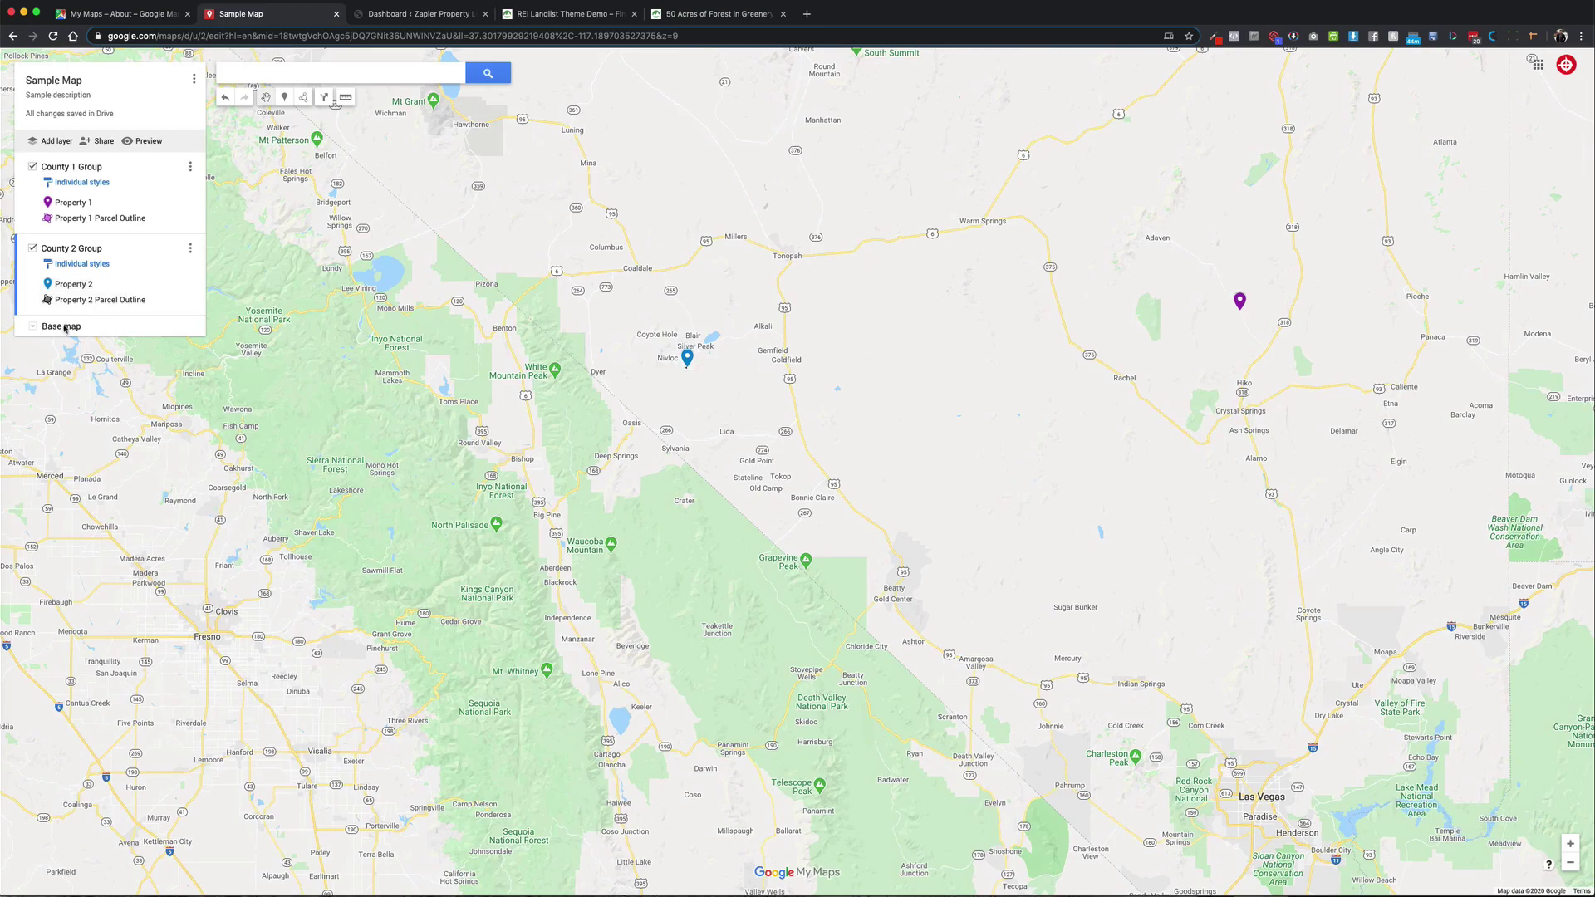
left_click(31, 330)
left_click(104, 359)
left_click(145, 363)
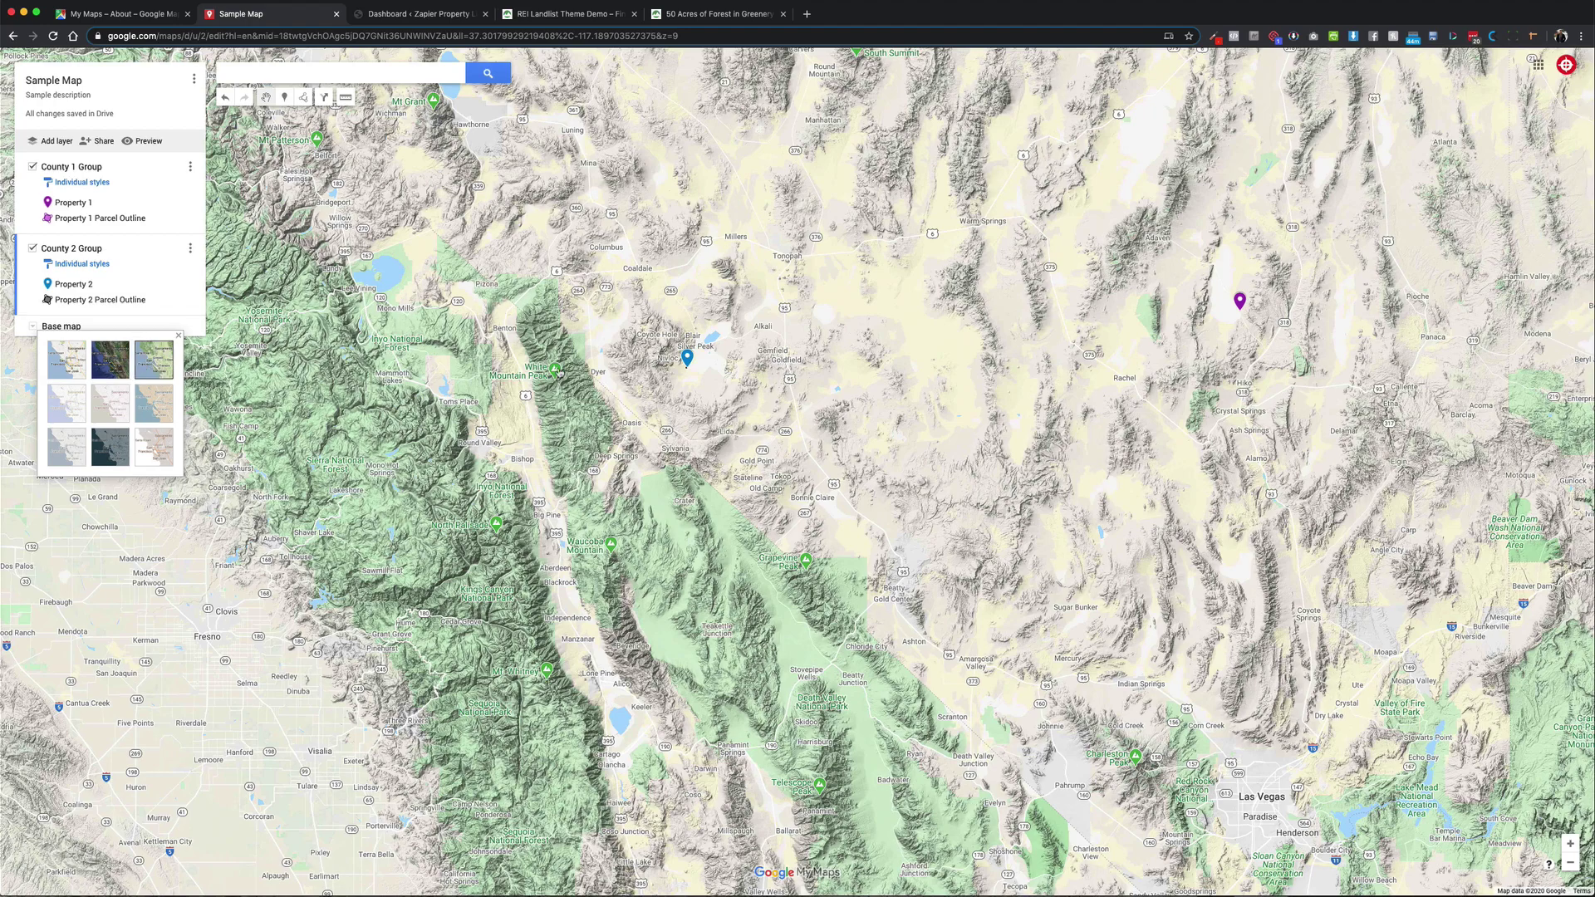
- Zoom and pan the terrain map around the purple Property 1 and blue Property 2 pins
scroll(582, 374, "up", 3)
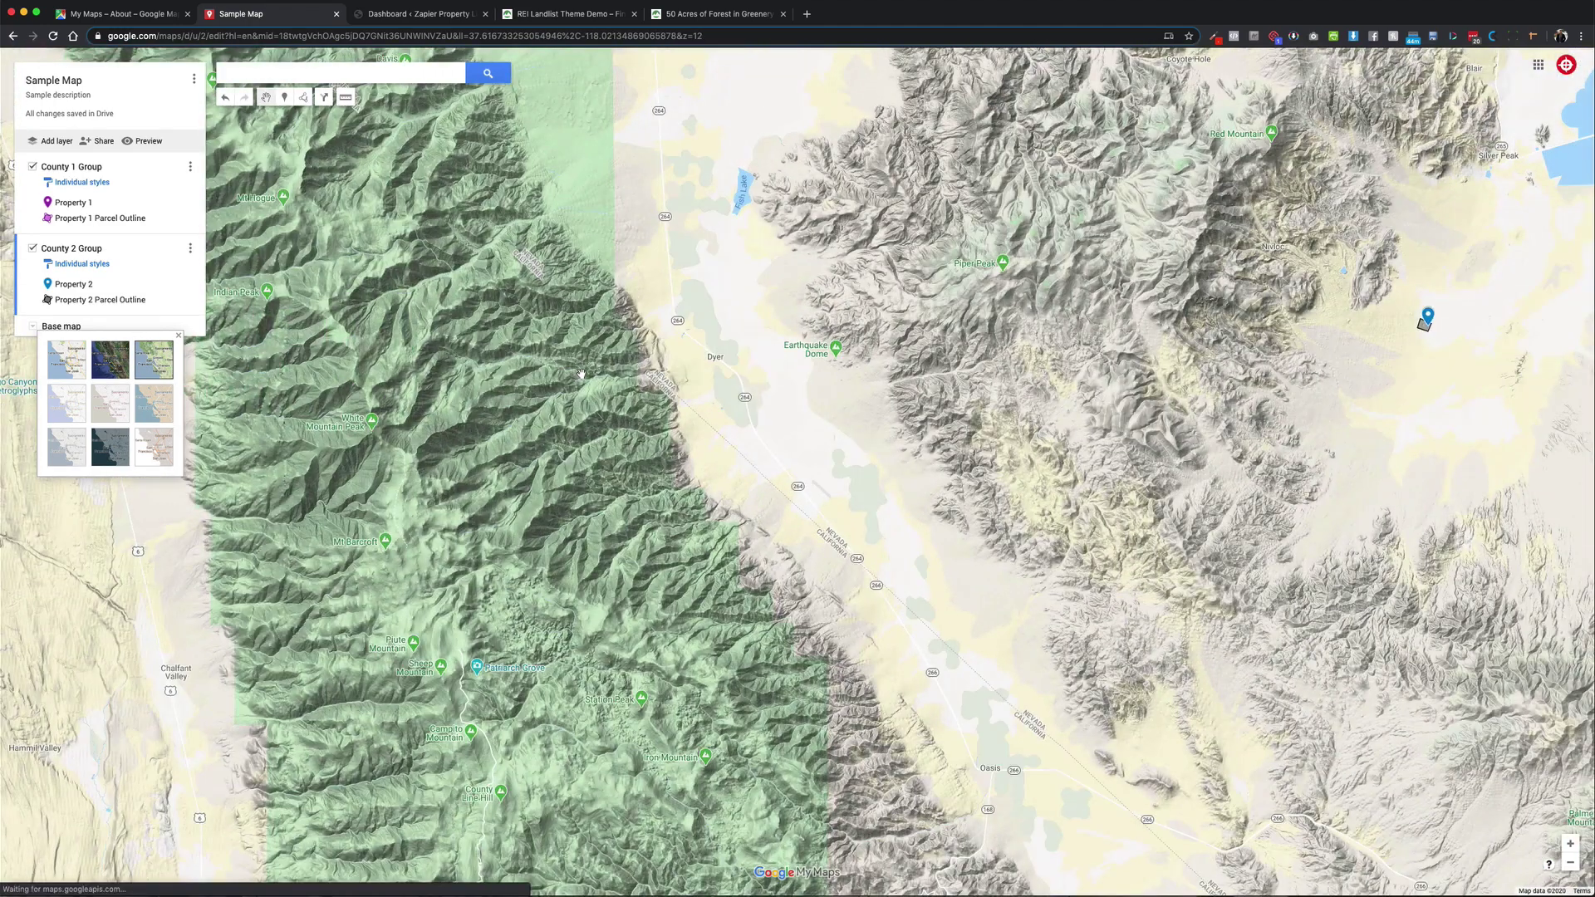
left_click_drag(576, 389, 546, 429)
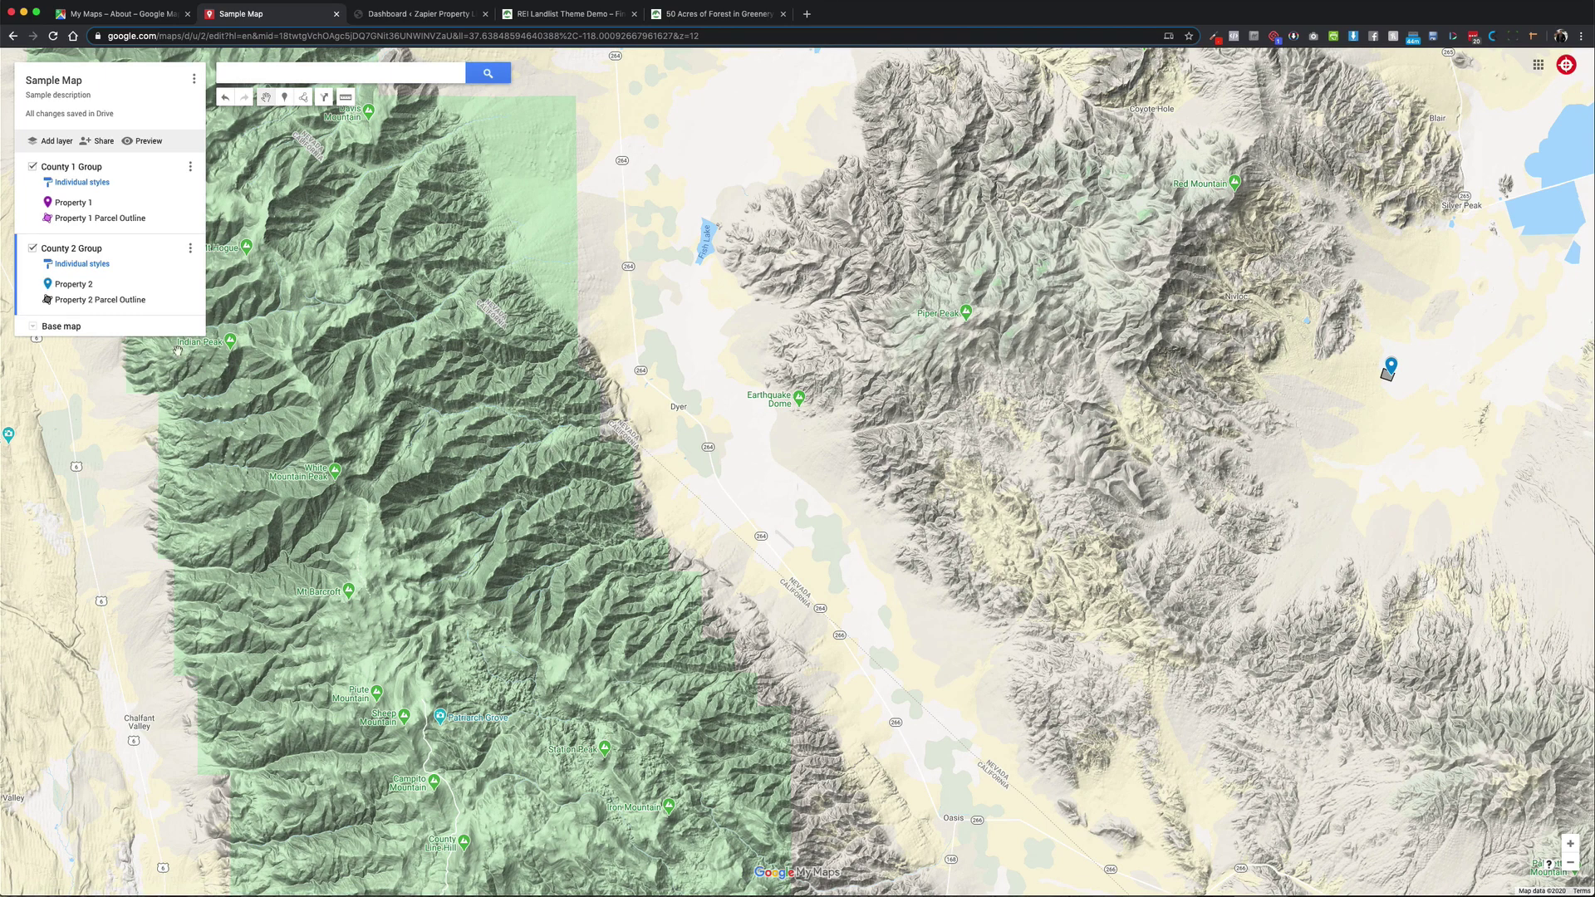
scroll(580, 383, "down", 2)
scroll(580, 383, "up", 1)
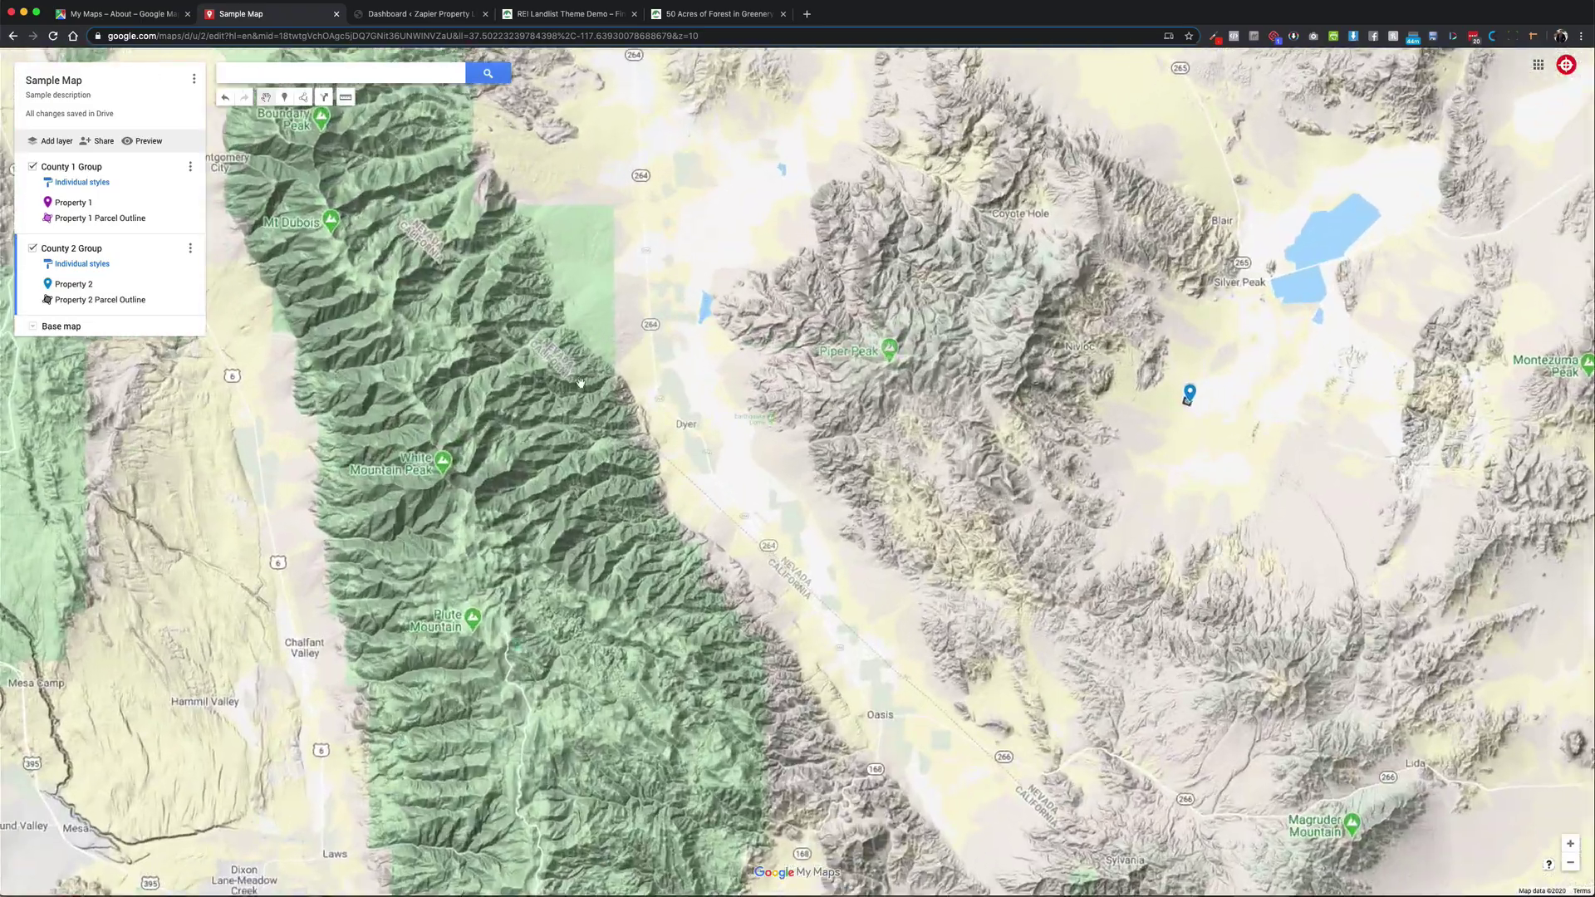
scroll(580, 383, "up", 1)
left_click_drag(685, 588, 573, 435)
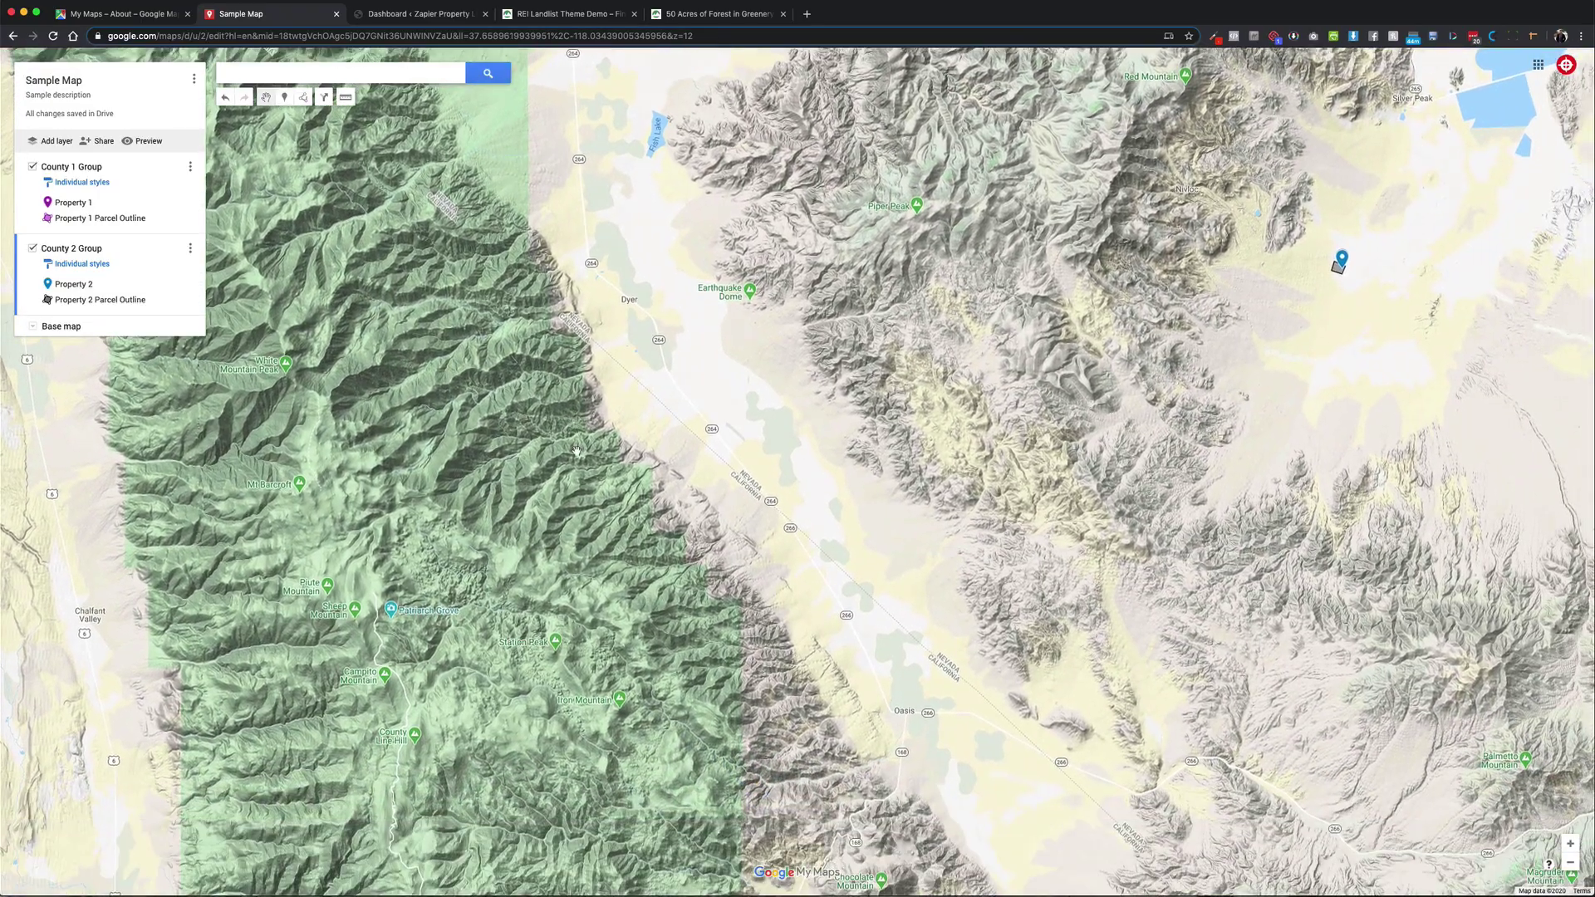
scroll(576, 451, "down", 2)
scroll(735, 462, "down", 2)
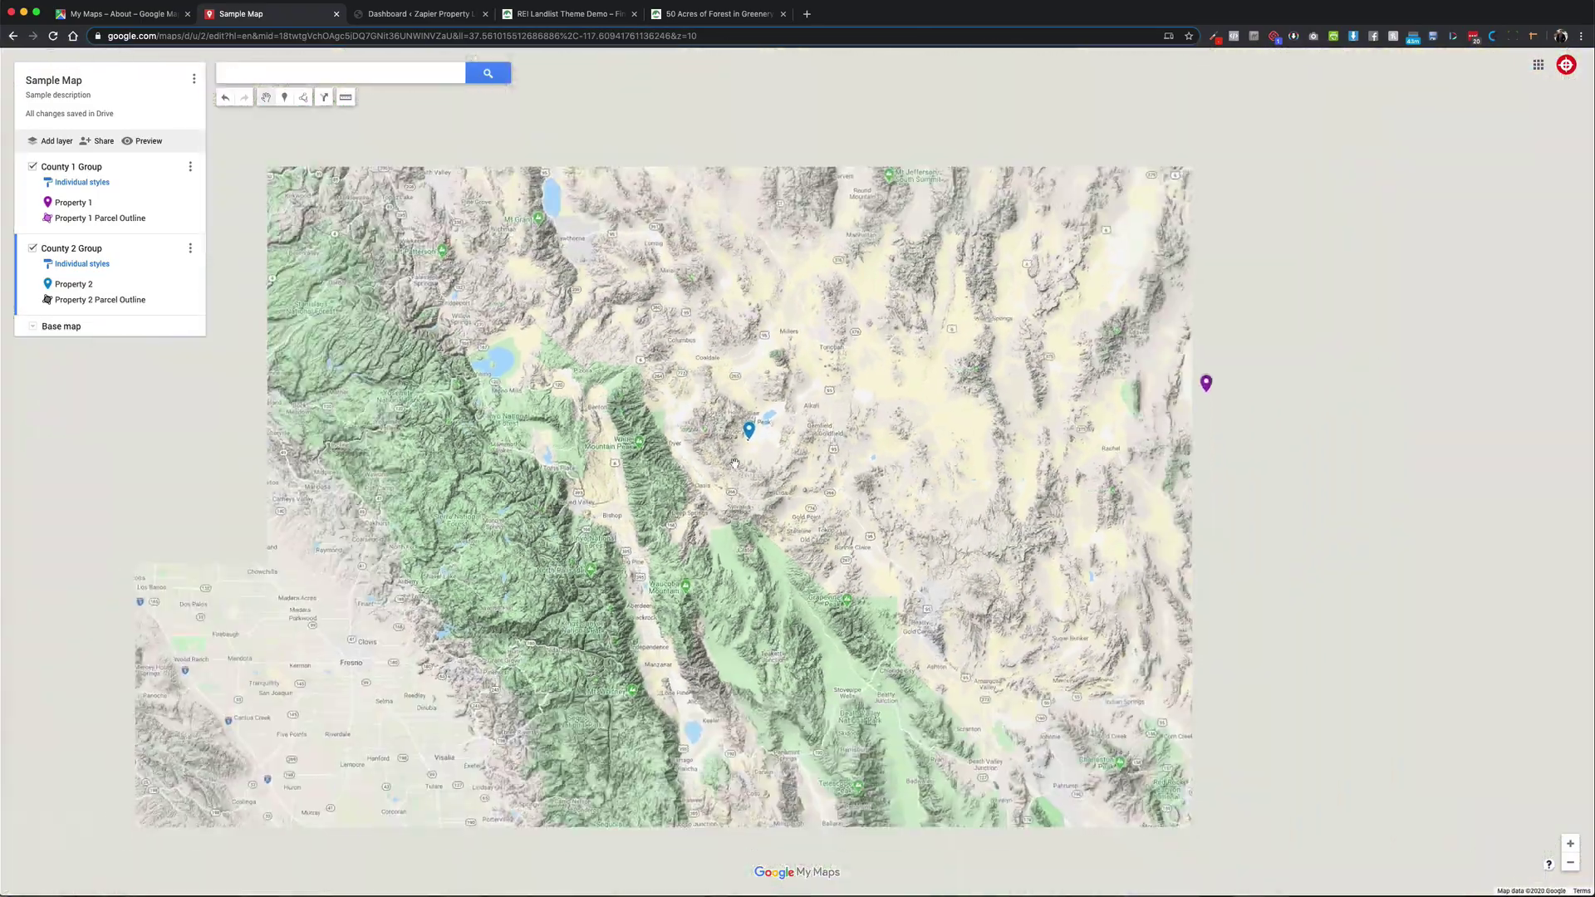
scroll(738, 465, "down", 3)
scroll(752, 471, "up", 3)
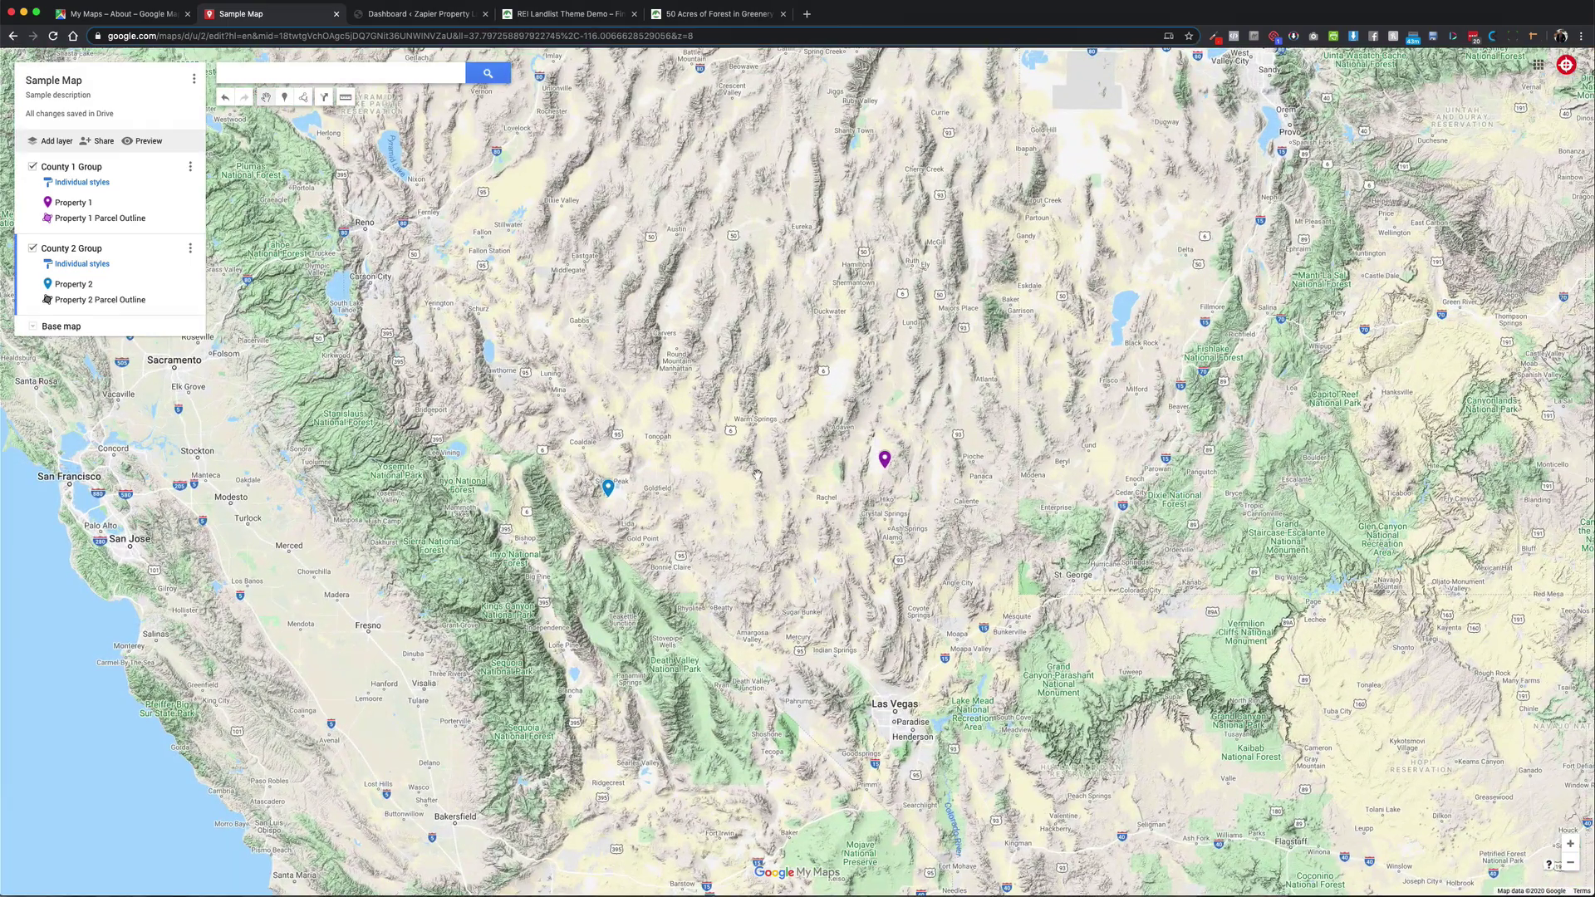
- Frame both property pins and set that view as the map's default view
left_click_drag(756, 474, 753, 392)
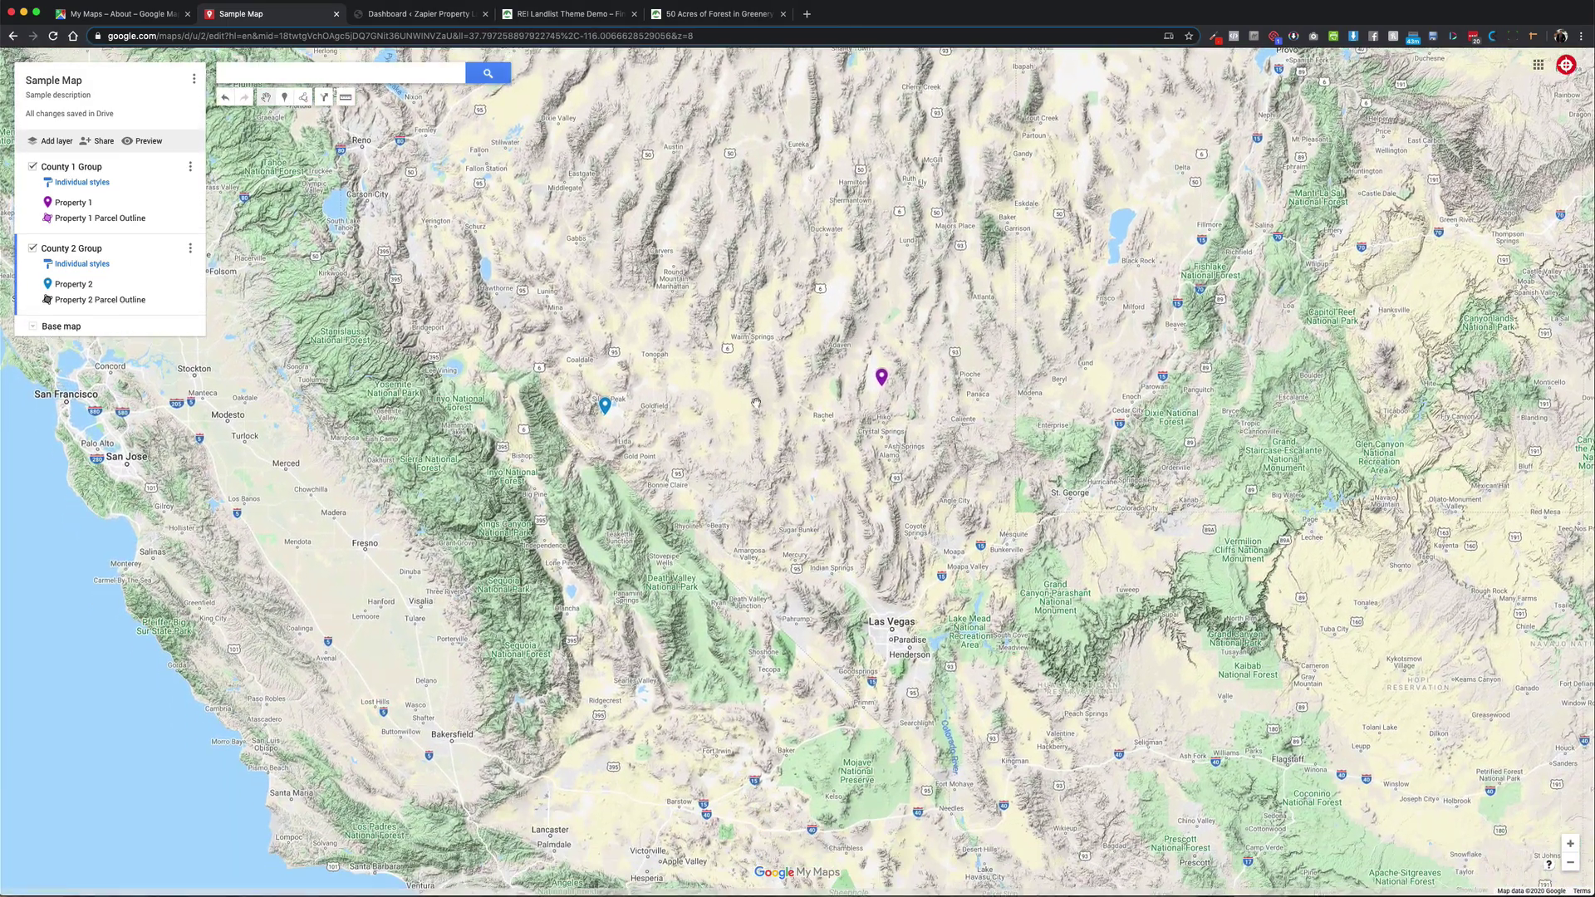
left_click(194, 81)
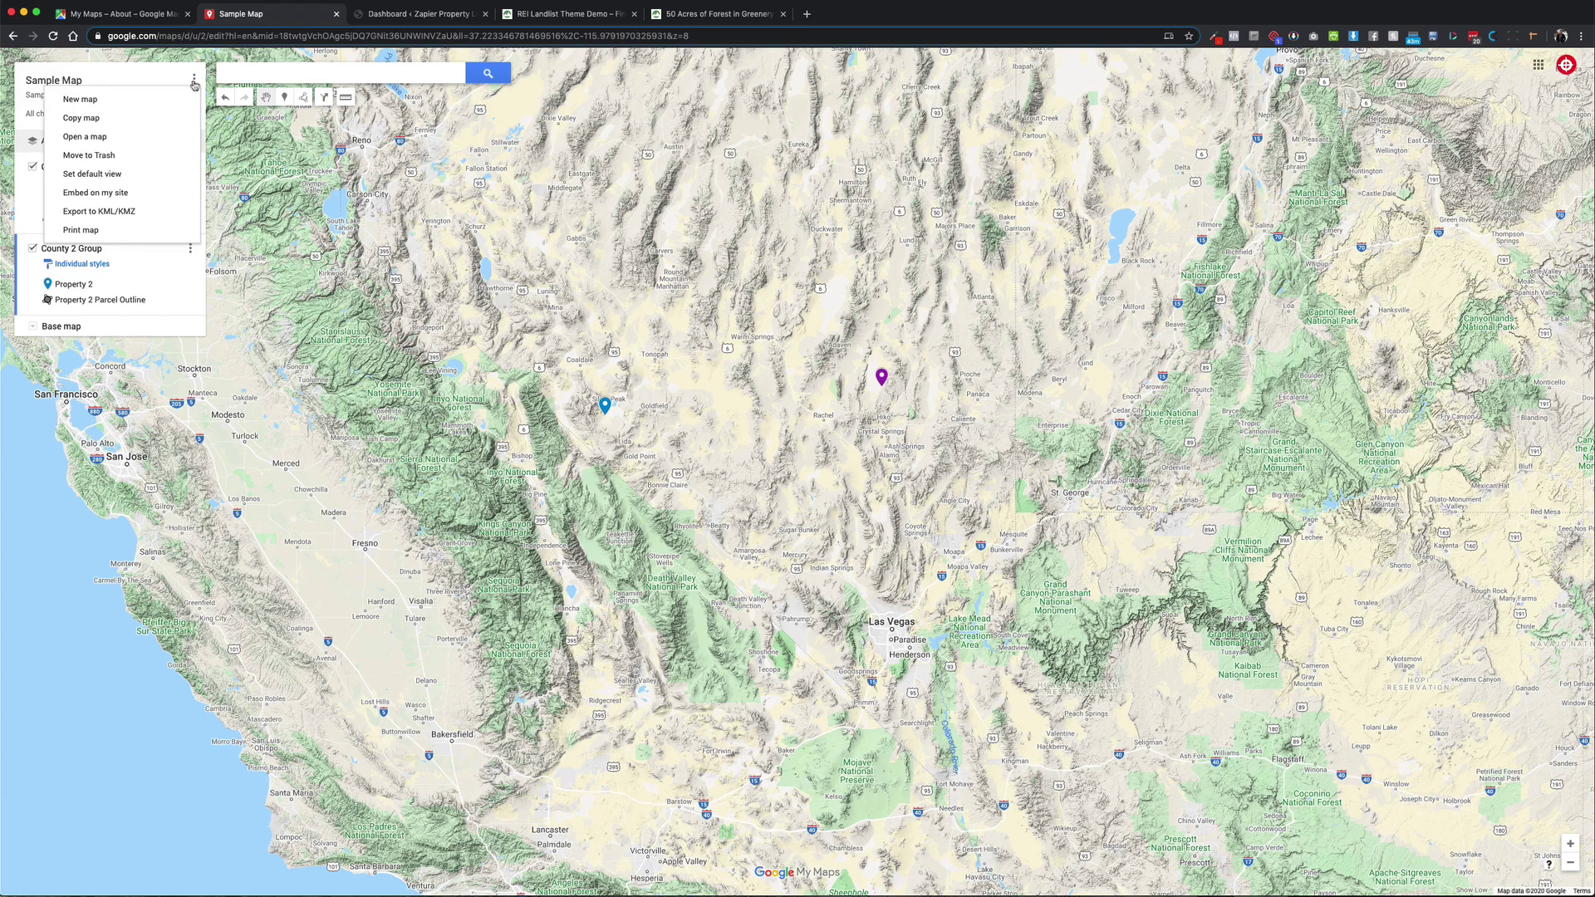
left_click(111, 177)
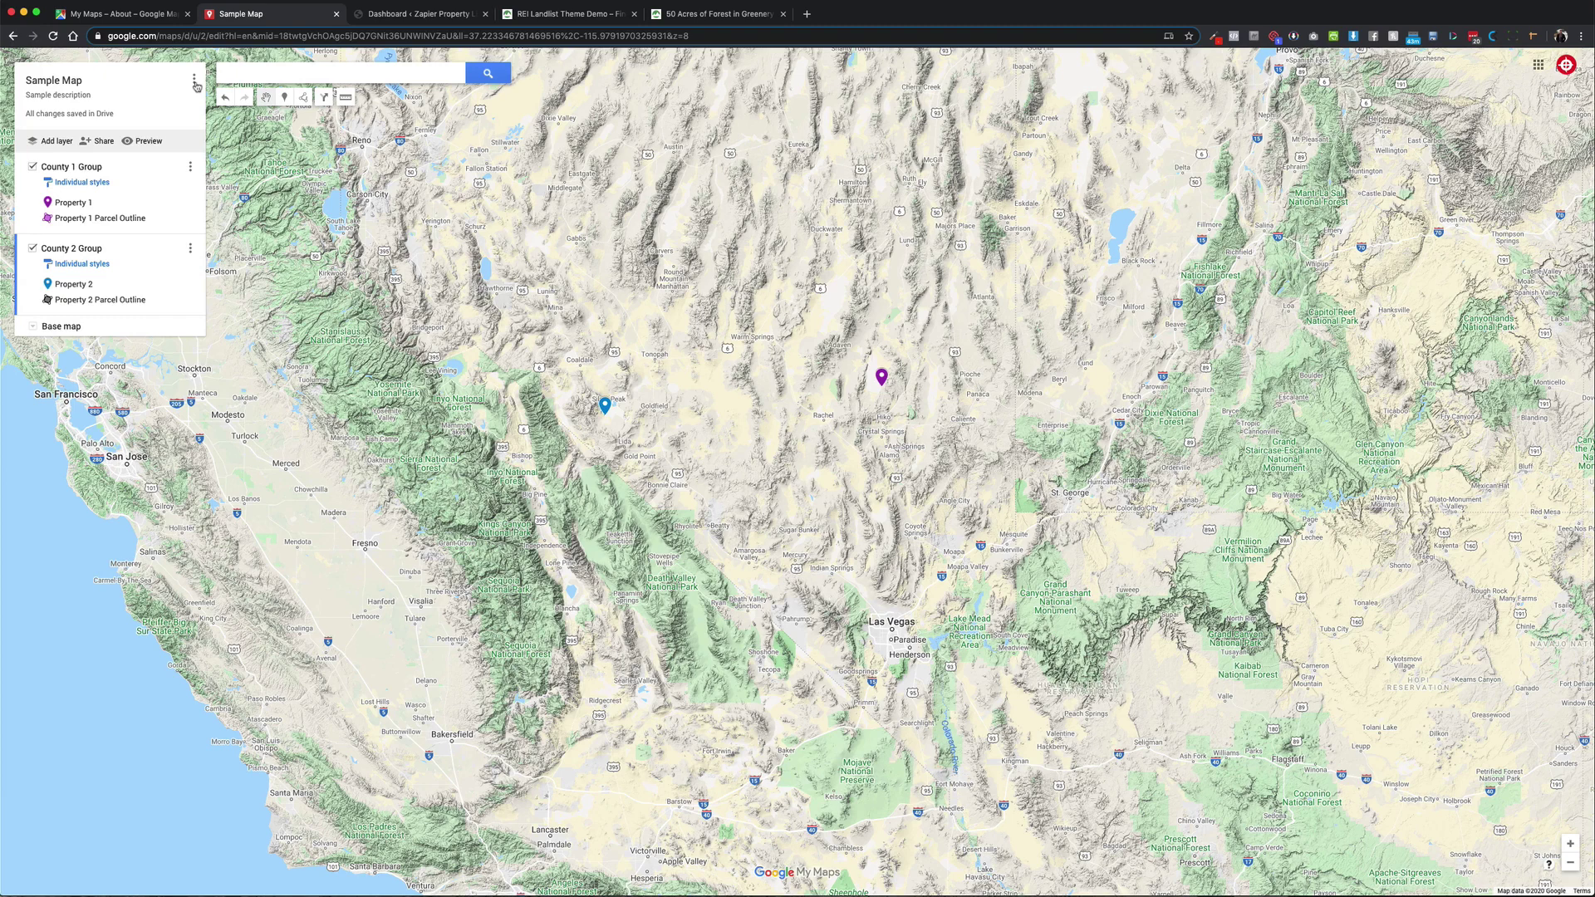
- Change the Sample Map's link sharing to 'On - Public on the web' and save
left_click(93, 142)
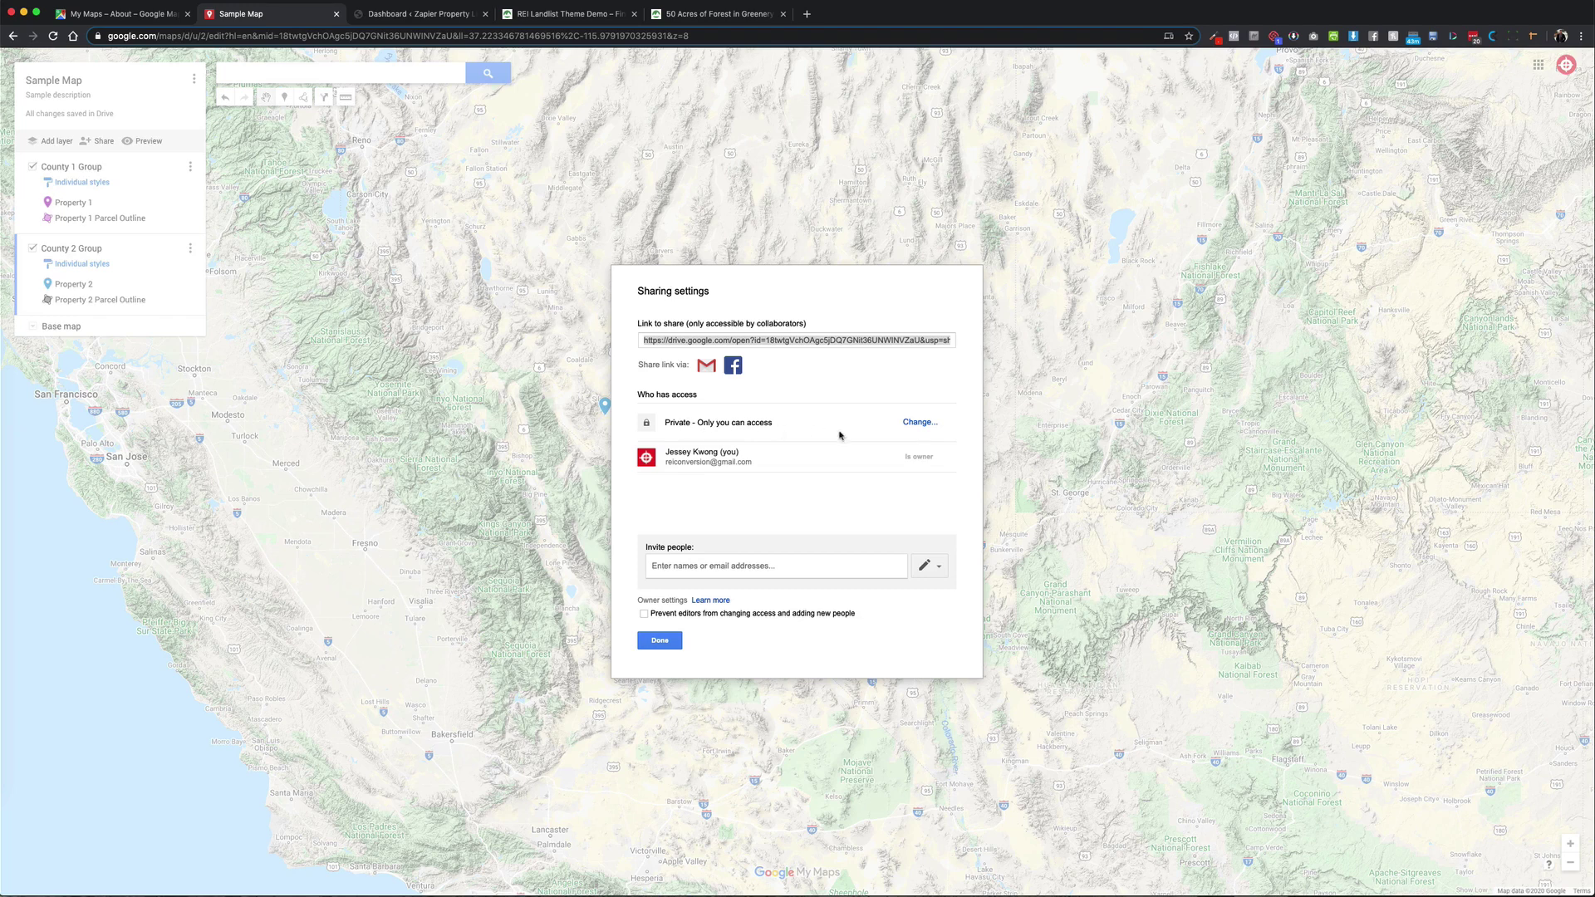
left_click(916, 424)
left_click(661, 426)
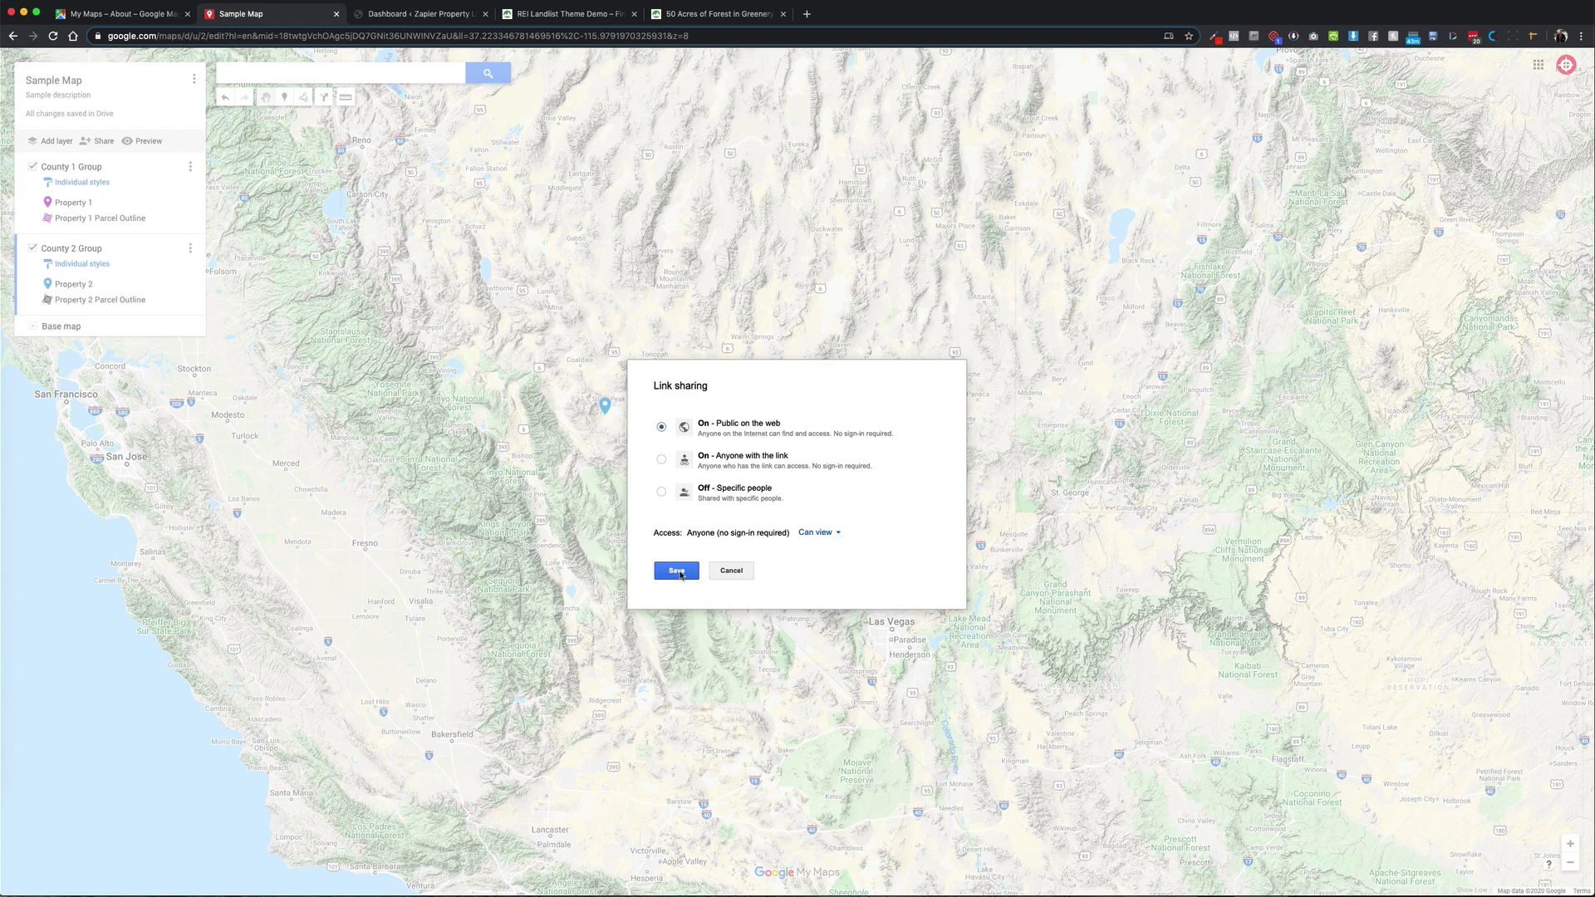
left_click(677, 571)
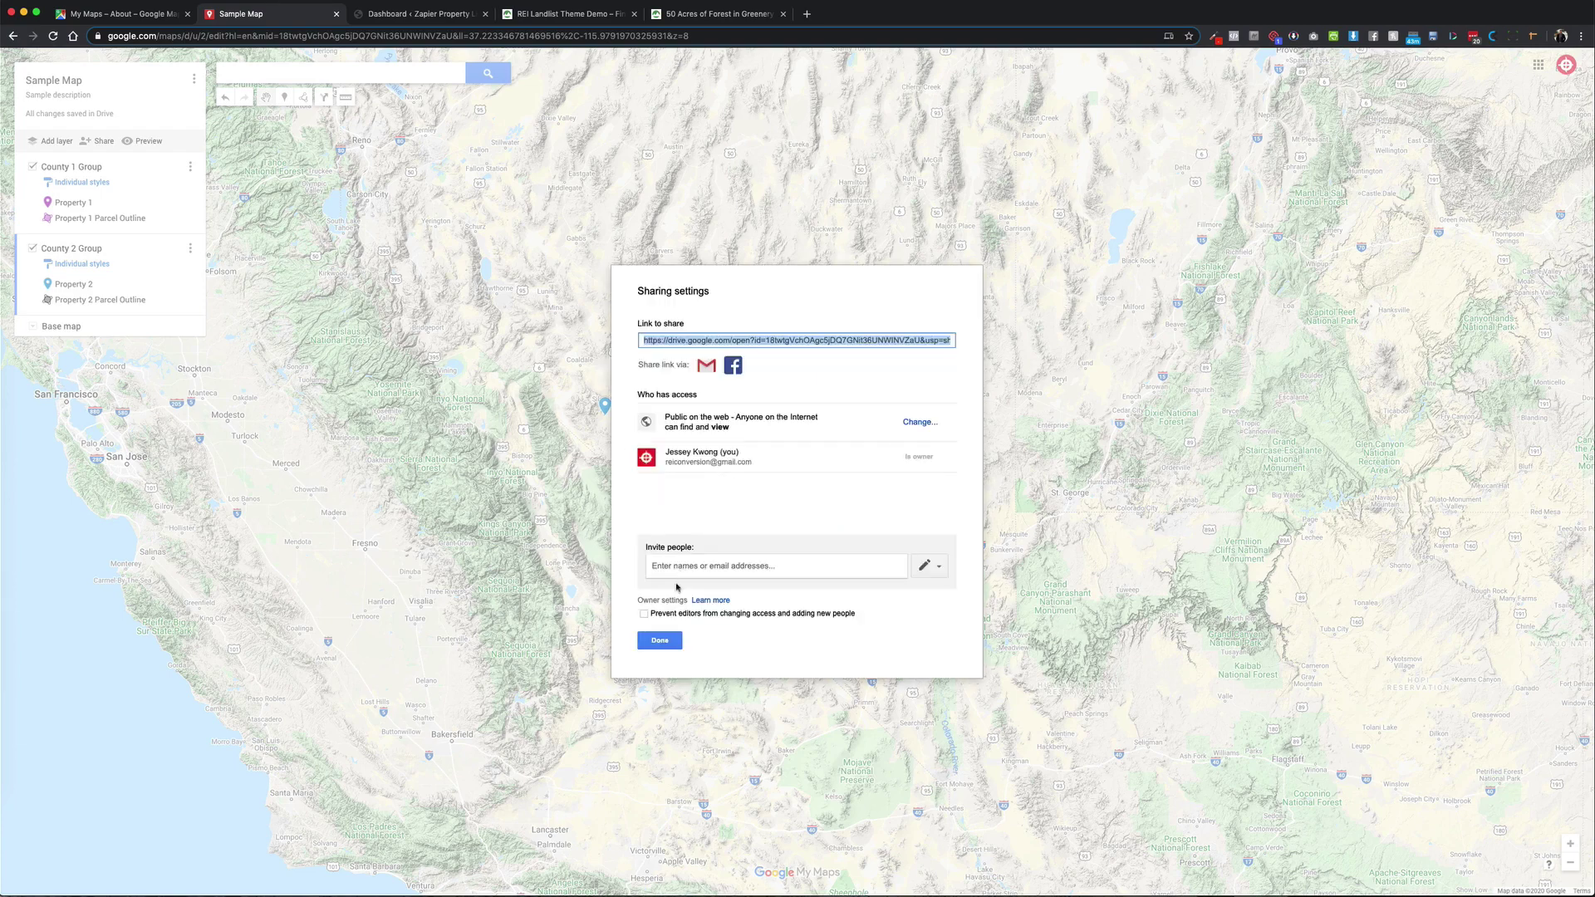
left_click(660, 640)
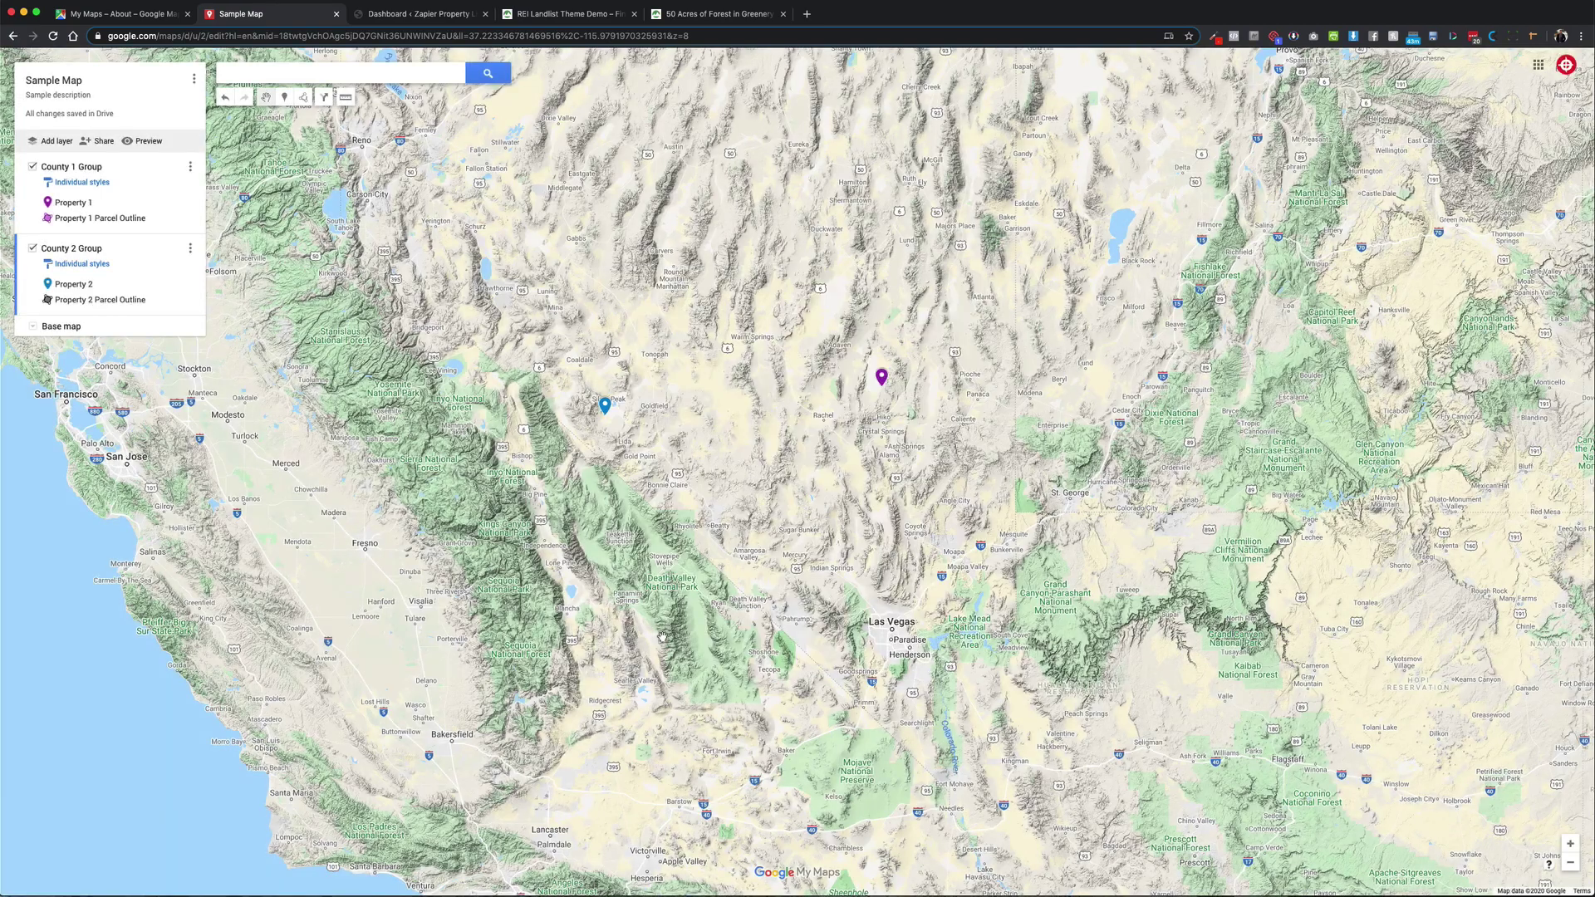
- Copy the map's iframe code from 'Embed on my site' and close the dialog
left_click(195, 79)
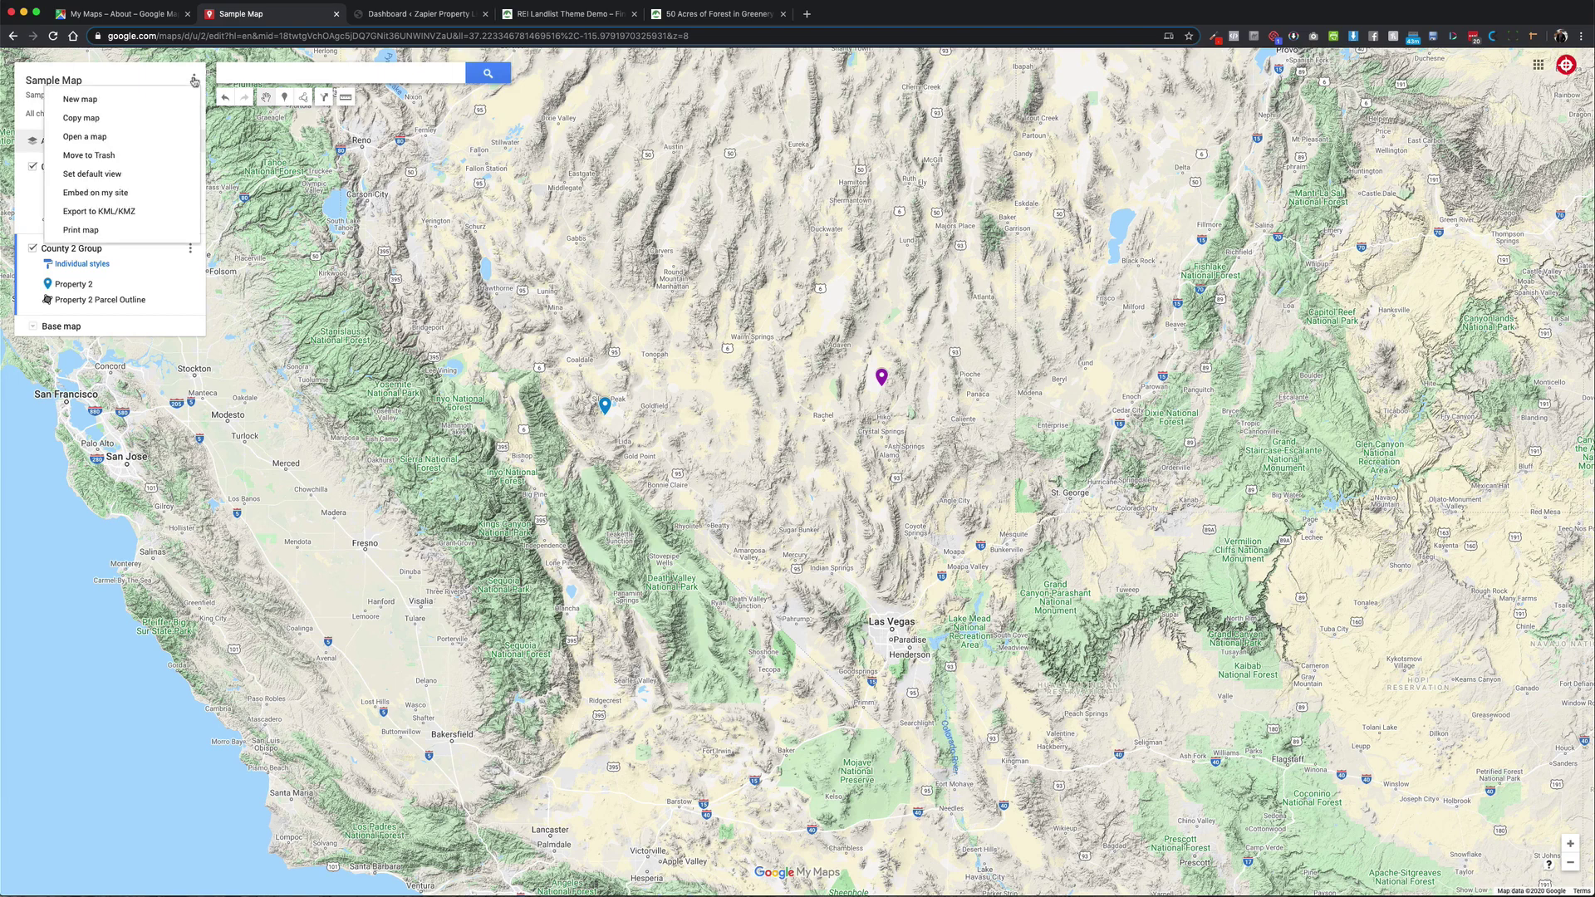
left_click(155, 192)
left_click(715, 491)
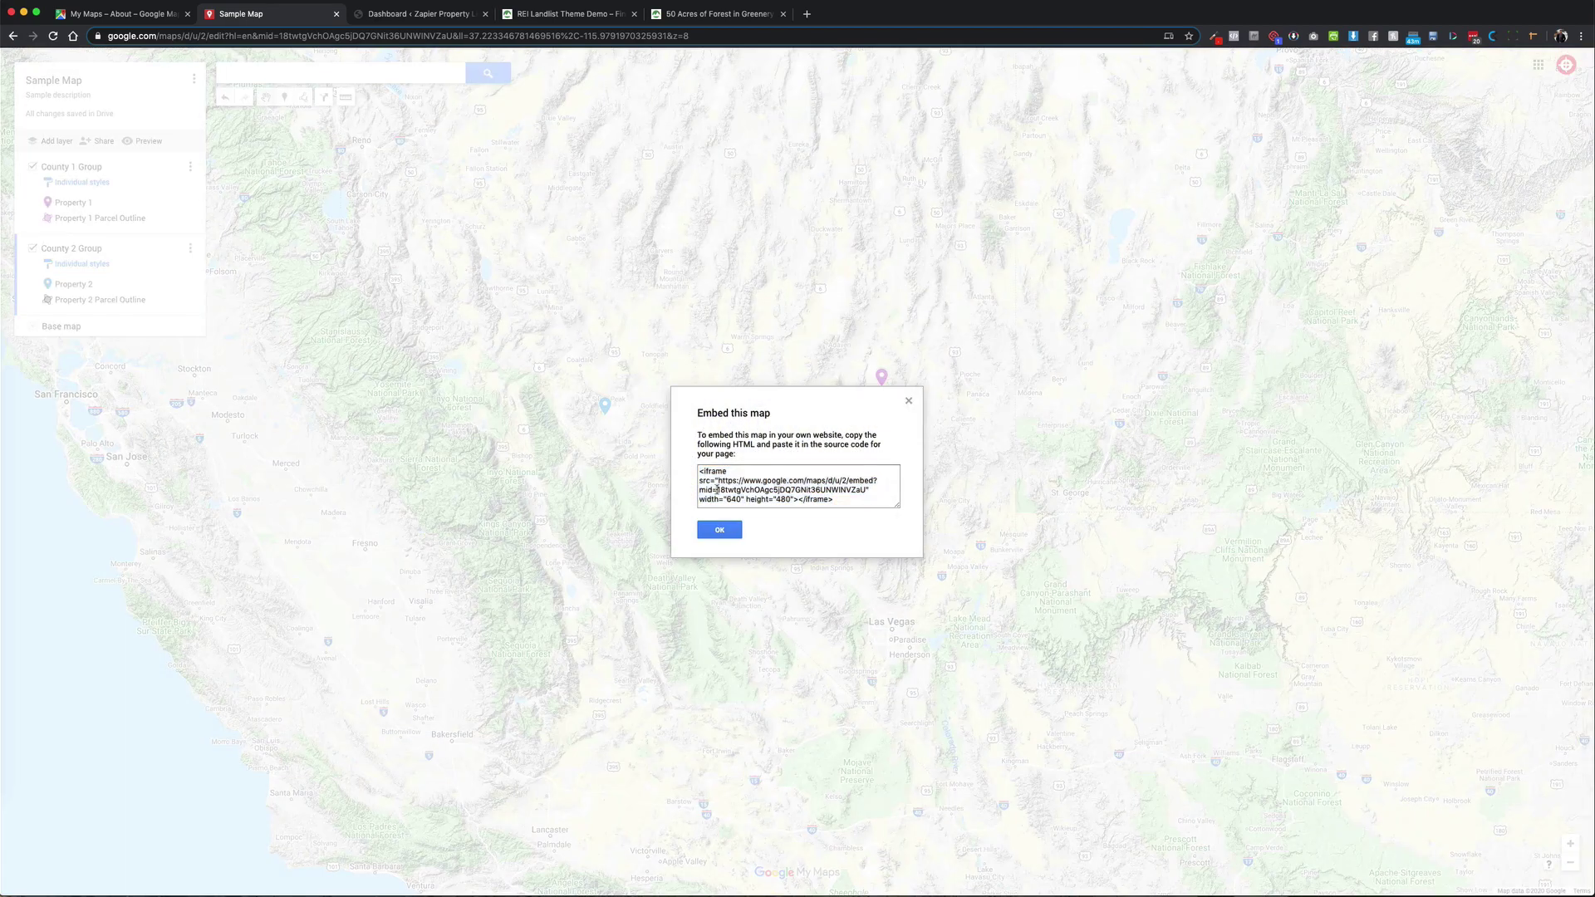
left_click_drag(717, 490, 866, 490)
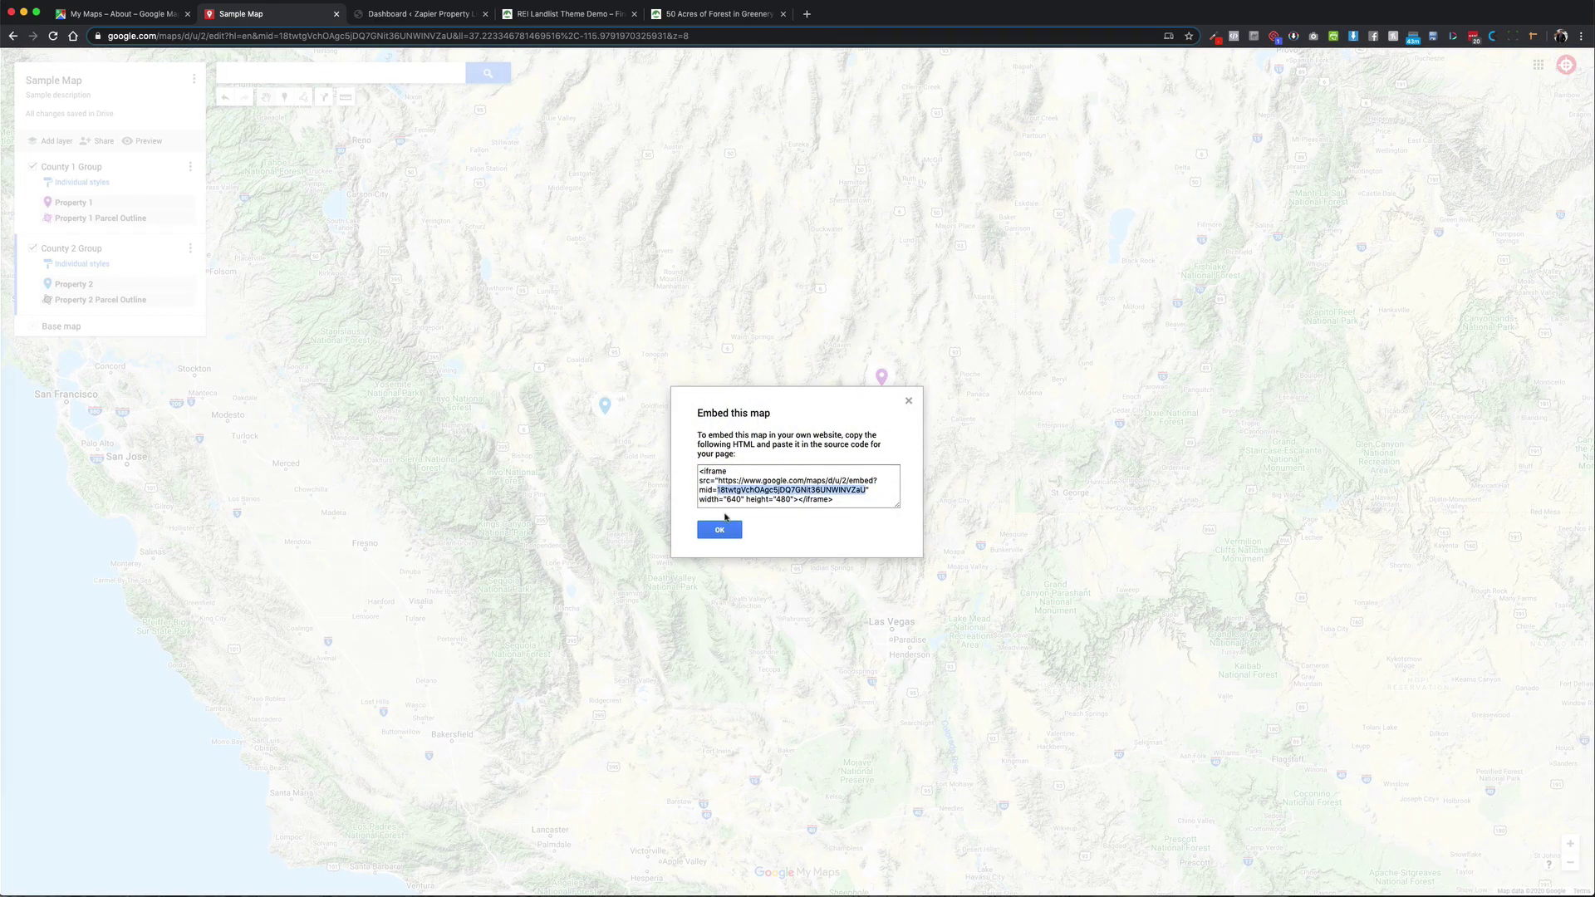
triple_click(748, 496)
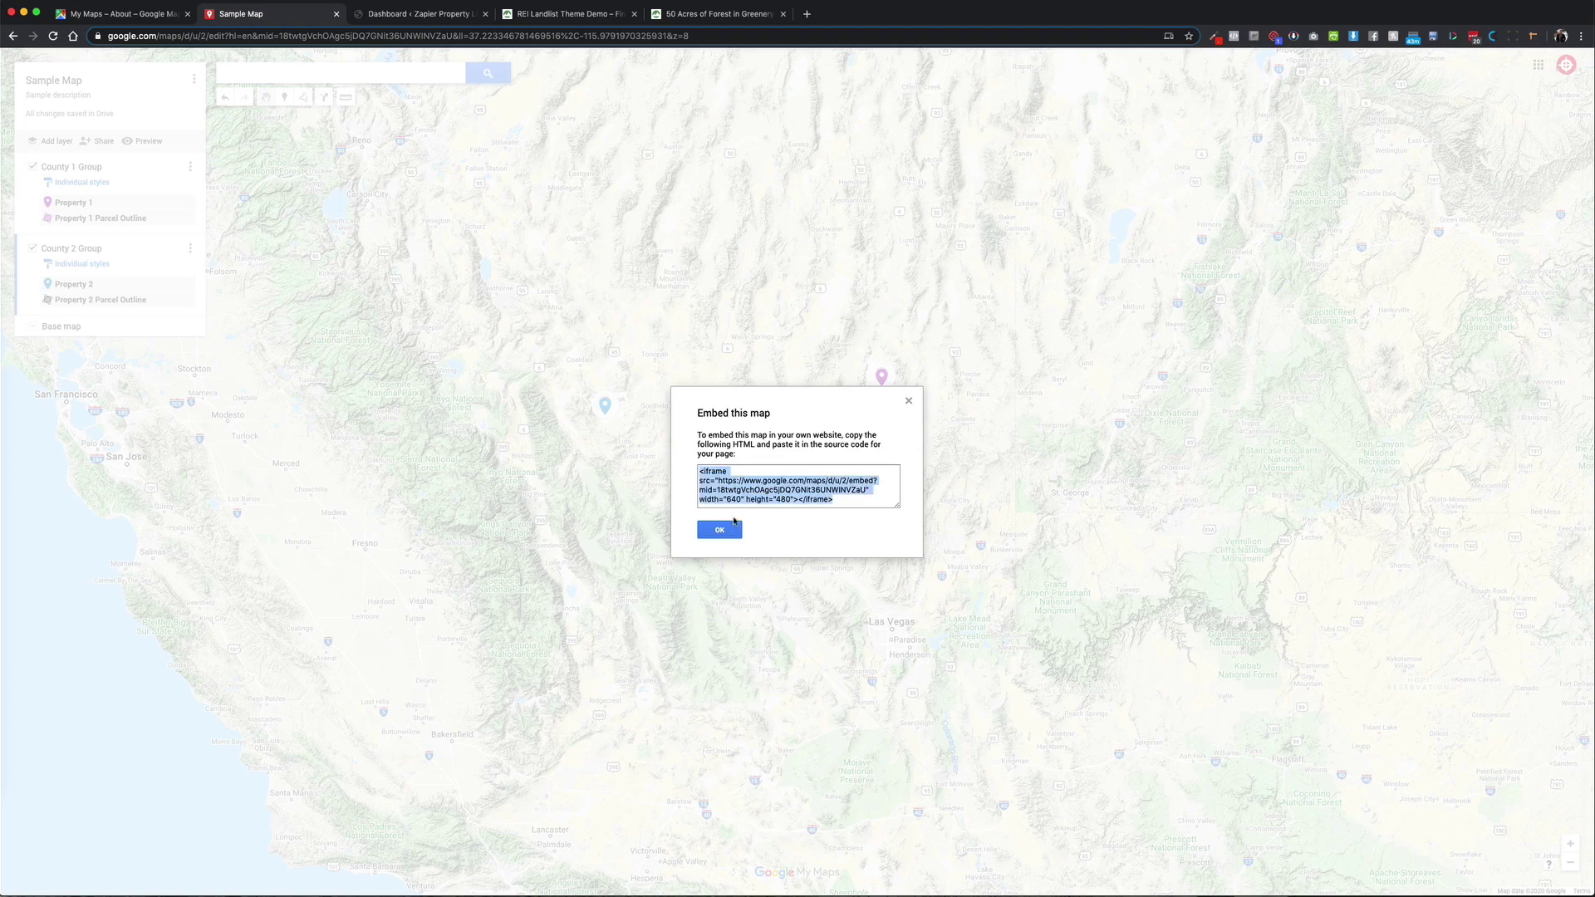
left_click(721, 531)
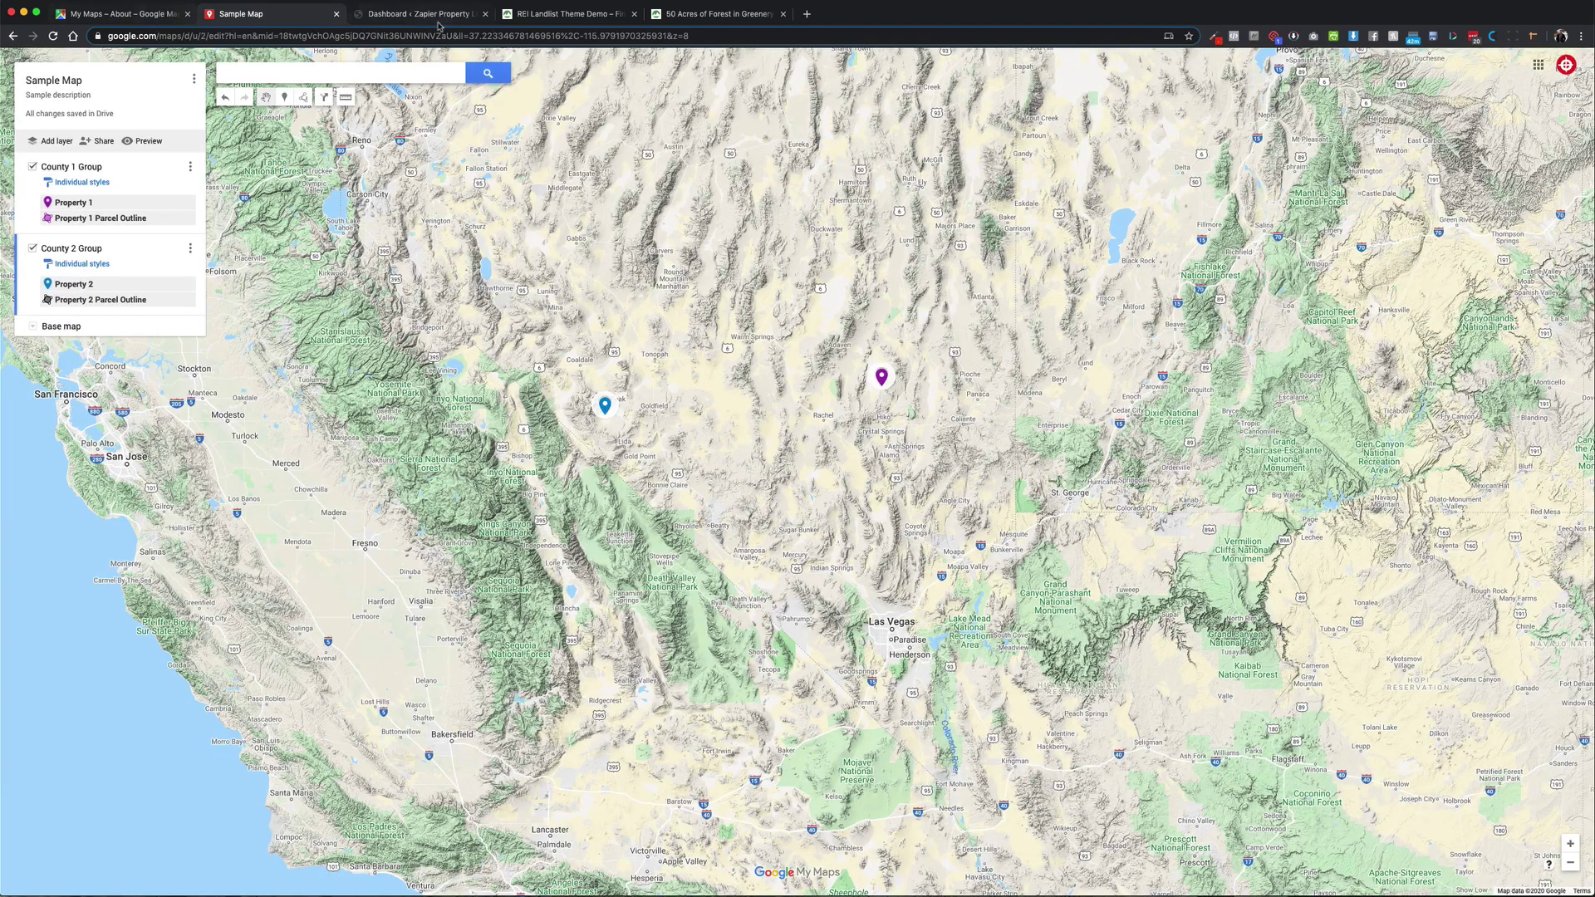
- From the WordPress dashboard's Pages > All Pages list, edit the Home page with Elementor
left_click(529, 16)
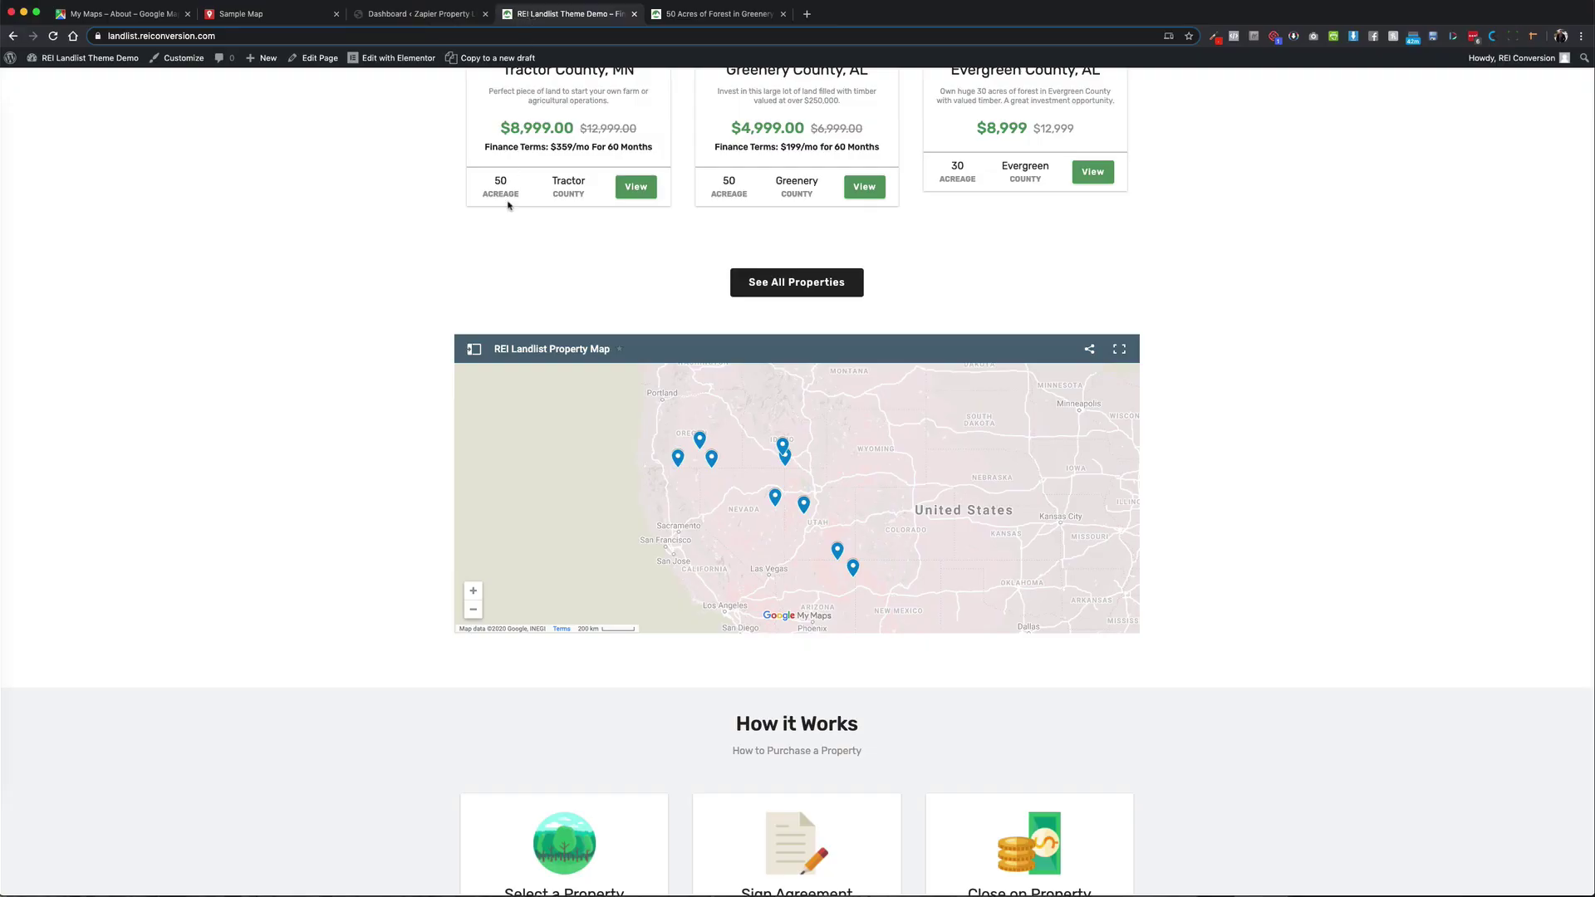
left_click(428, 23)
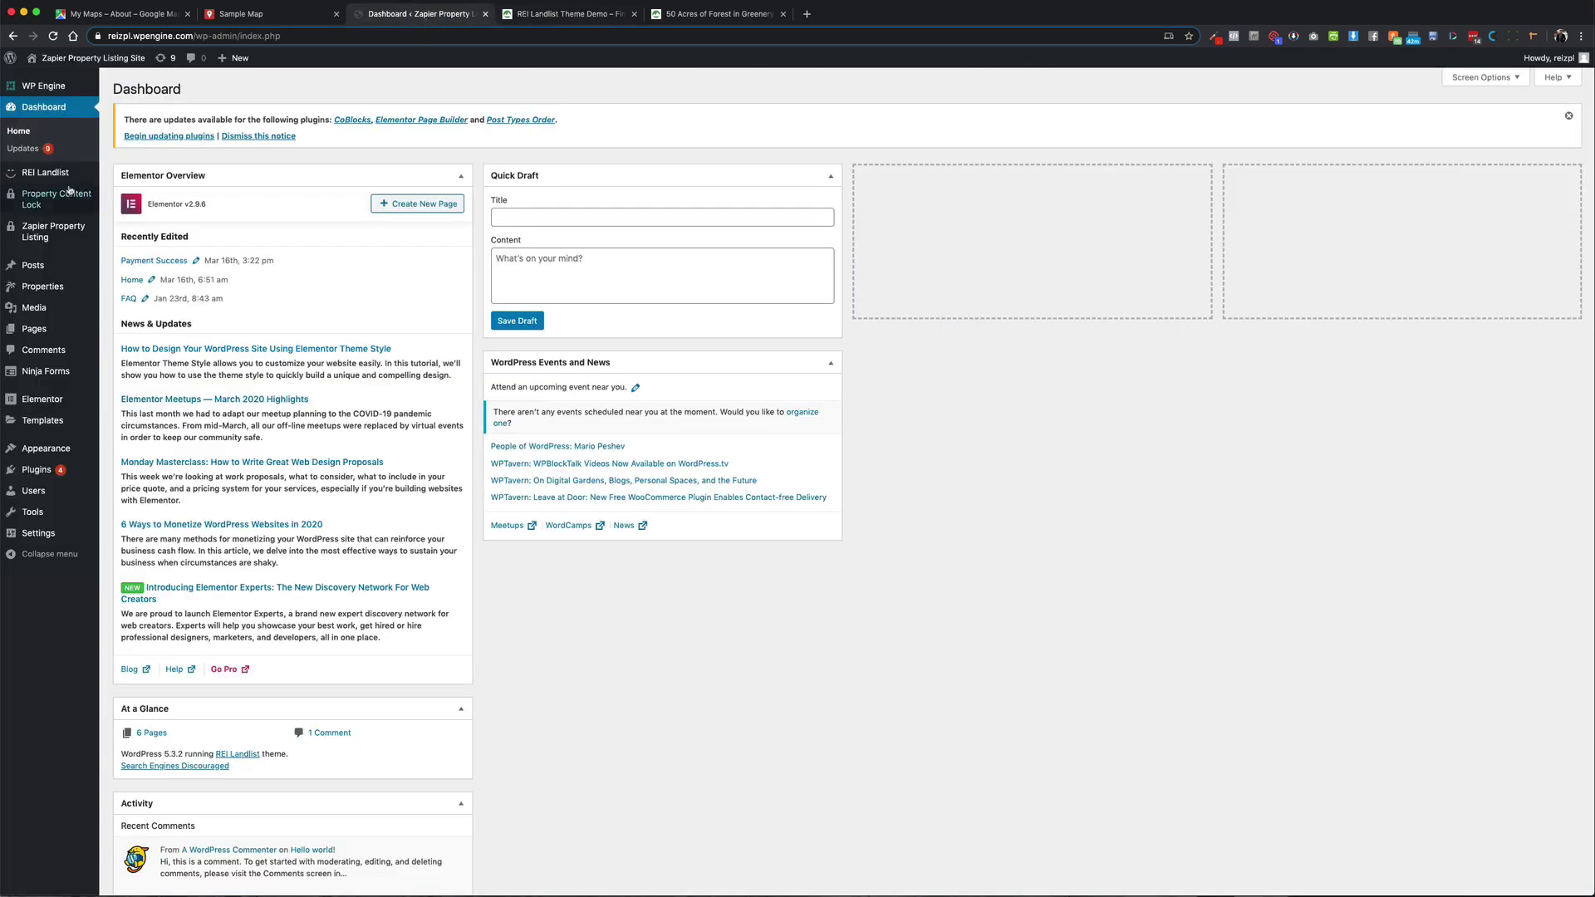
mouse_move(47, 298)
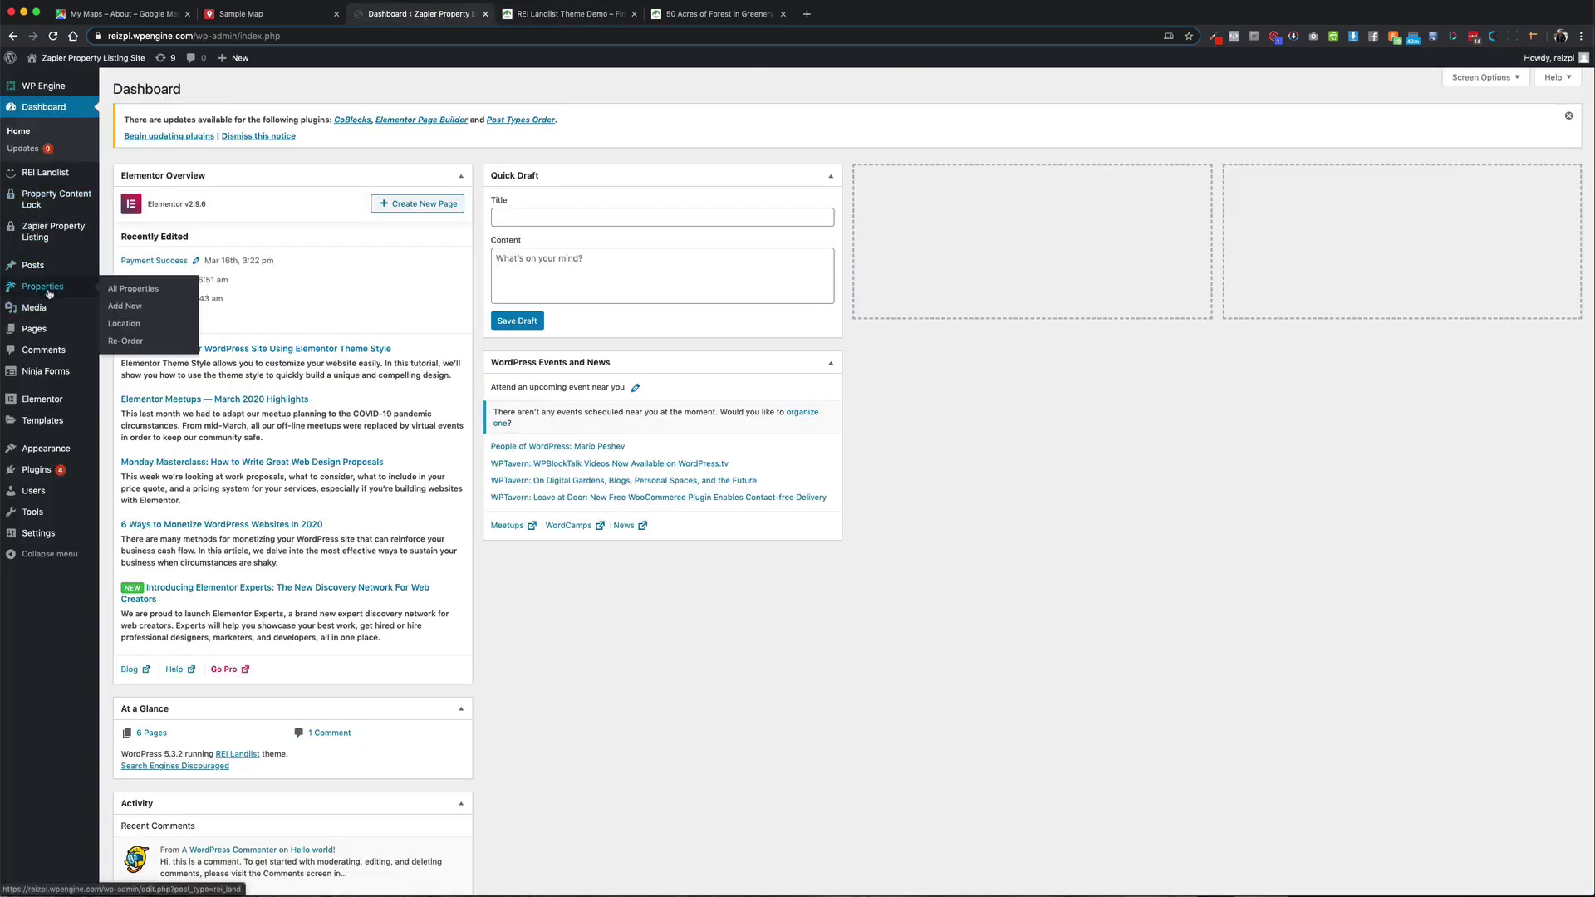
mouse_move(36, 329)
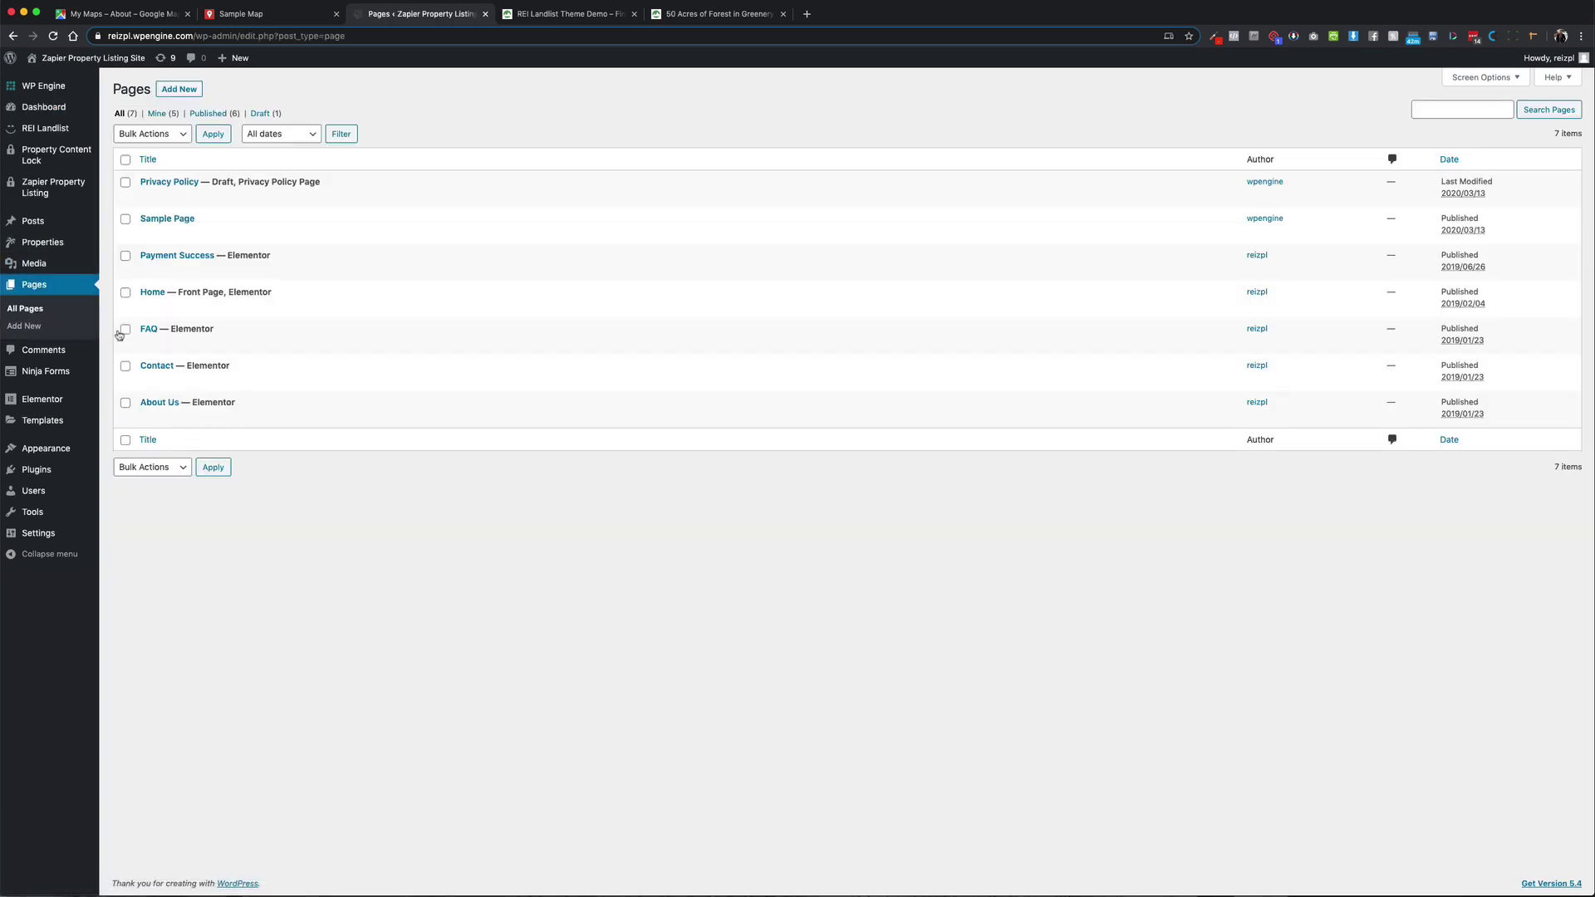
mouse_move(253, 375)
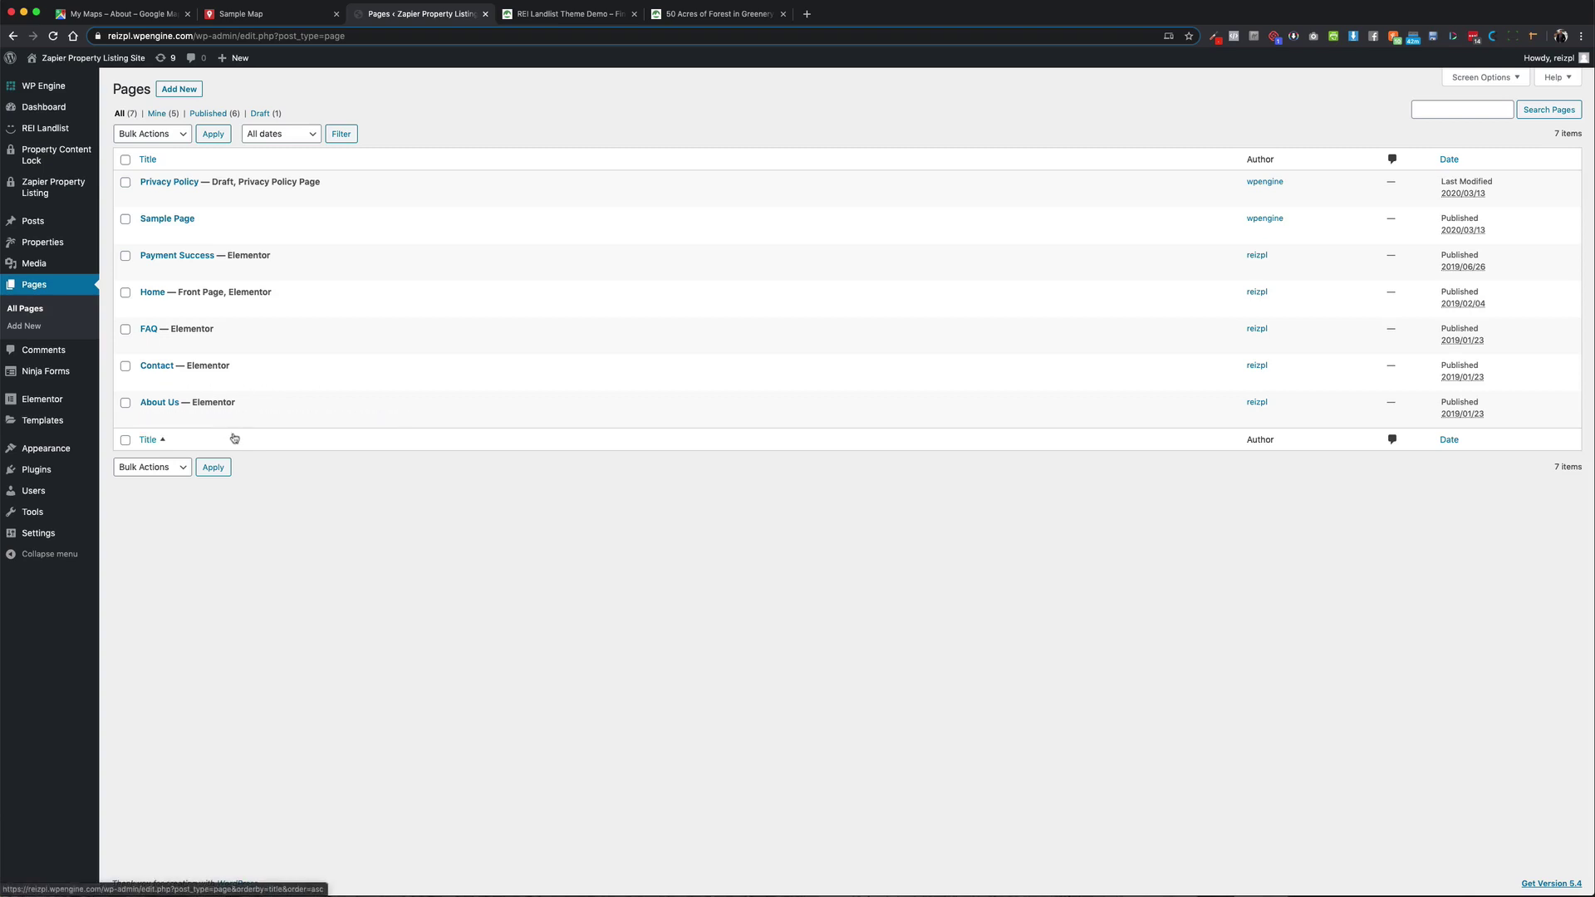
left_click(346, 308)
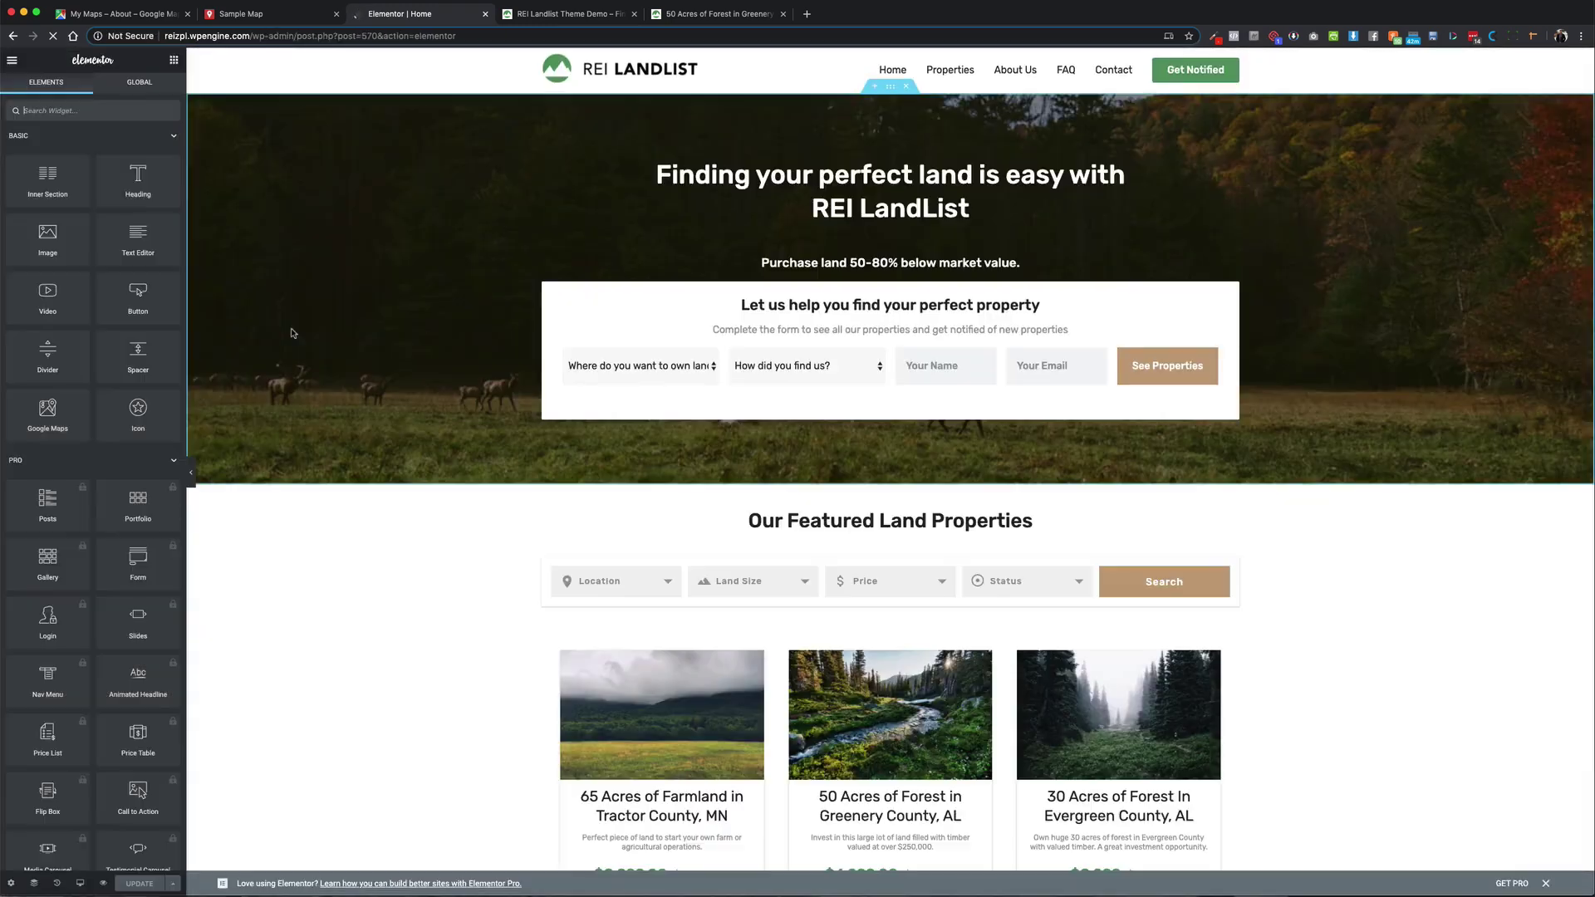
- Drop an HTML widget below See All Properties and paste the Sample Map iframe code into it
scroll(694, 552, "down", 5)
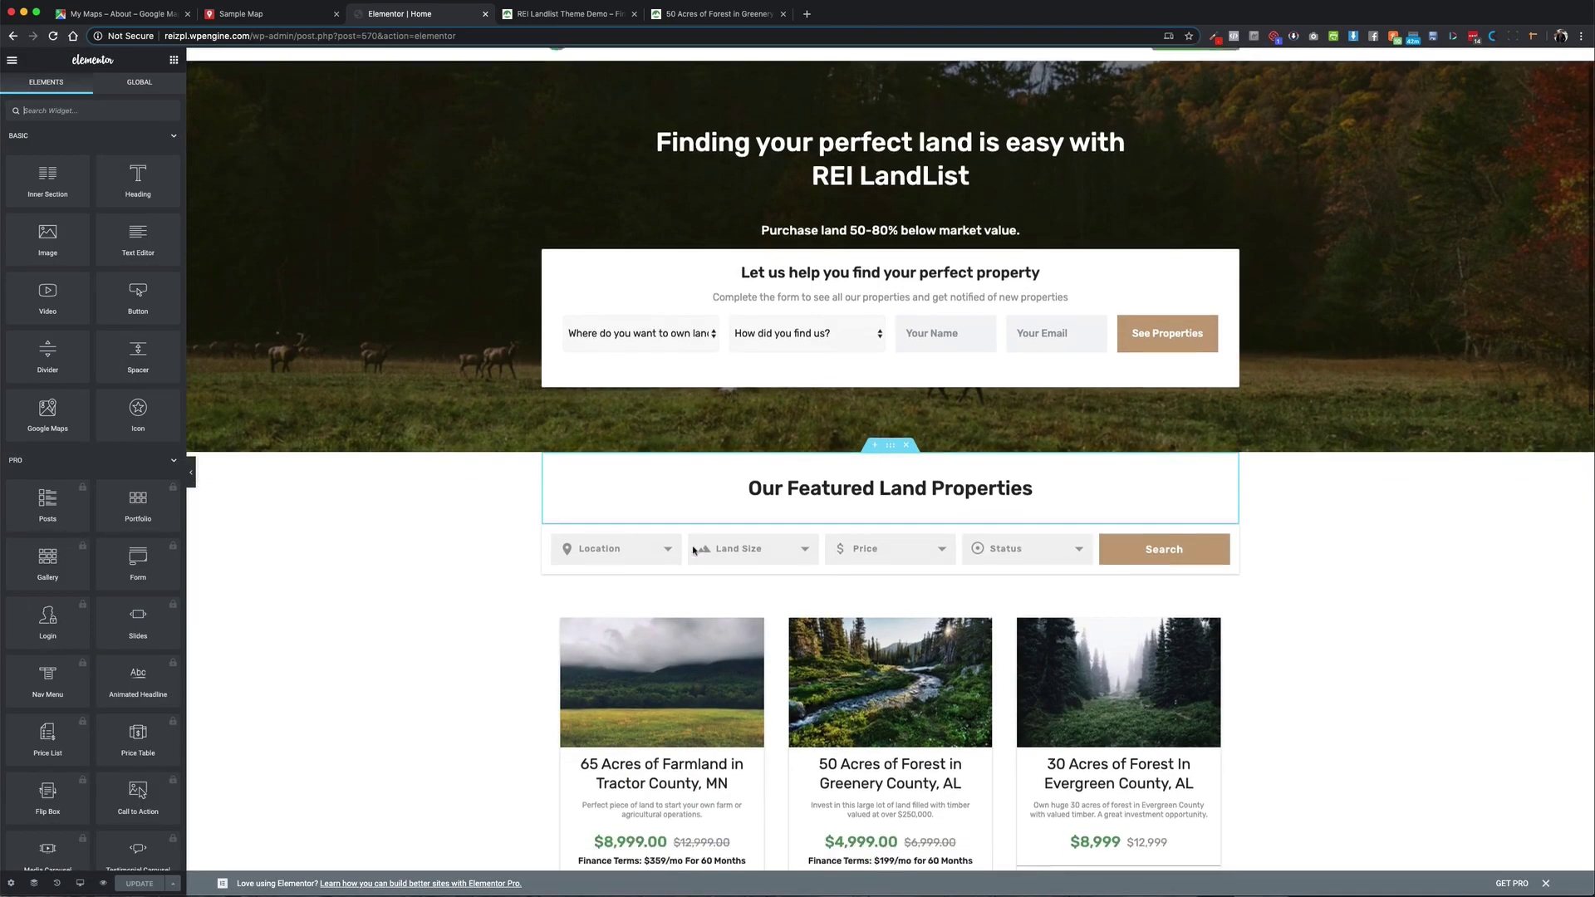
scroll(694, 552, "down", 3)
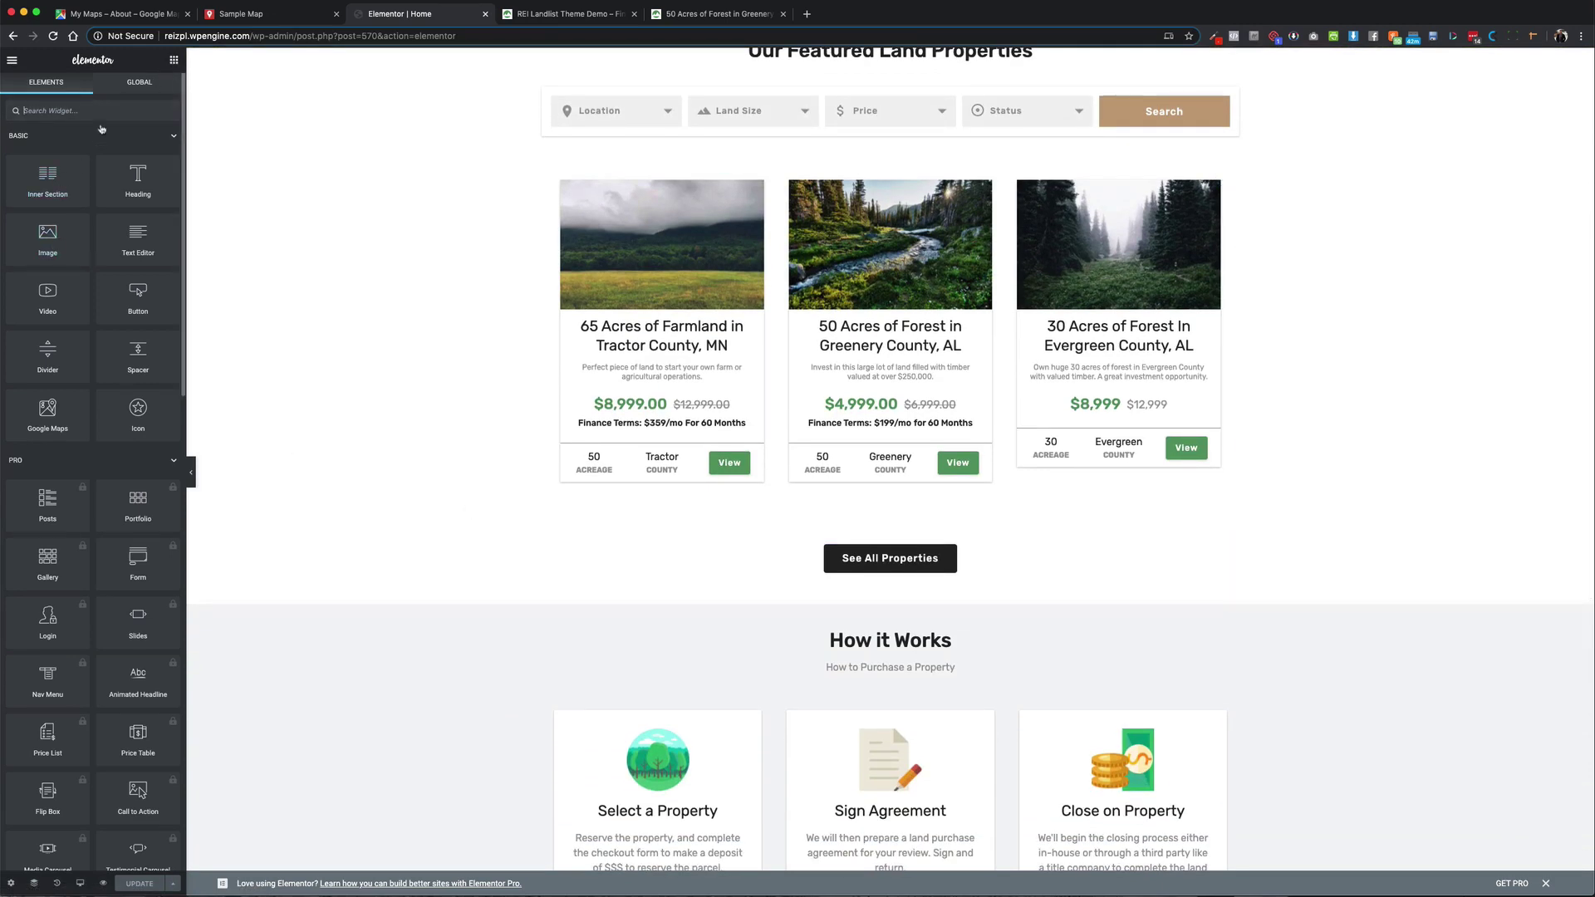
type("html")
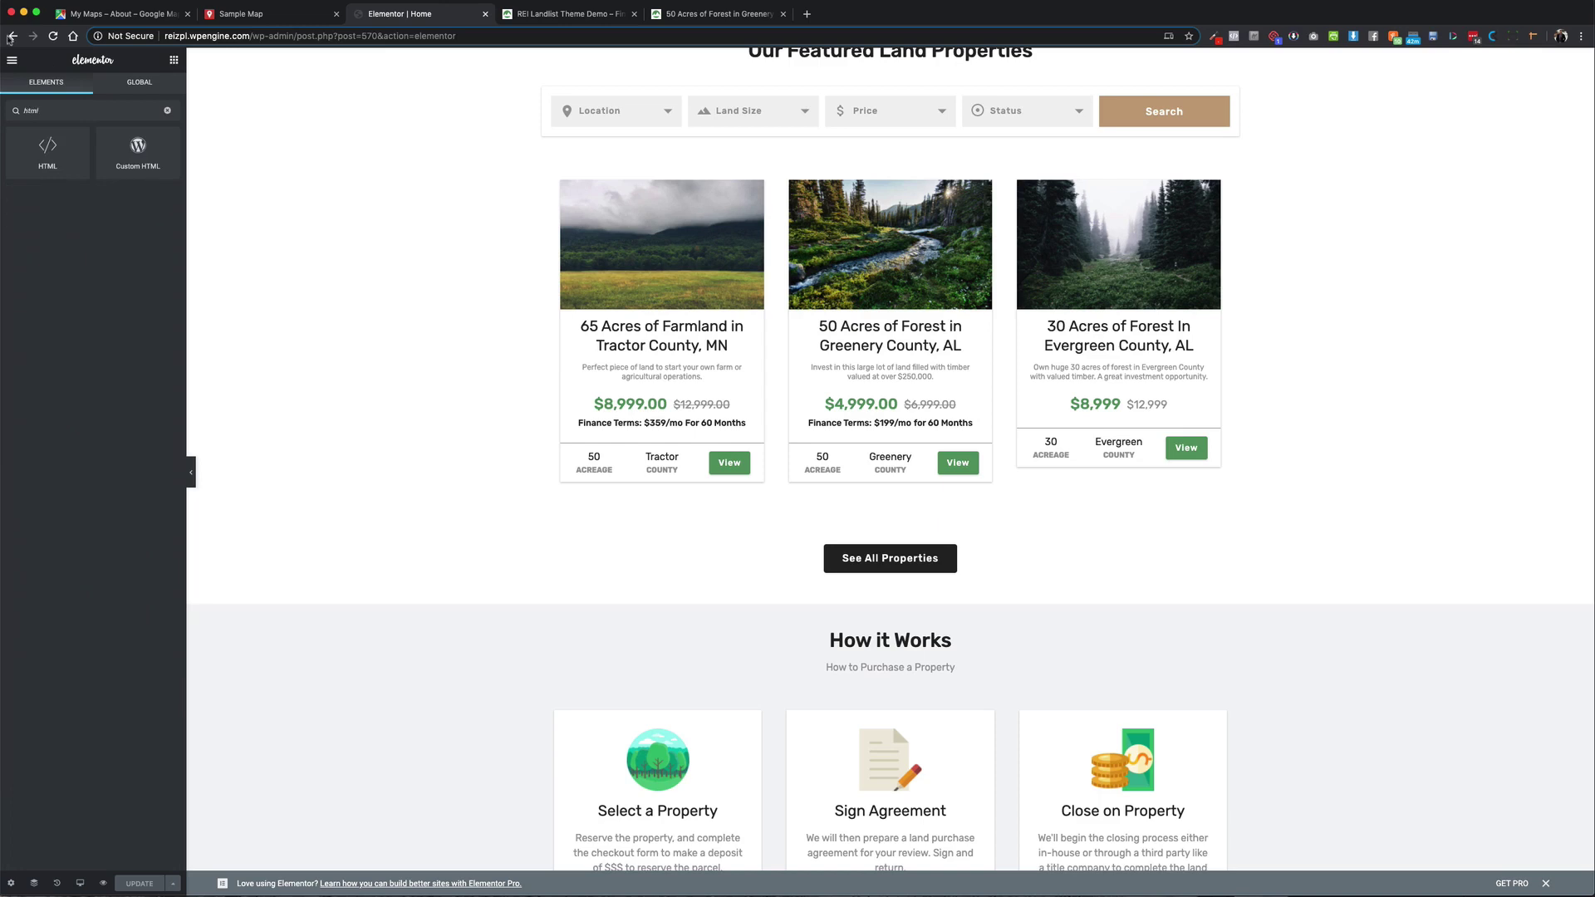
left_click_drag(47, 139, 715, 594)
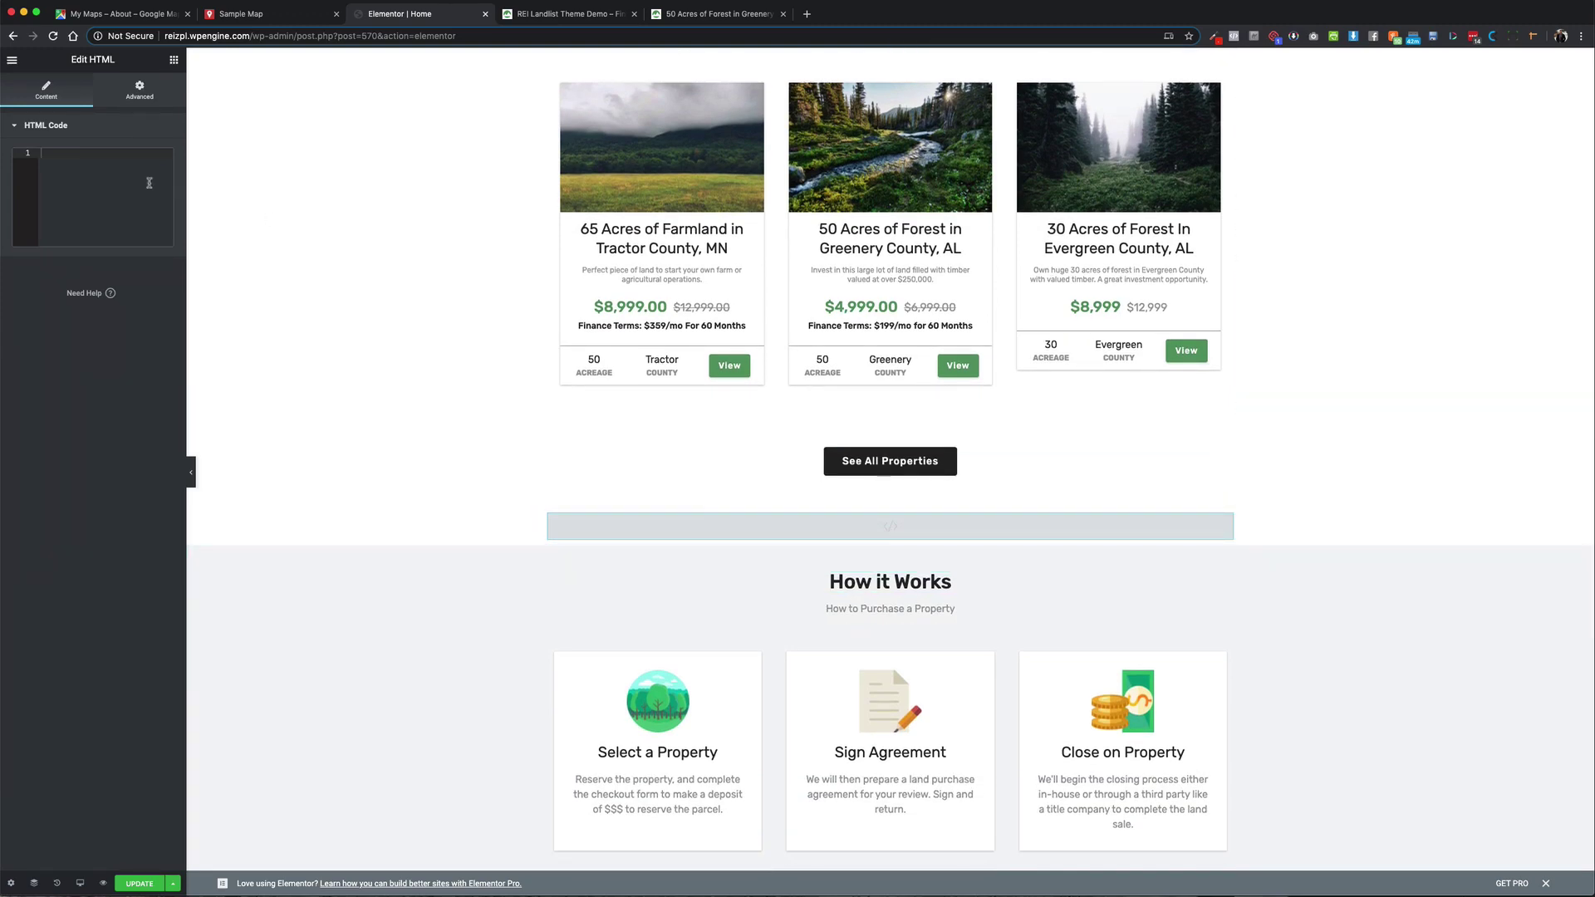
left_click(149, 183)
type("<iframe src=\"https://www.google.com/maps/d/u/2/embed?mid=18twtgVchOAgc5jDQ7ilt36UNWINVZaU\" width=\"640\" height=\"480\"></iframe>")
scroll(378, 291, "down", 4)
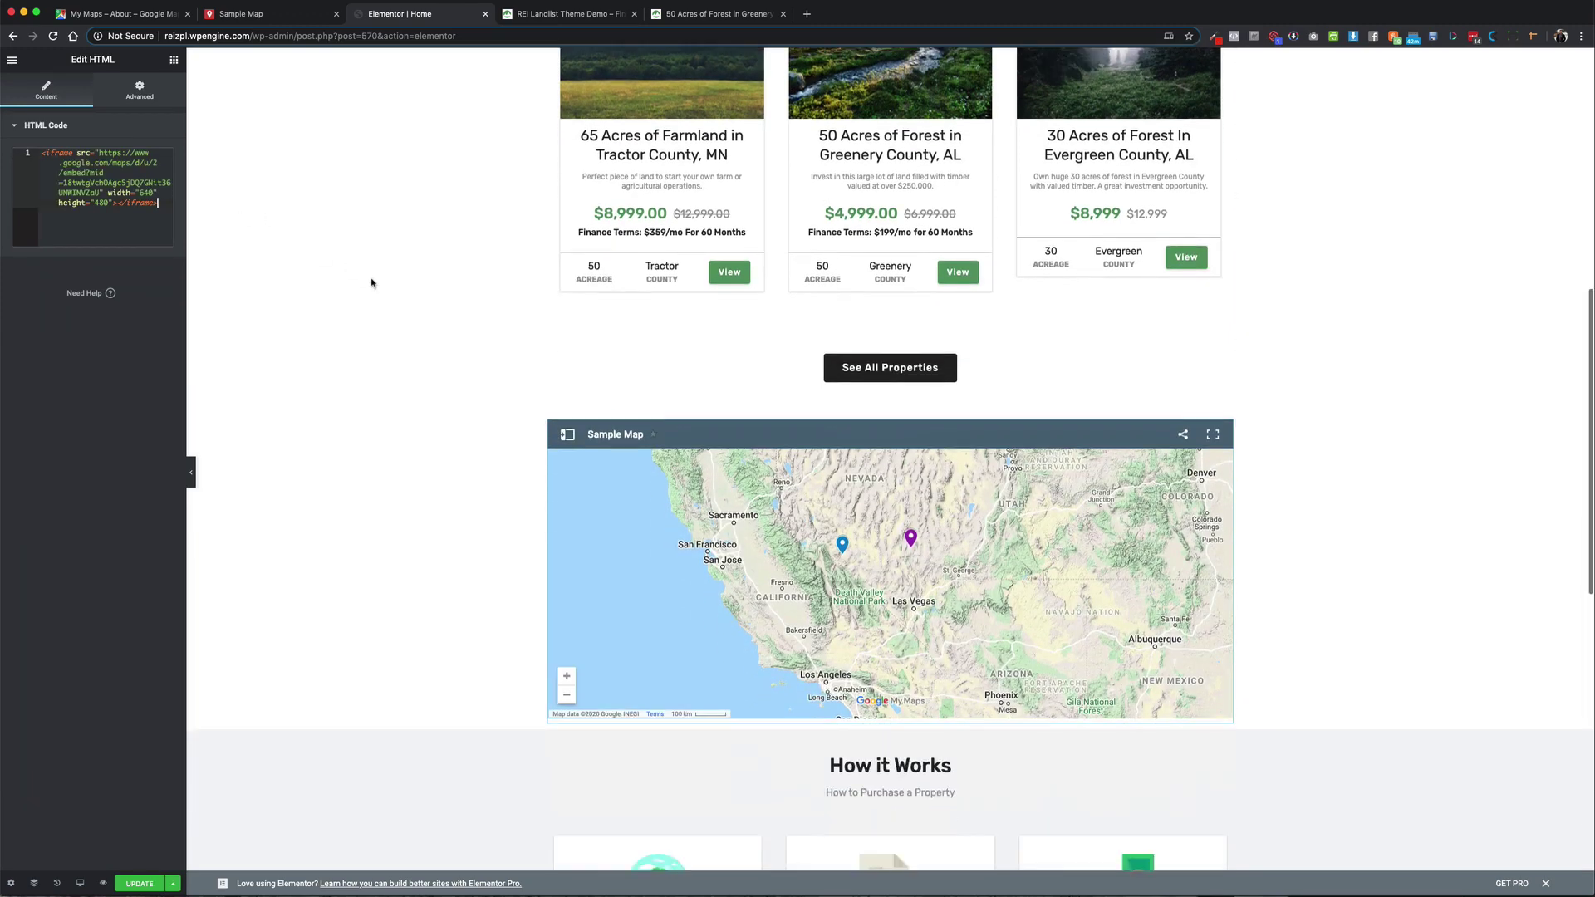
left_click(173, 60)
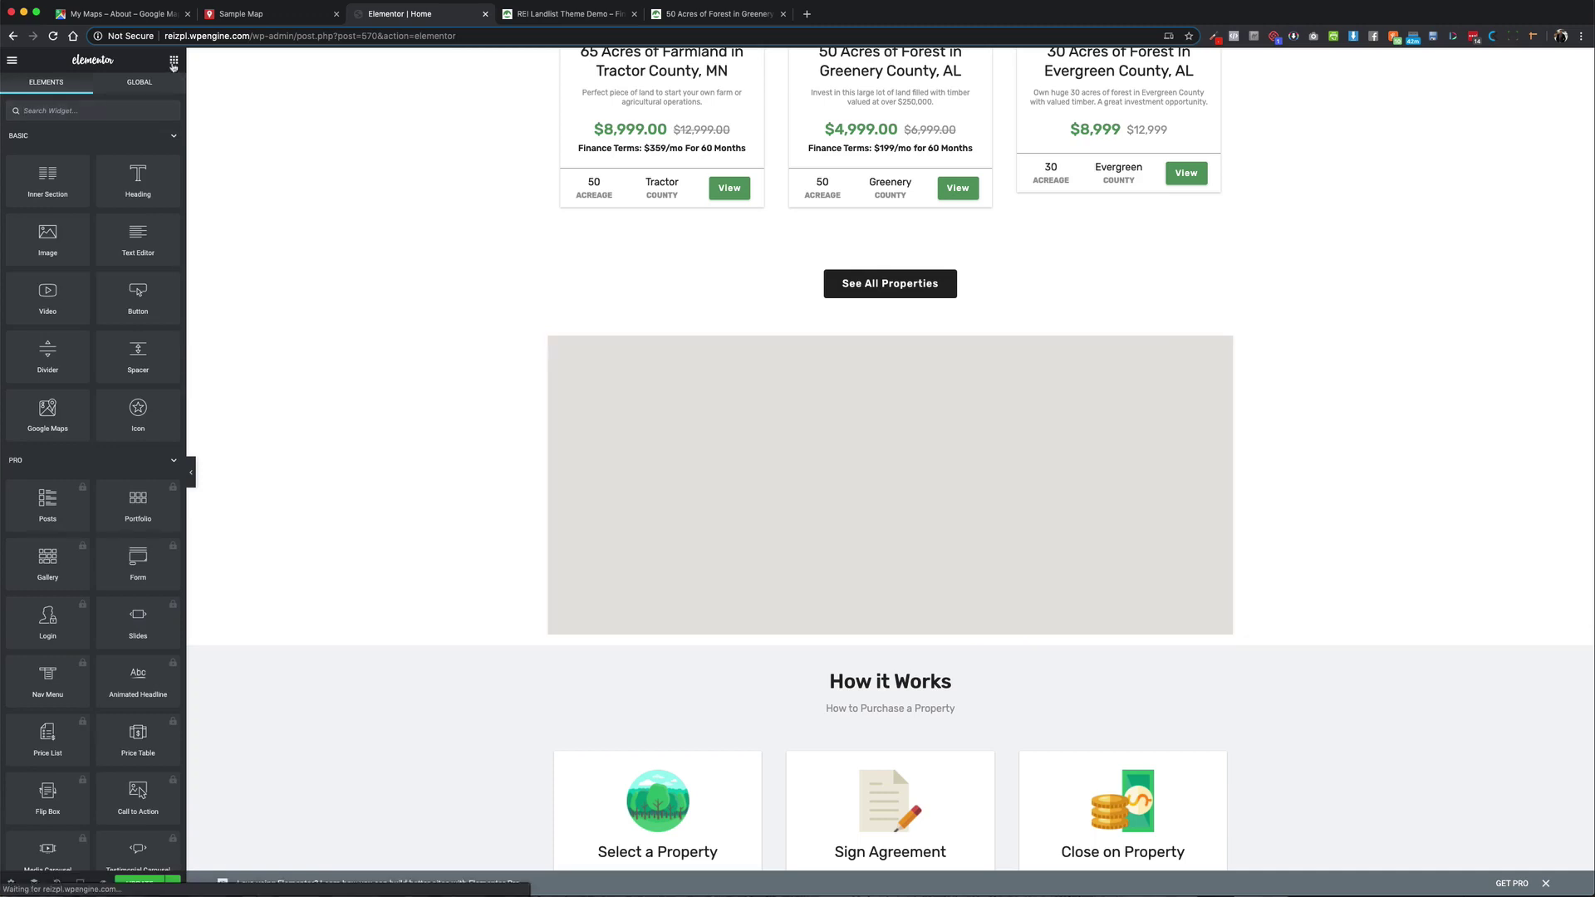
- Add a Spacer widget beneath the embedded map on the Home page
left_click_drag(135, 352, 557, 644)
left_click(420, 611)
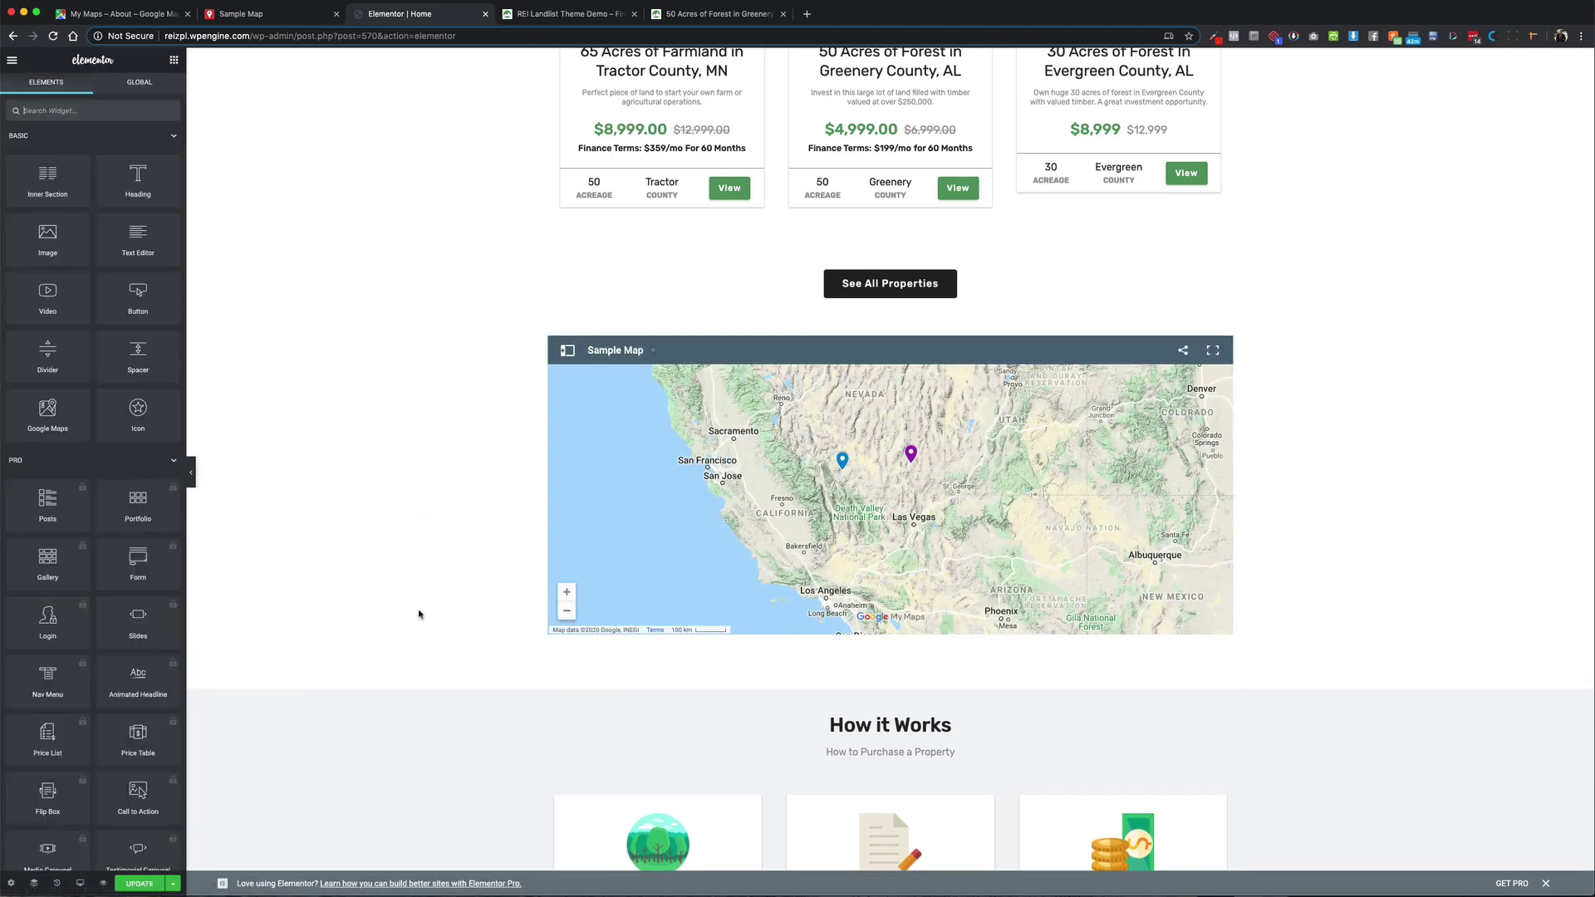
scroll(419, 615, "down", 1)
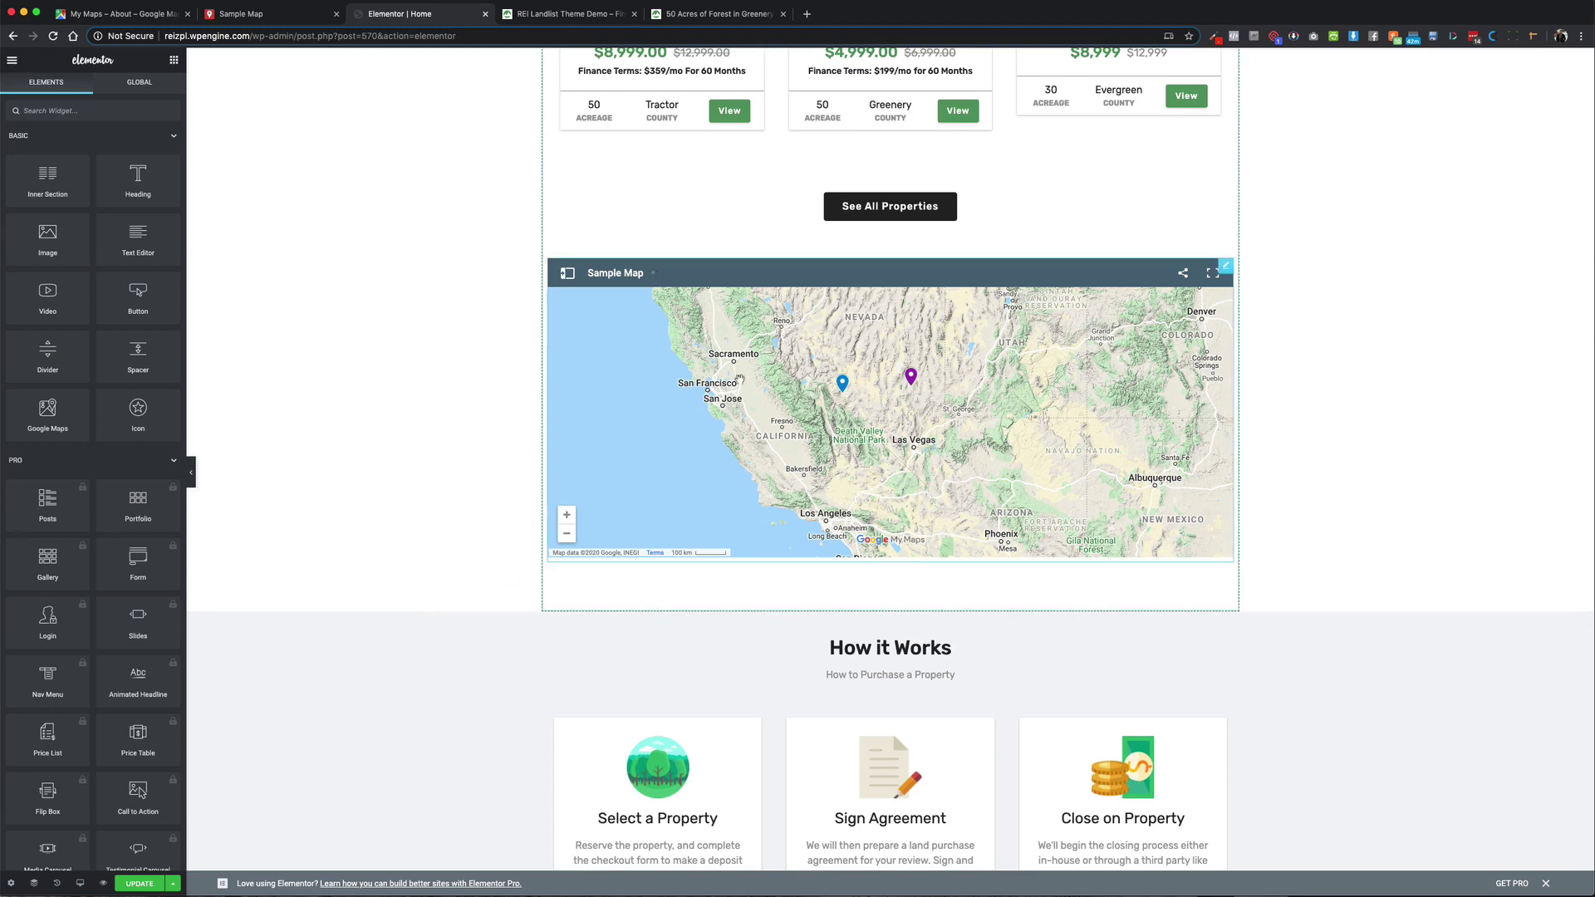
- Test the embedded map's legend toggle and zoom buttons, then return to the Sample Map
left_click(565, 274)
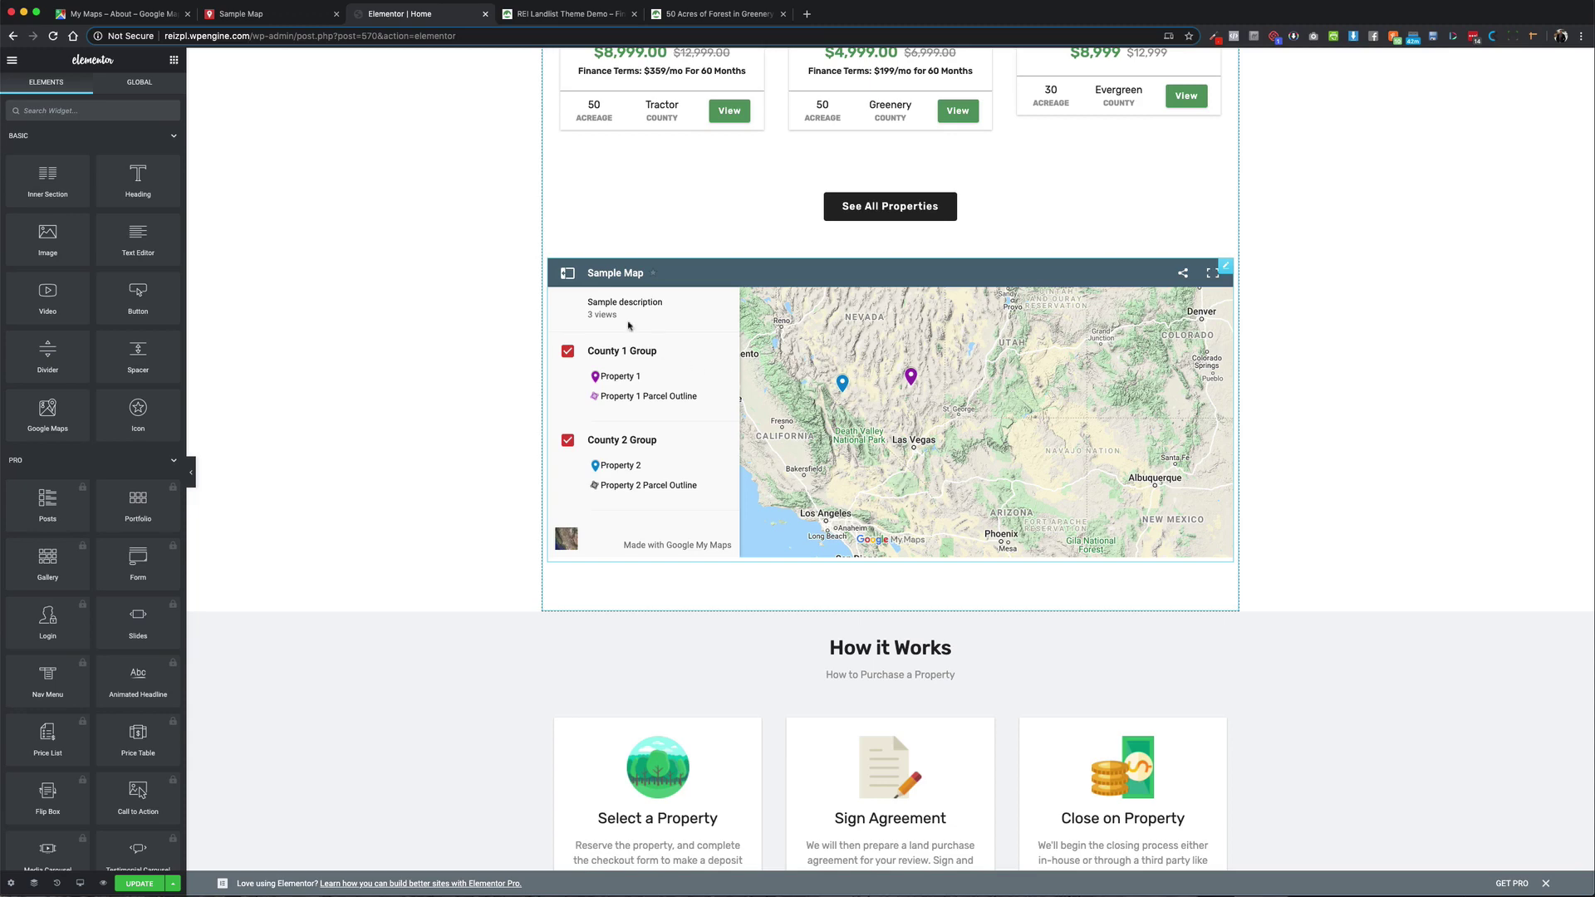
left_click(570, 276)
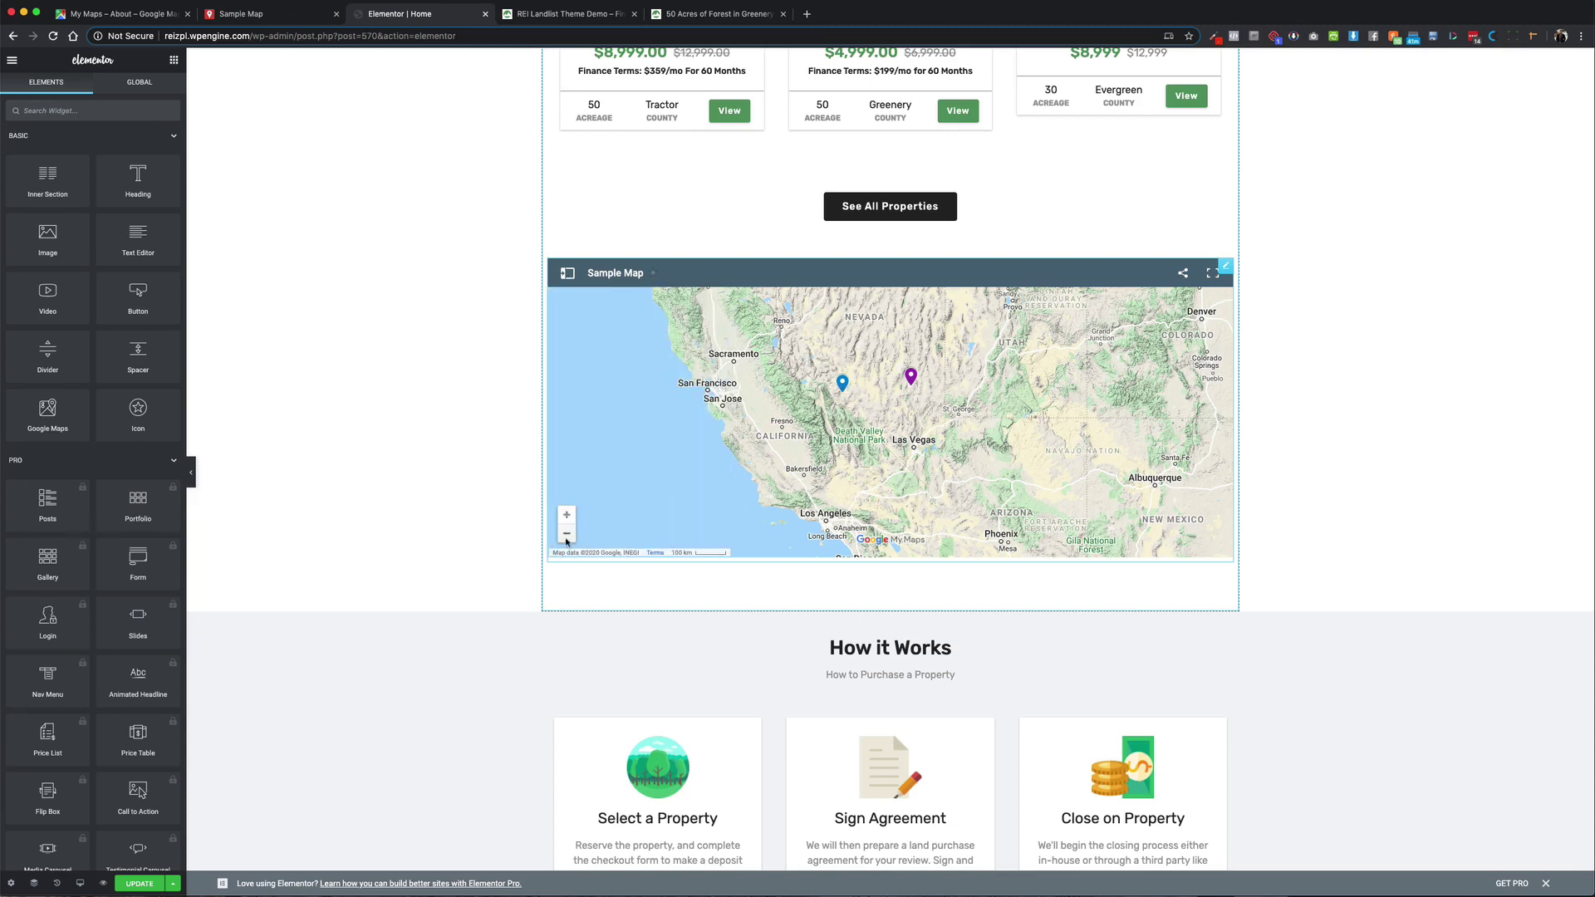
left_click(566, 533)
left_click(567, 515)
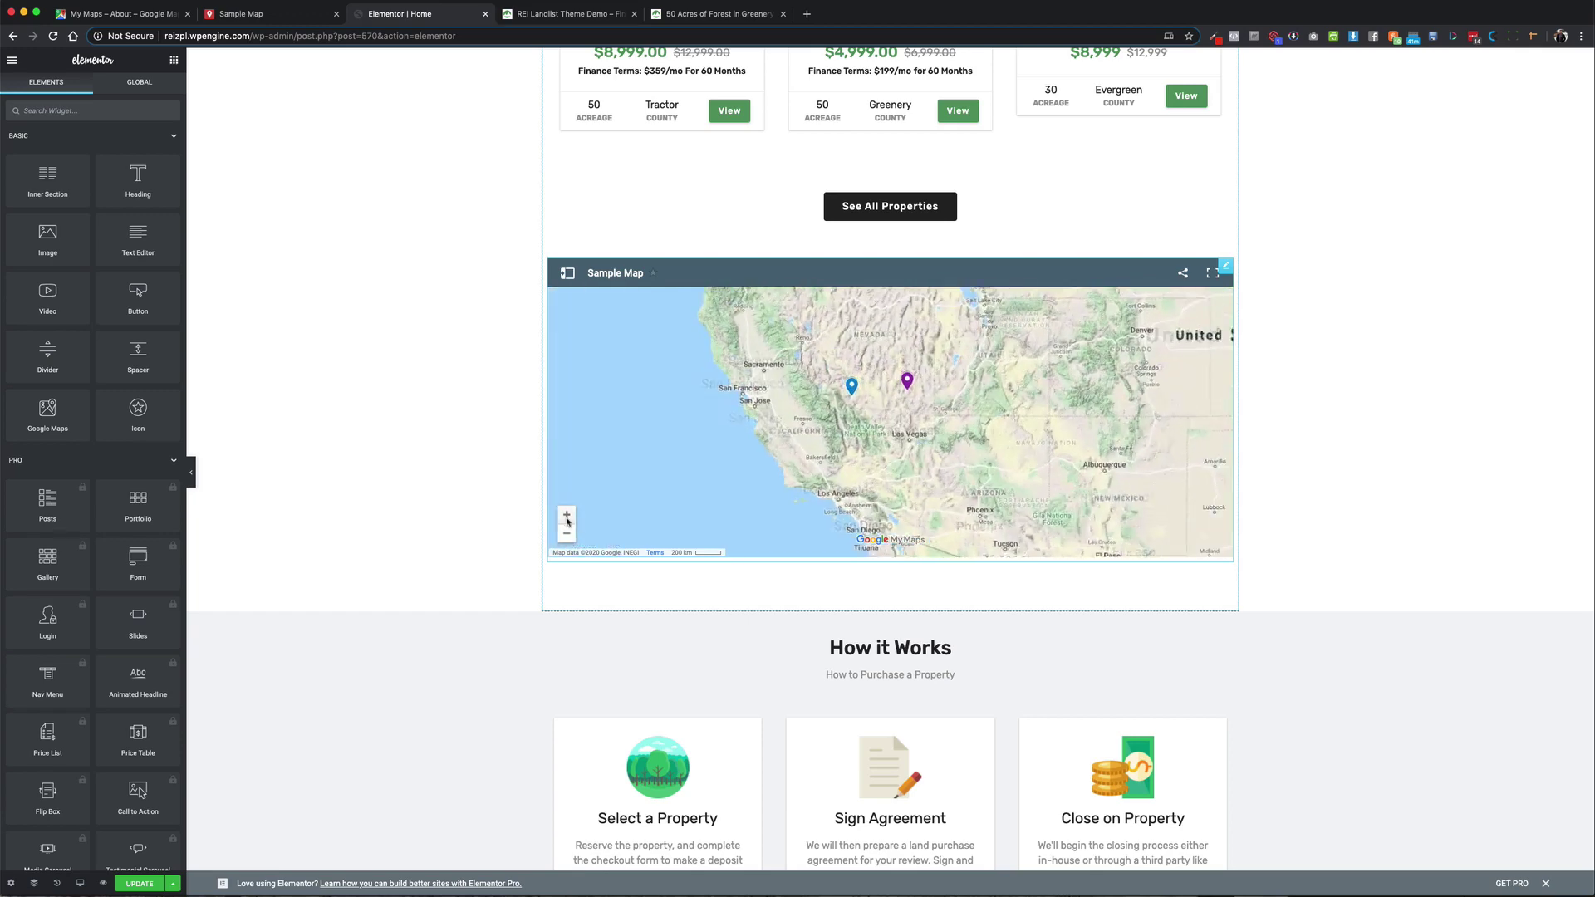
left_click(567, 514)
left_click(568, 277)
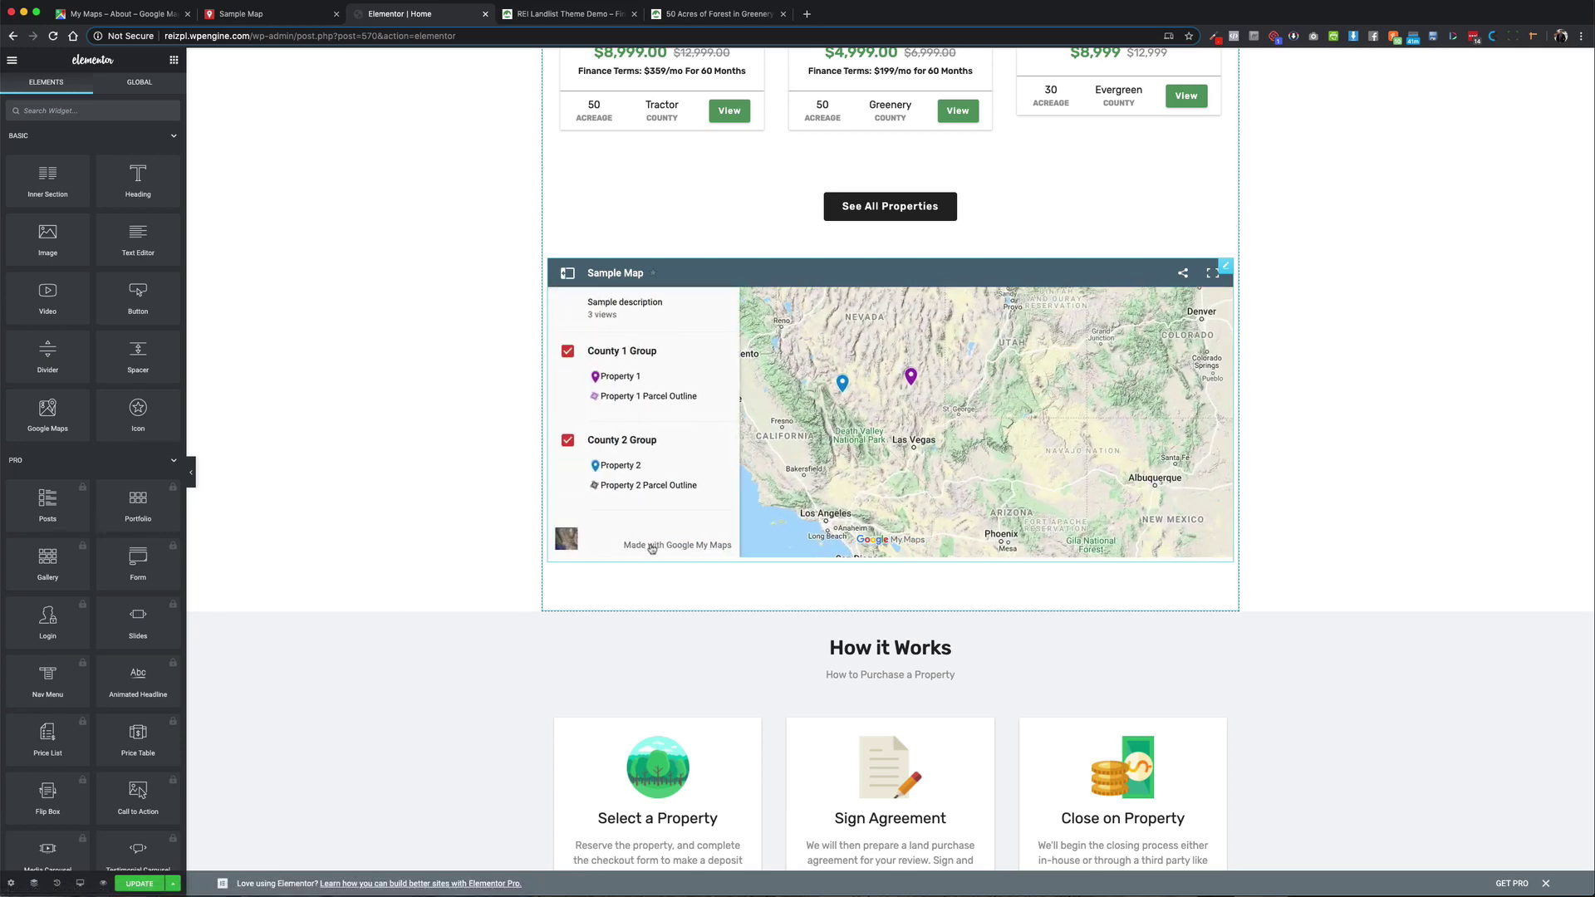
scroll(604, 422, "down", 1)
scroll(532, 382, "up", 1)
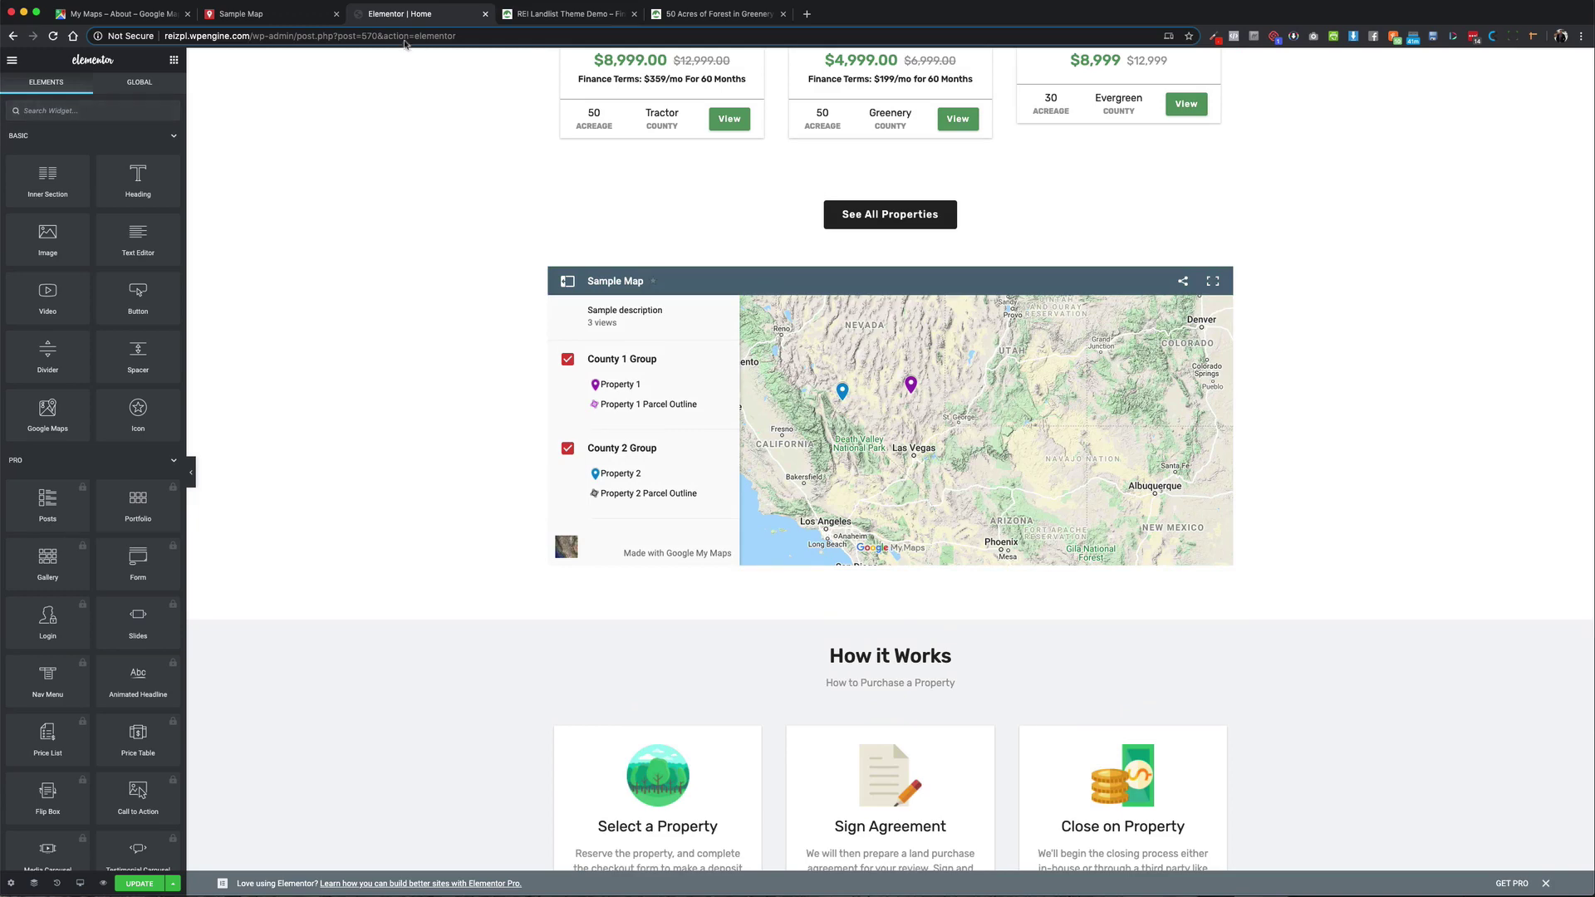
left_click(293, 16)
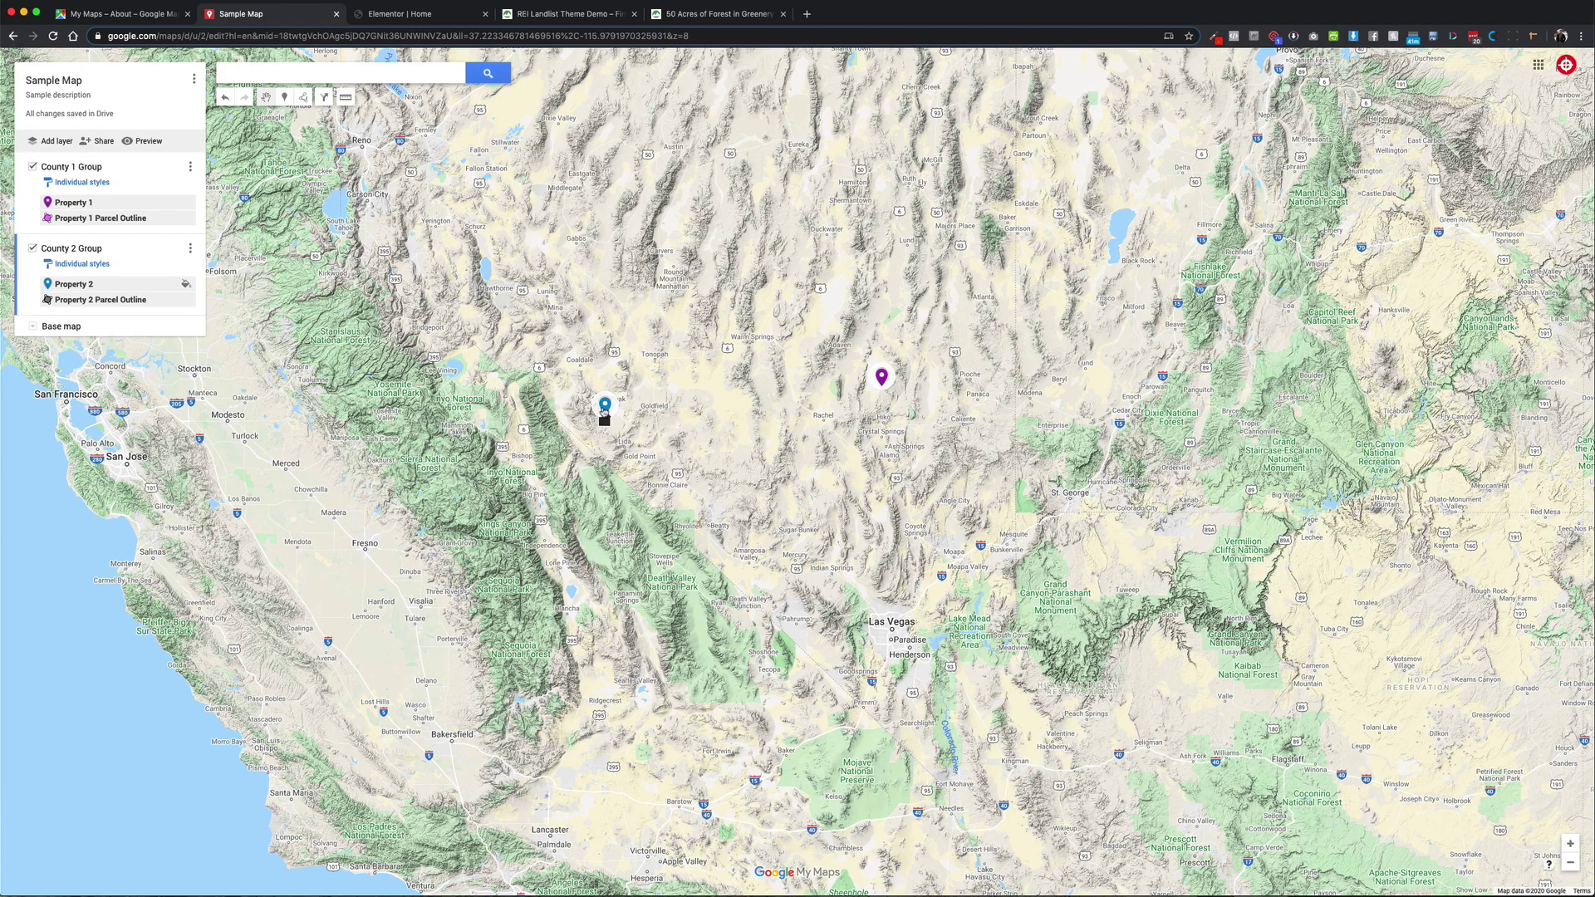
- Rename the map from Sample Map to 'Example Map' and save the title
left_click_drag(607, 413, 618, 400)
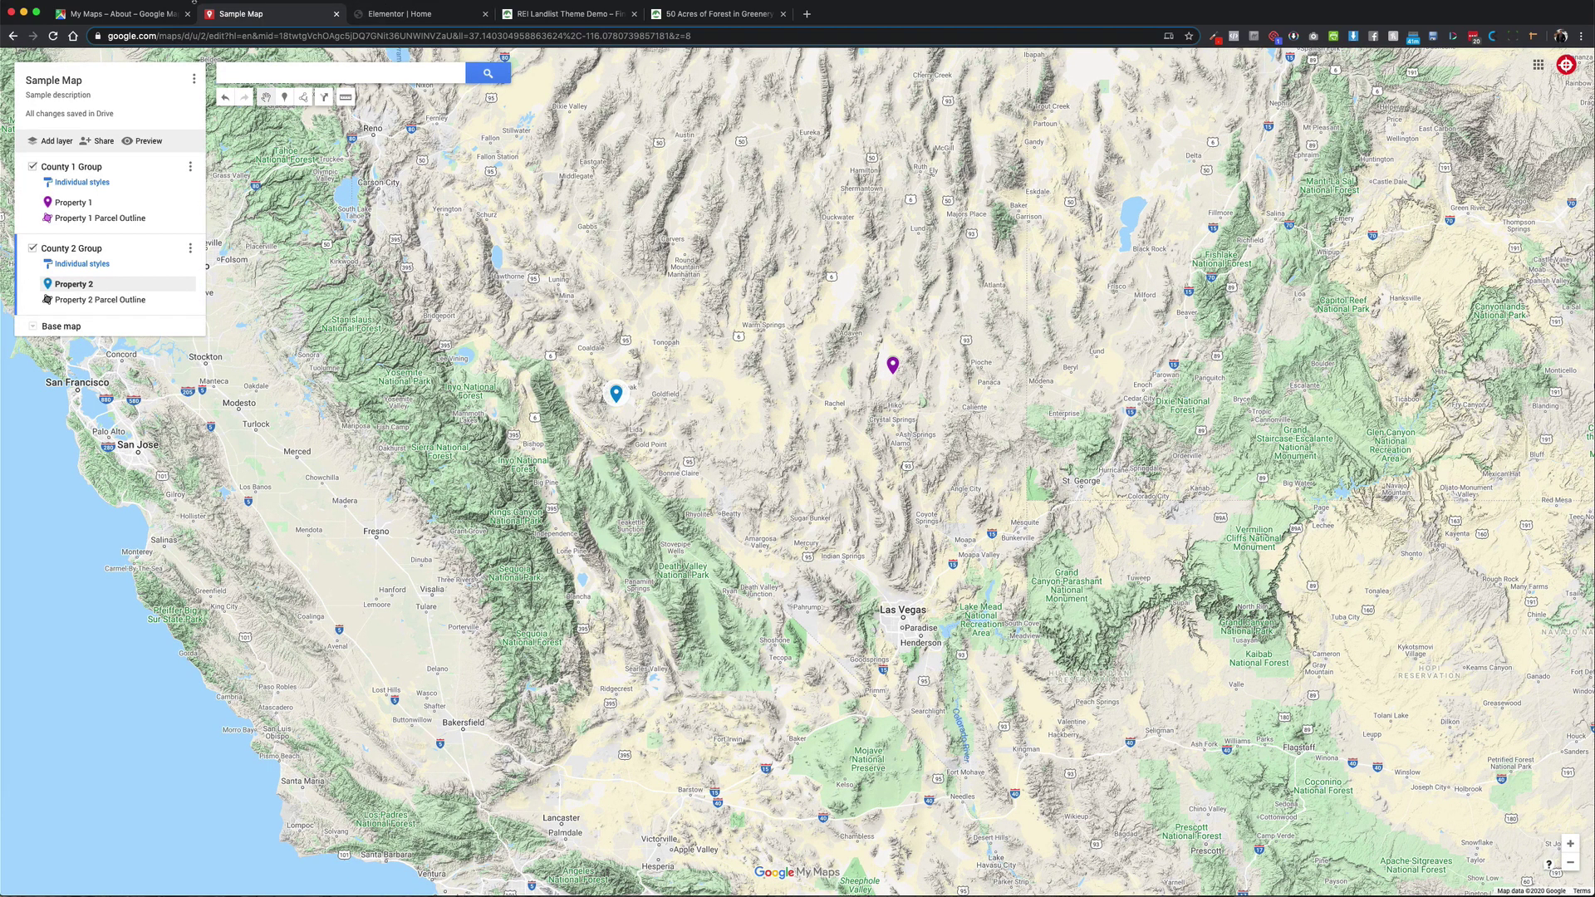
left_click(57, 86)
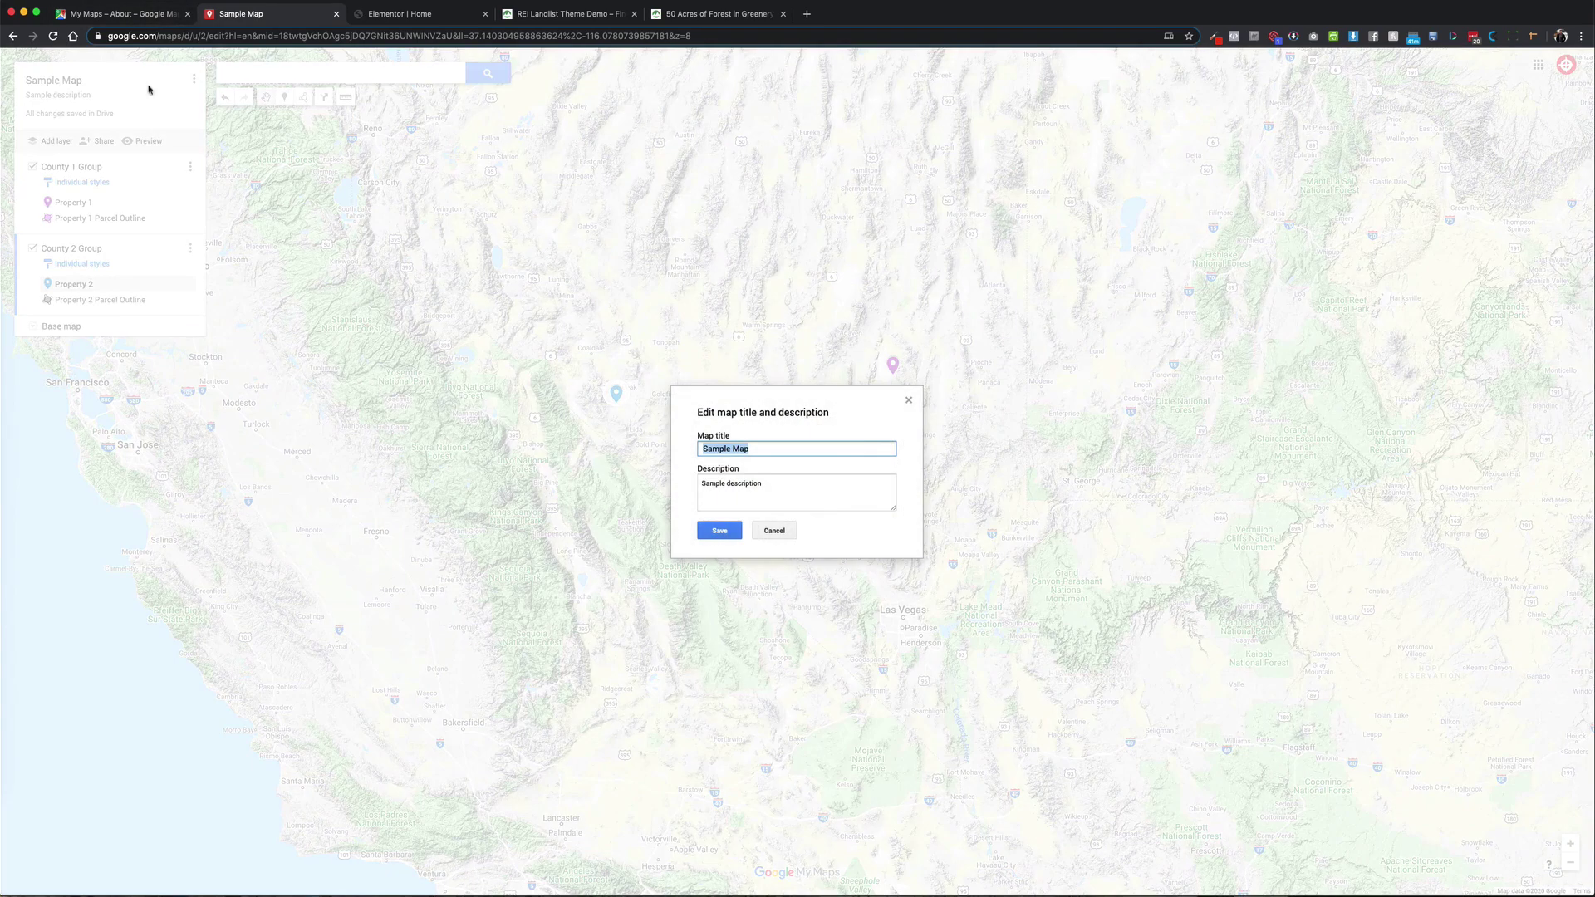
left_click(704, 448)
left_click_drag(710, 448, 728, 448)
type("Example")
left_click(719, 531)
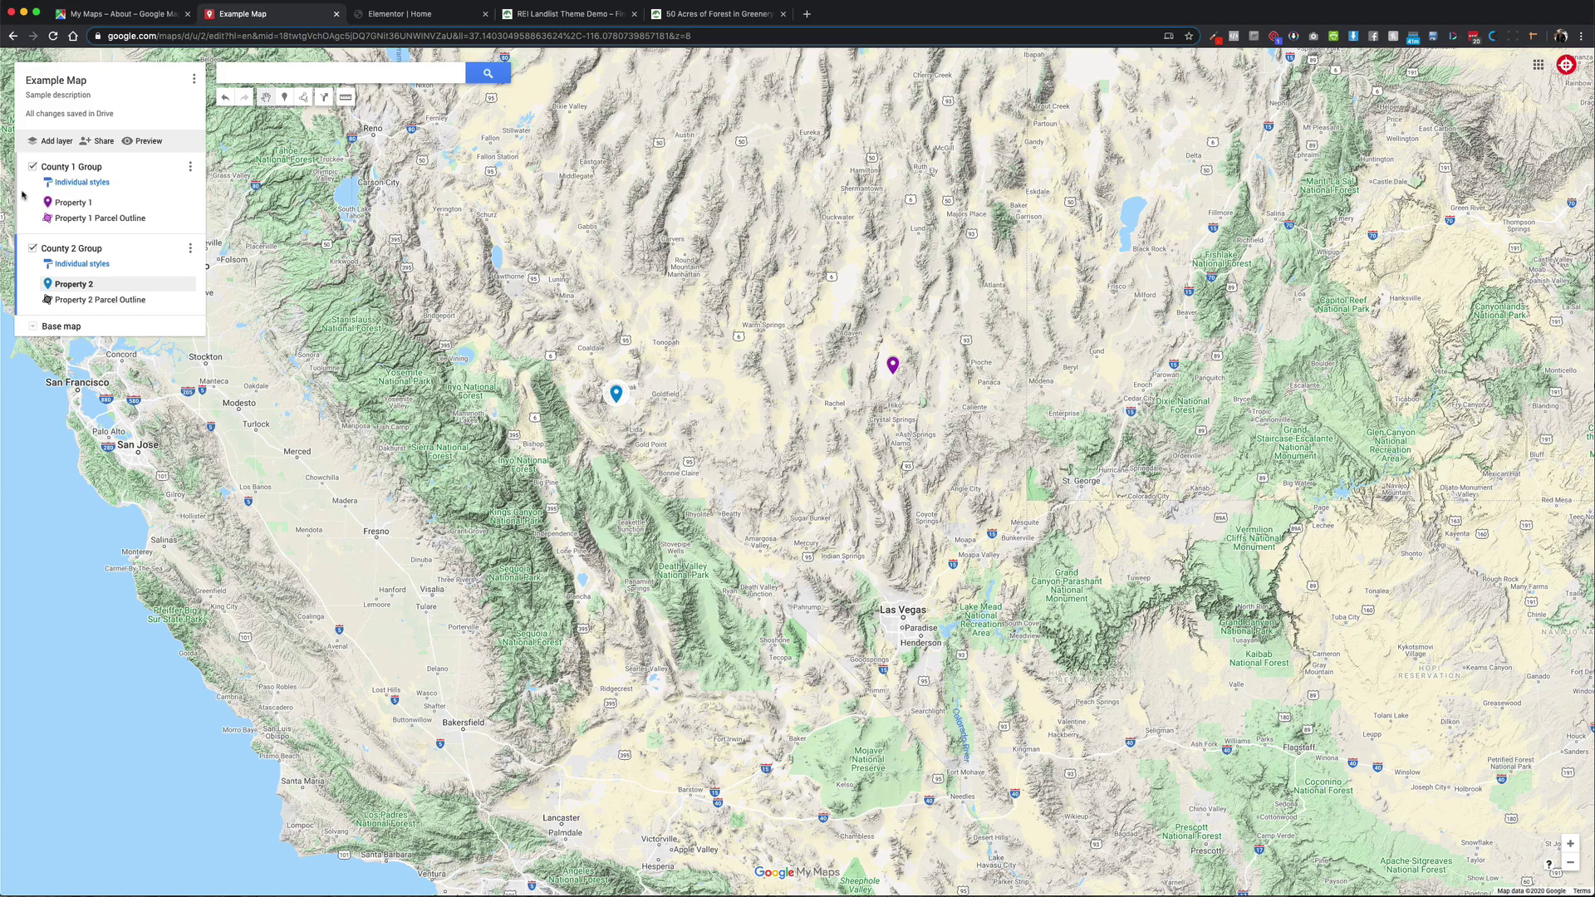
- Add a 'Property 3' marker just south of Property 2, then return to the Elementor editor
scroll(615, 406, "up", 3)
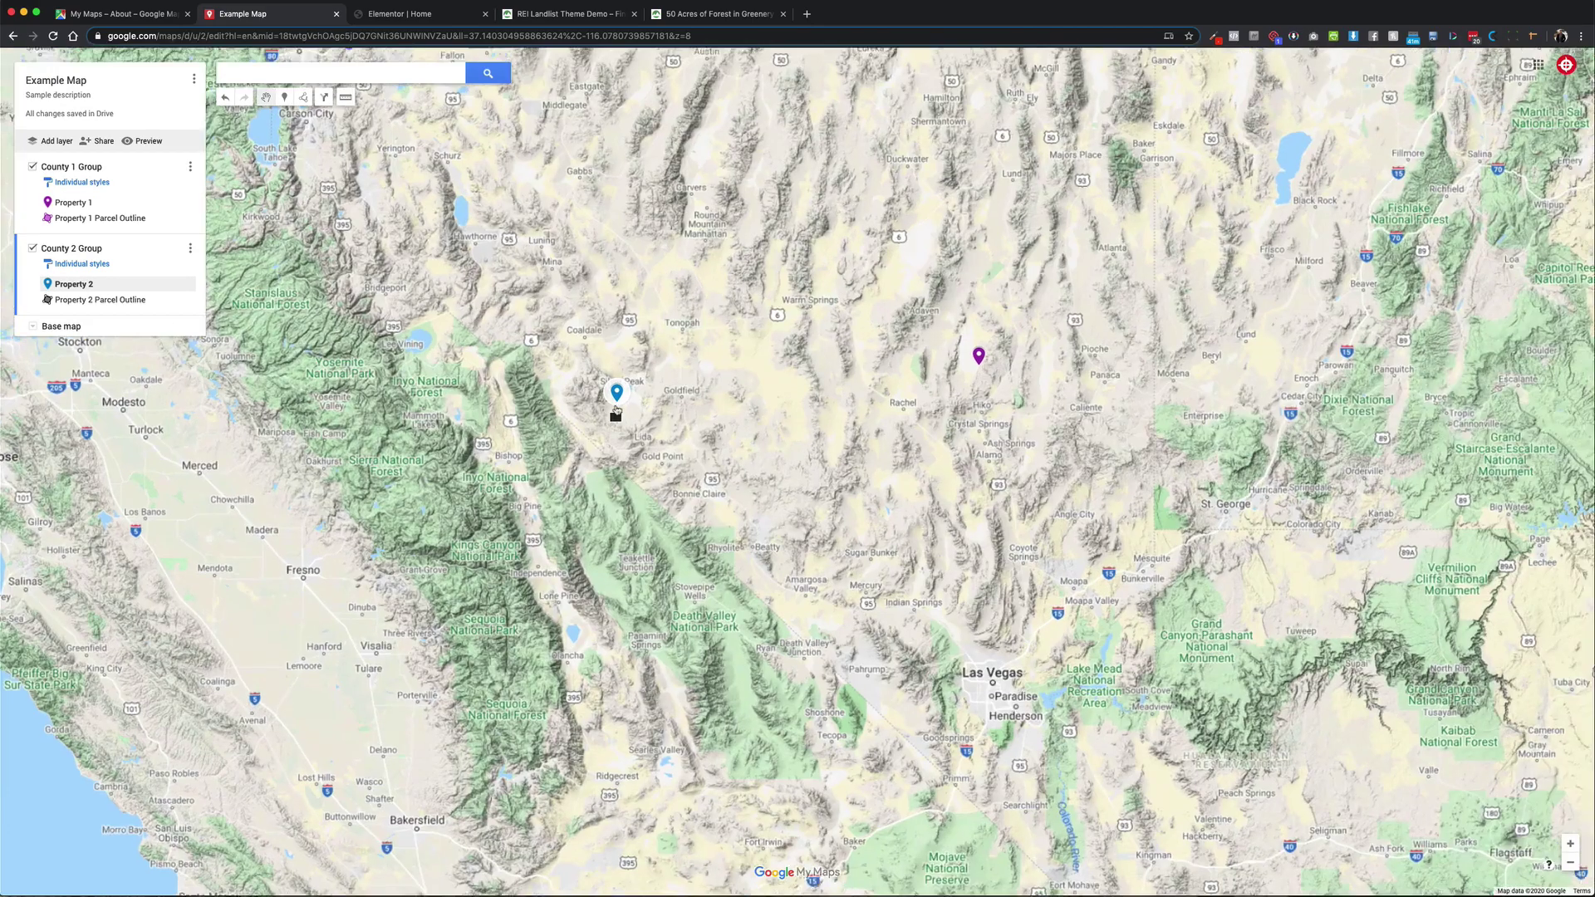
scroll(615, 407, "up", 3)
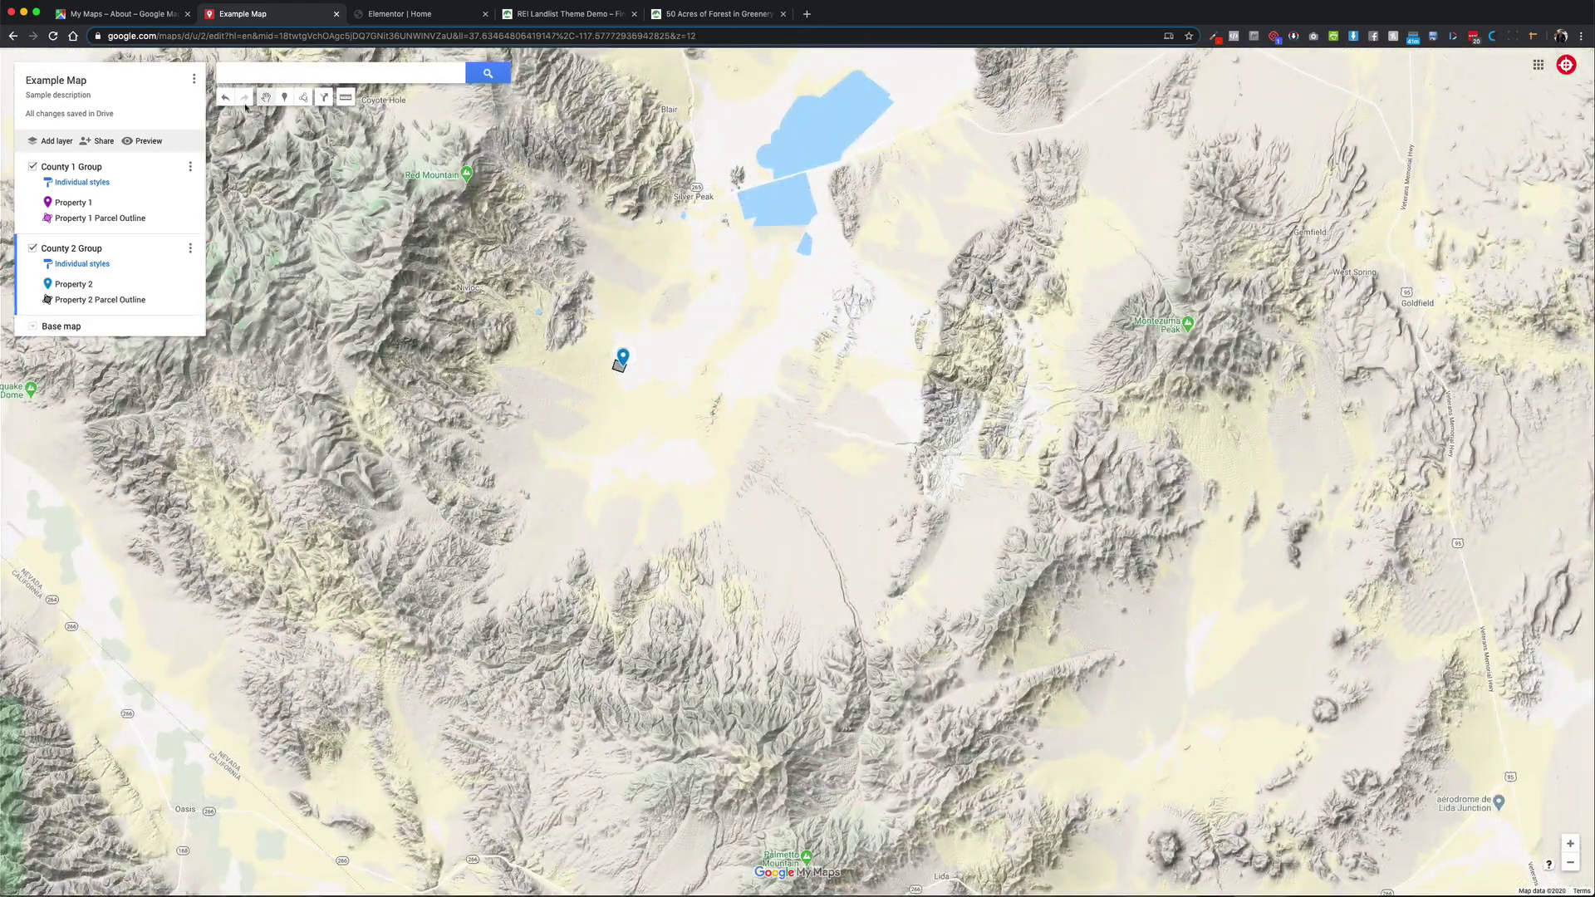
left_click(283, 99)
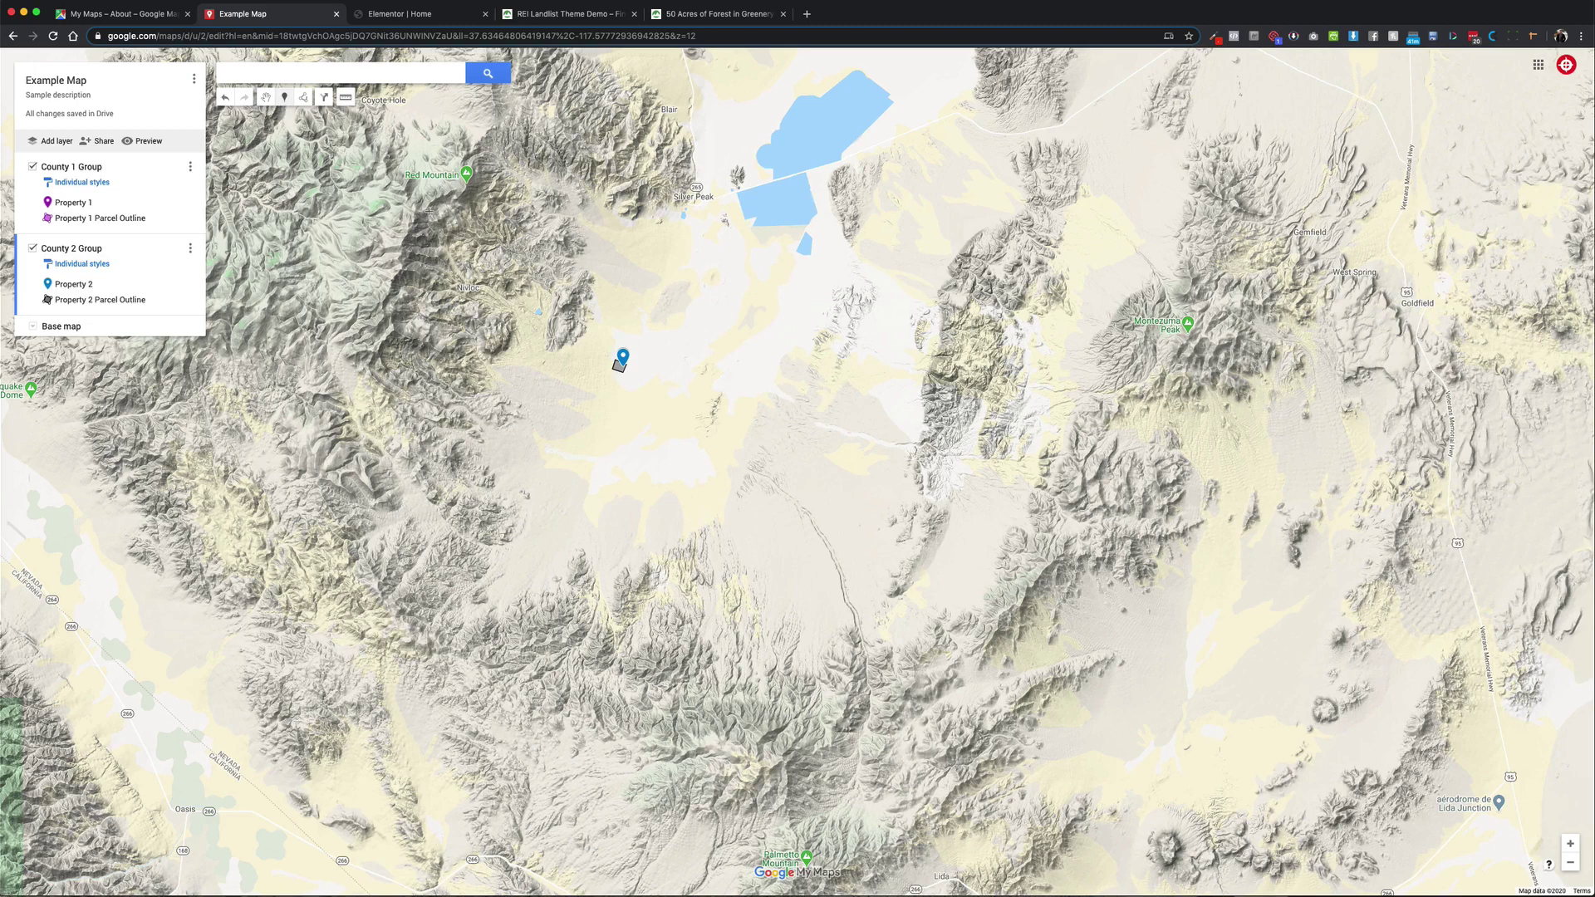
left_click(618, 474)
type("Property 3")
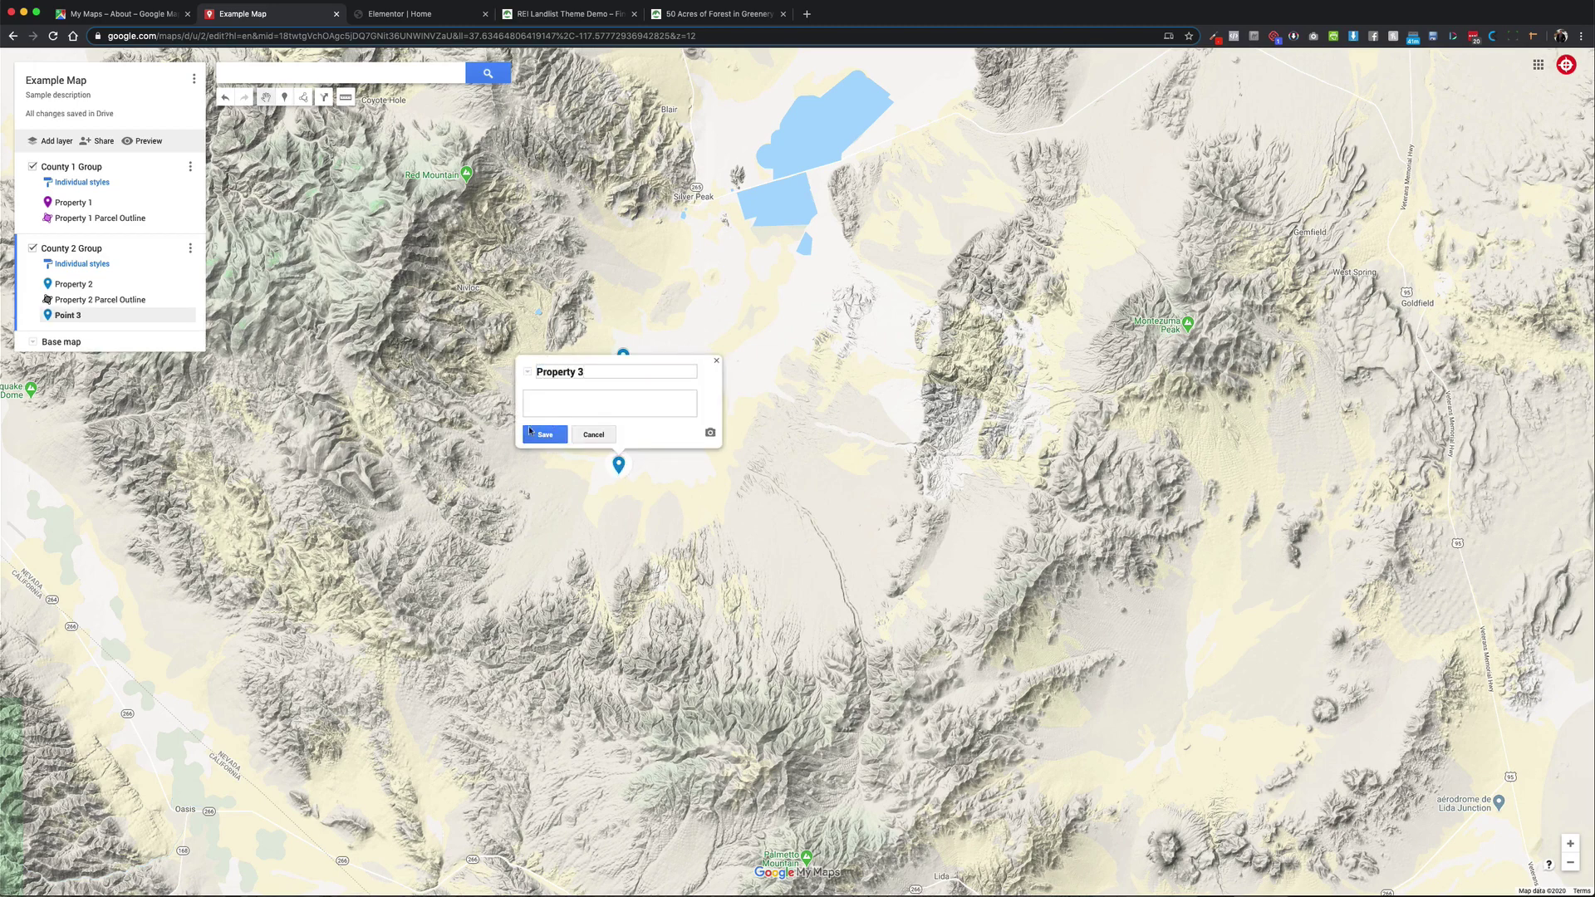
left_click(540, 434)
key("Escape")
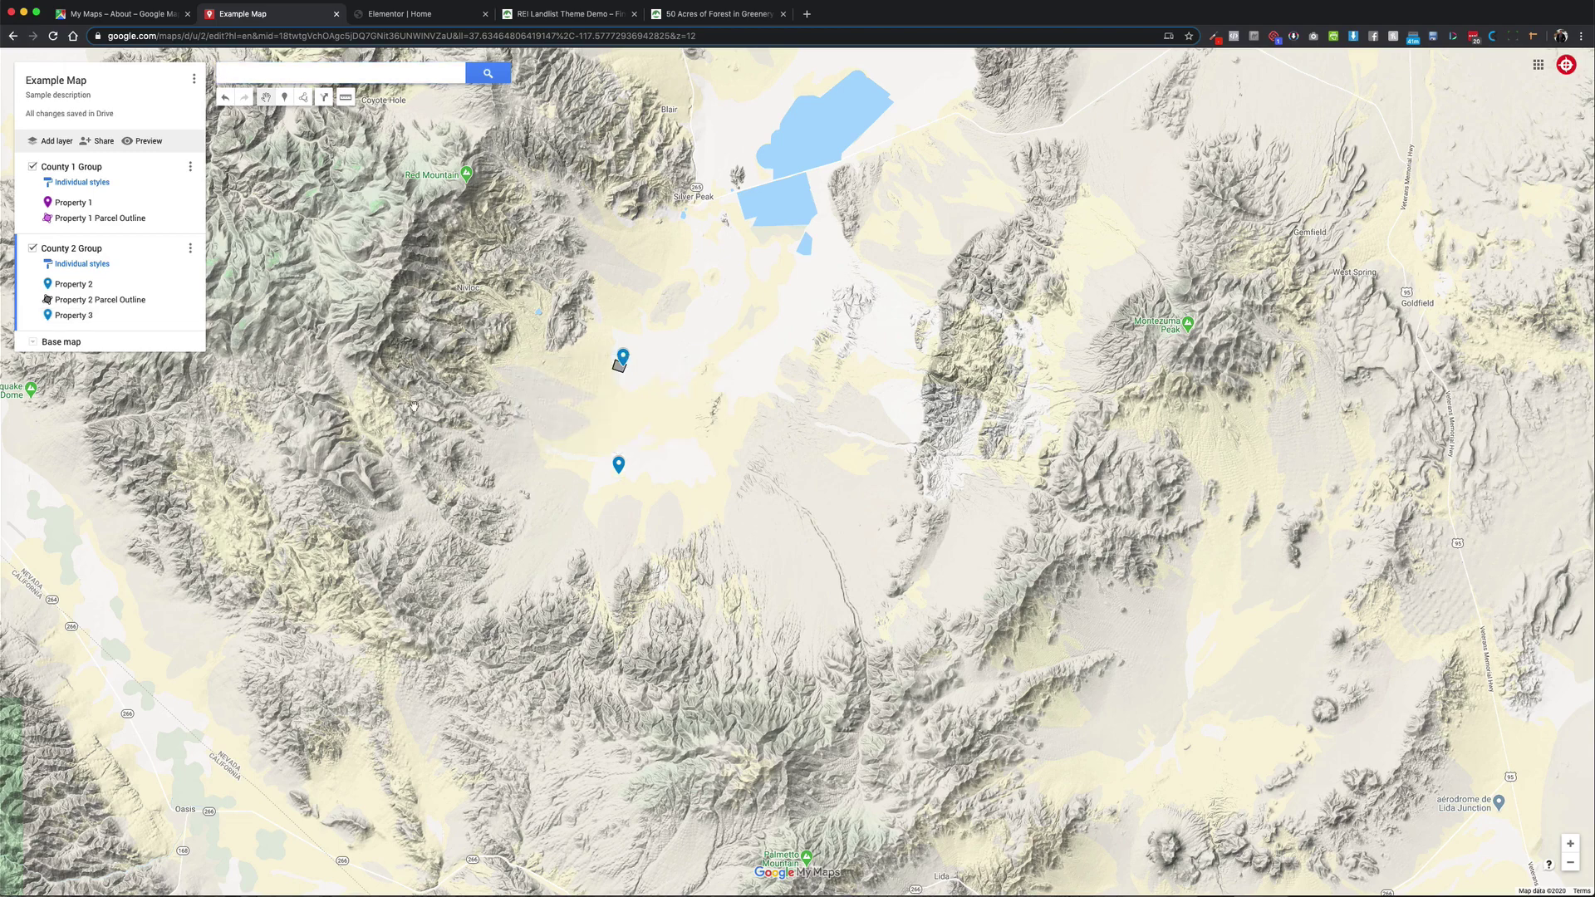
left_click(550, 13)
key("ctrl+shift+Tab")
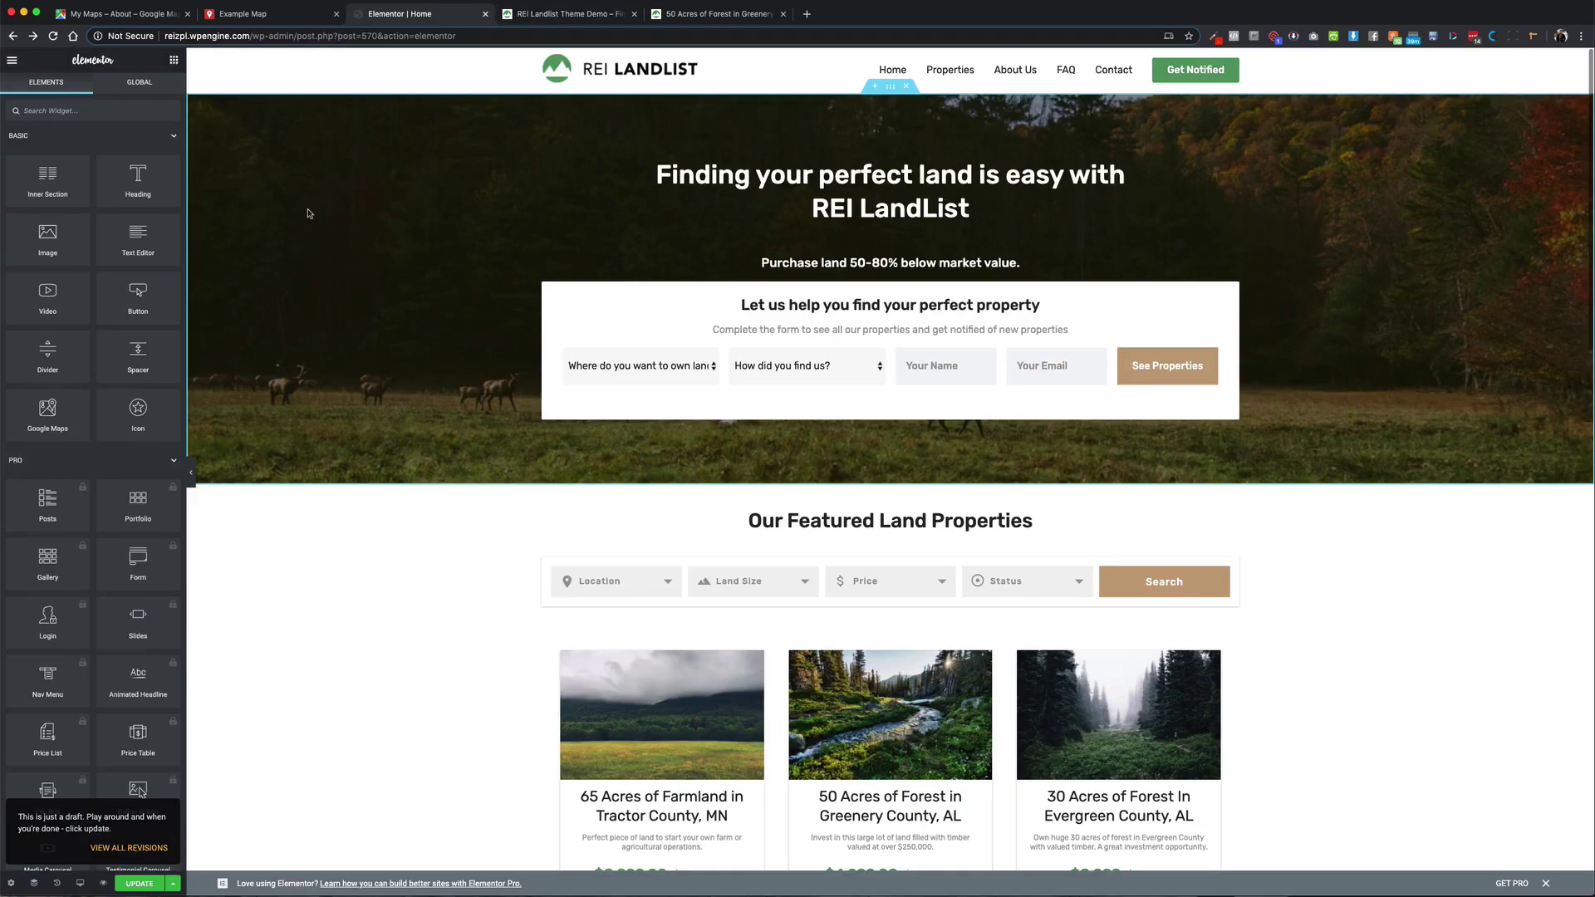
scroll(308, 213, "down", 10)
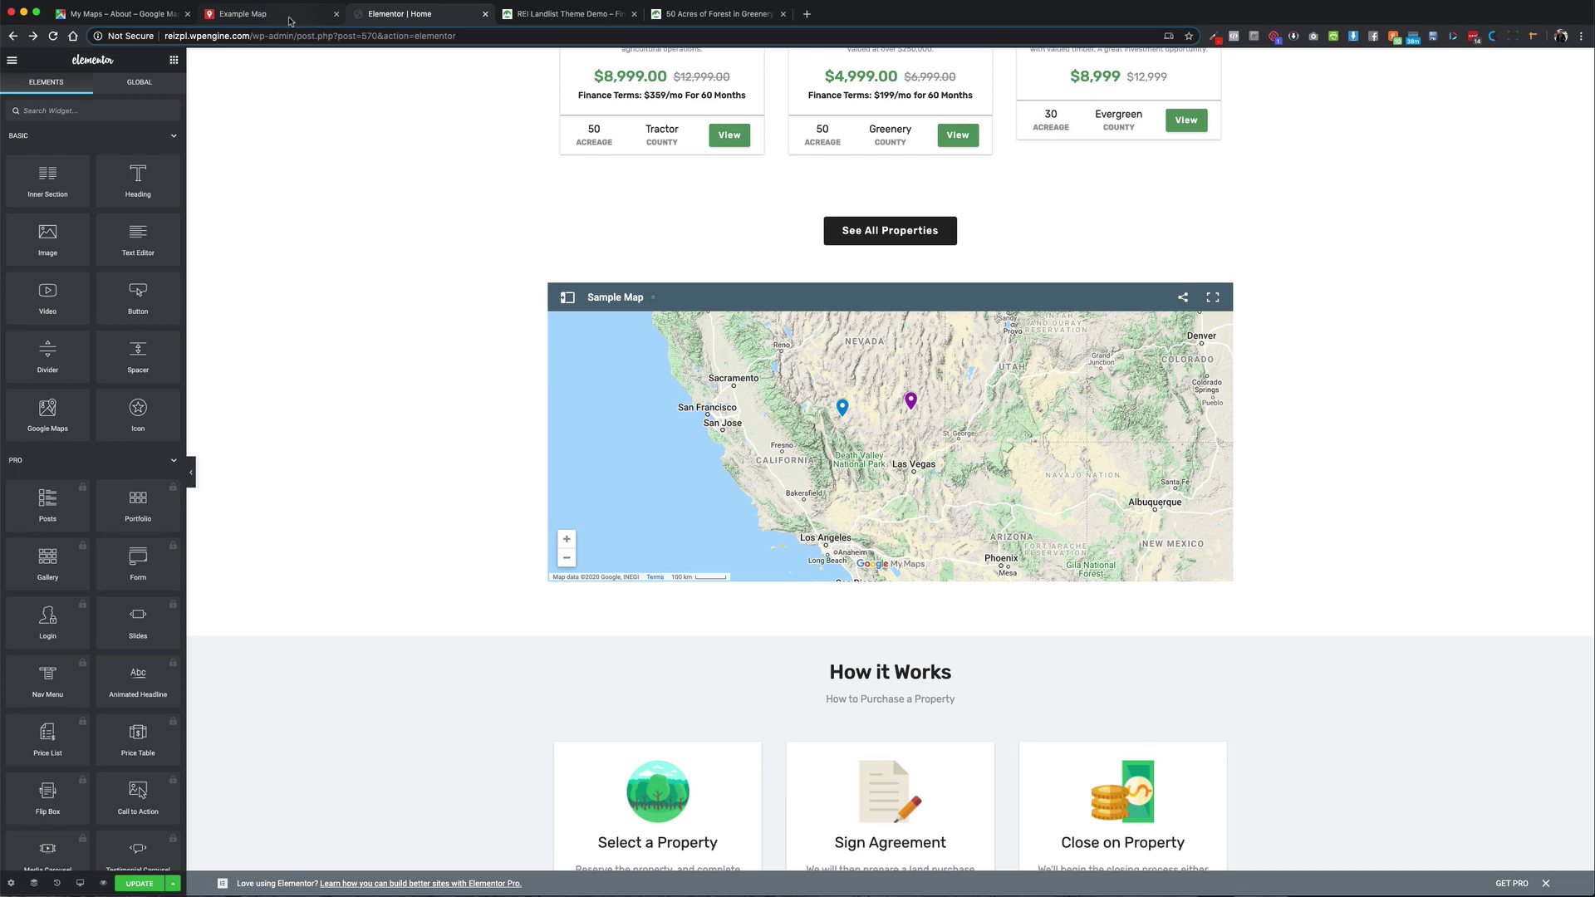
scroll(673, 375, "down", 3)
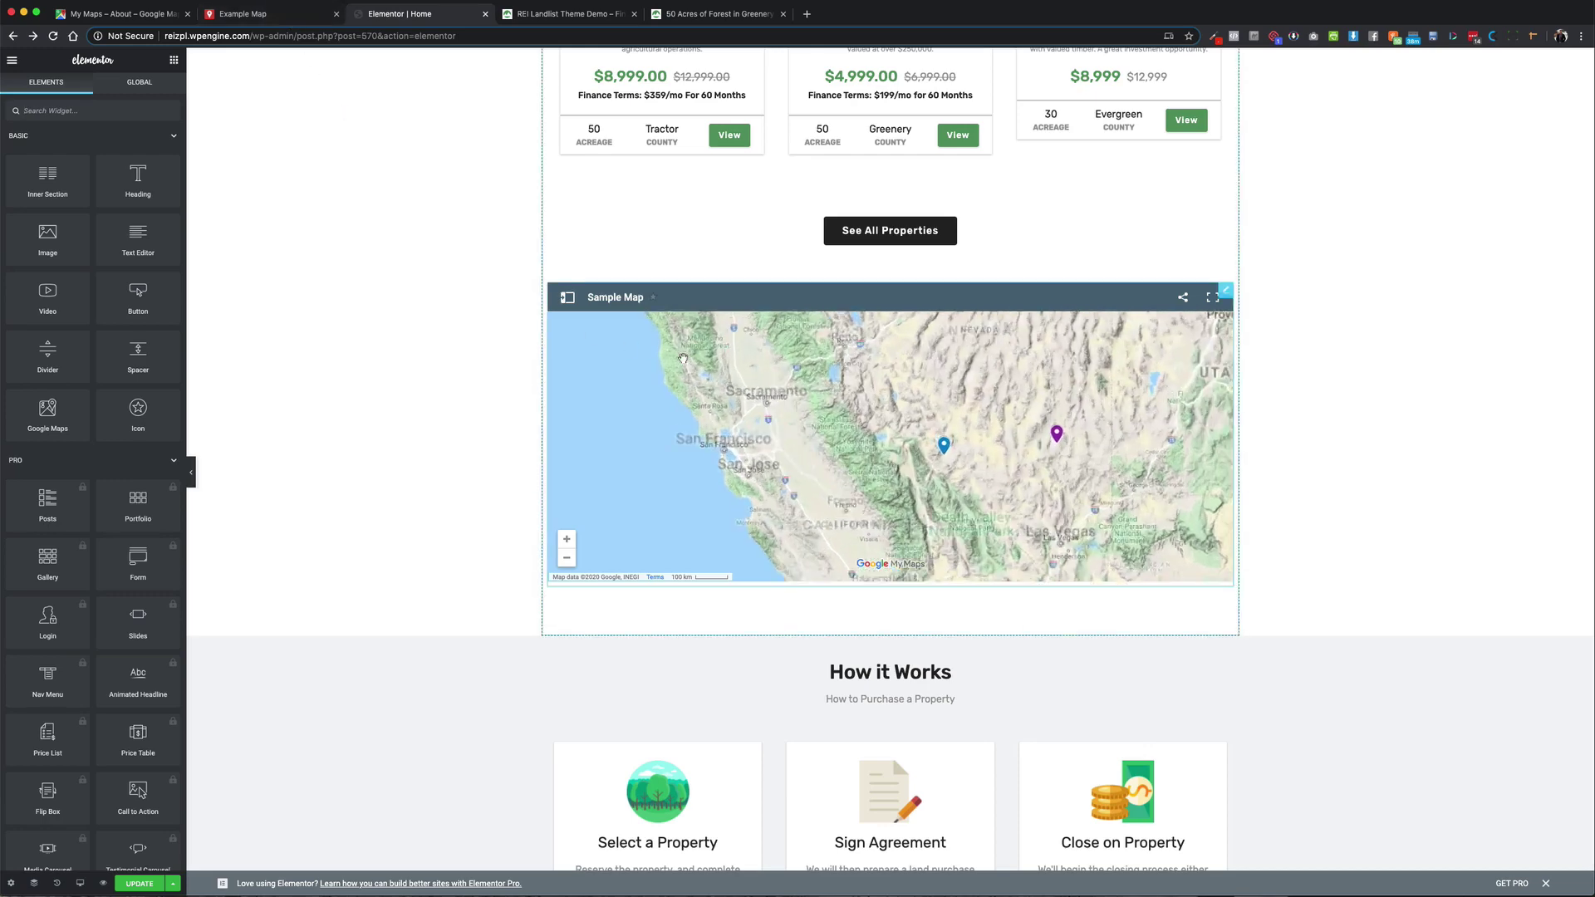
scroll(417, 455, "up", 10)
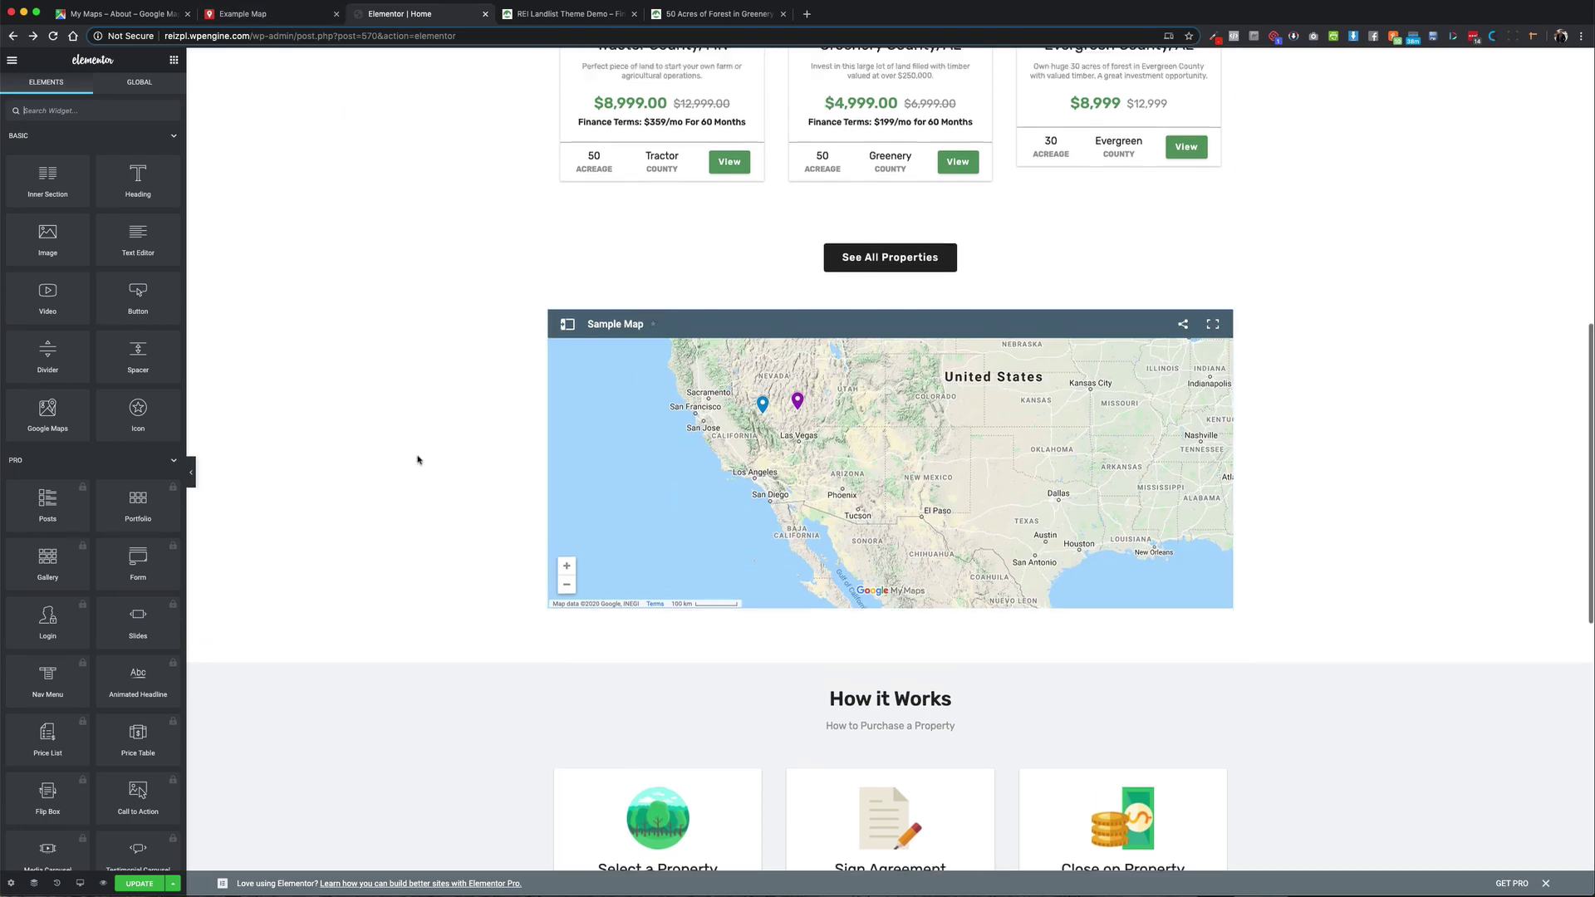